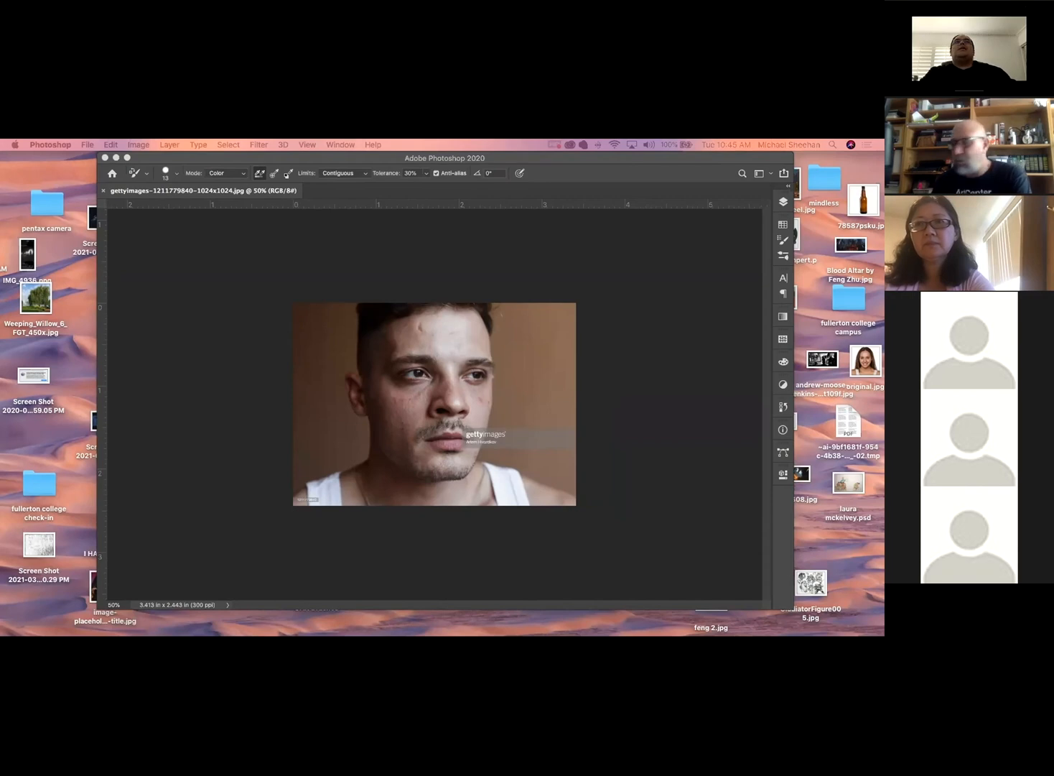
# Step: Reposition the program window on the desktop and bring the floating tools palette over the empty canvas area beside the portrait
pyautogui.click(348, 157)
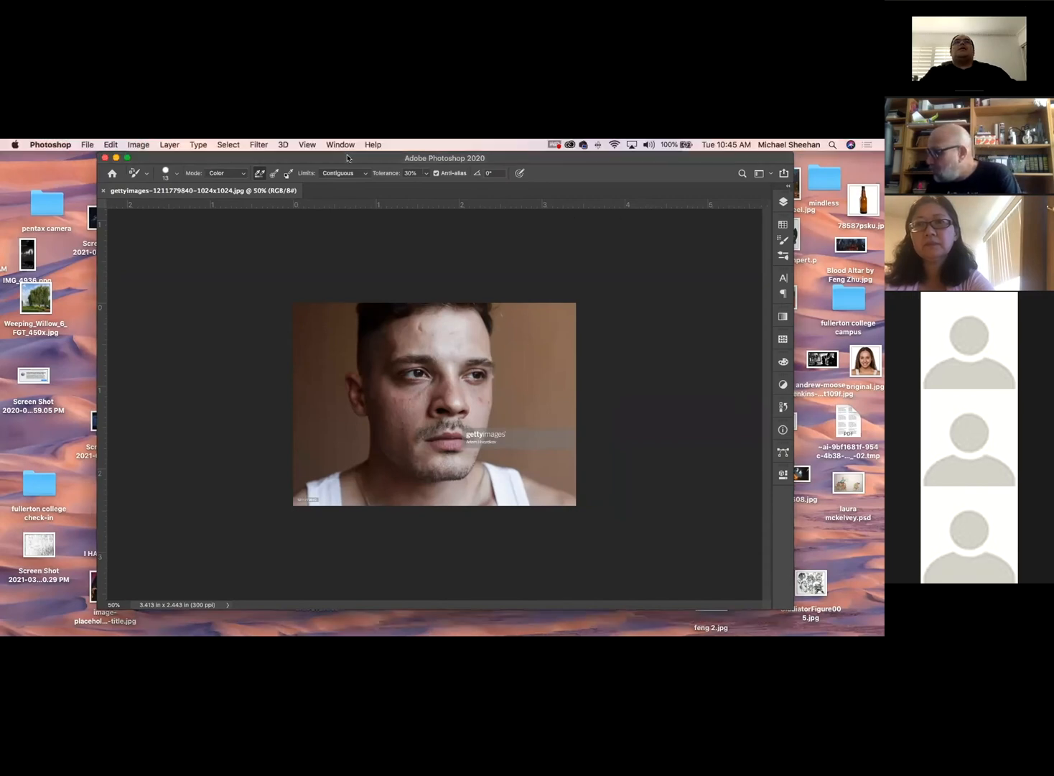
pyautogui.moveTo(350, 163); pyautogui.dragTo(366, 214)
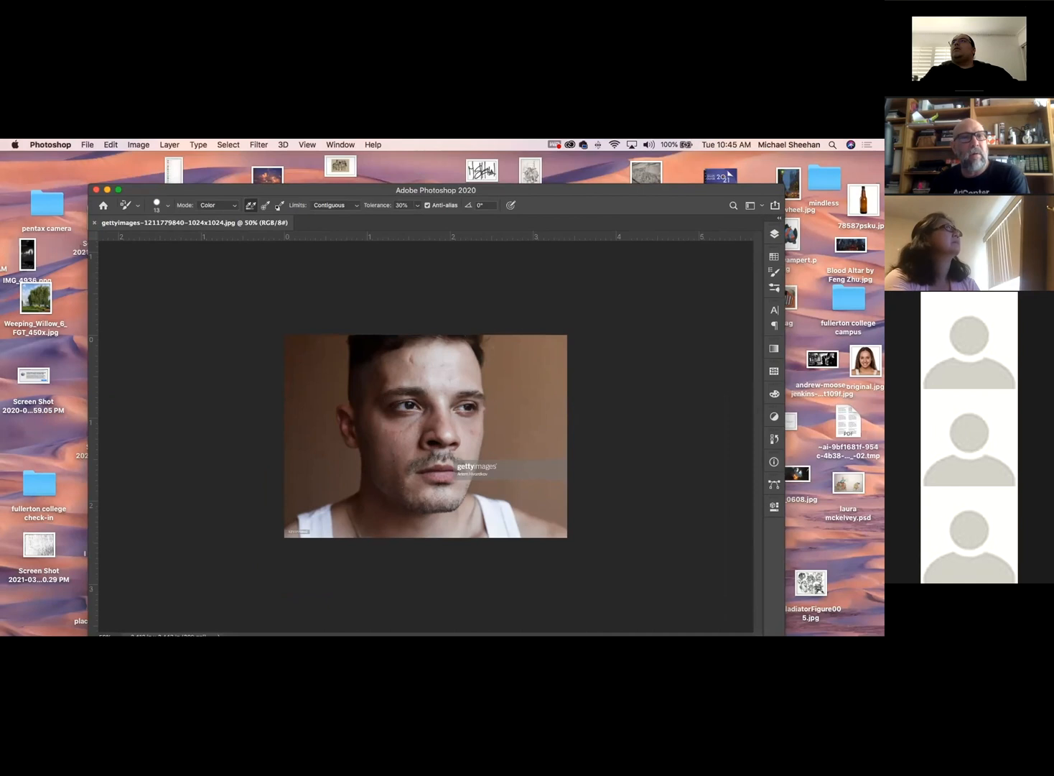
pyautogui.moveTo(1, 256); pyautogui.dragTo(133, 257)
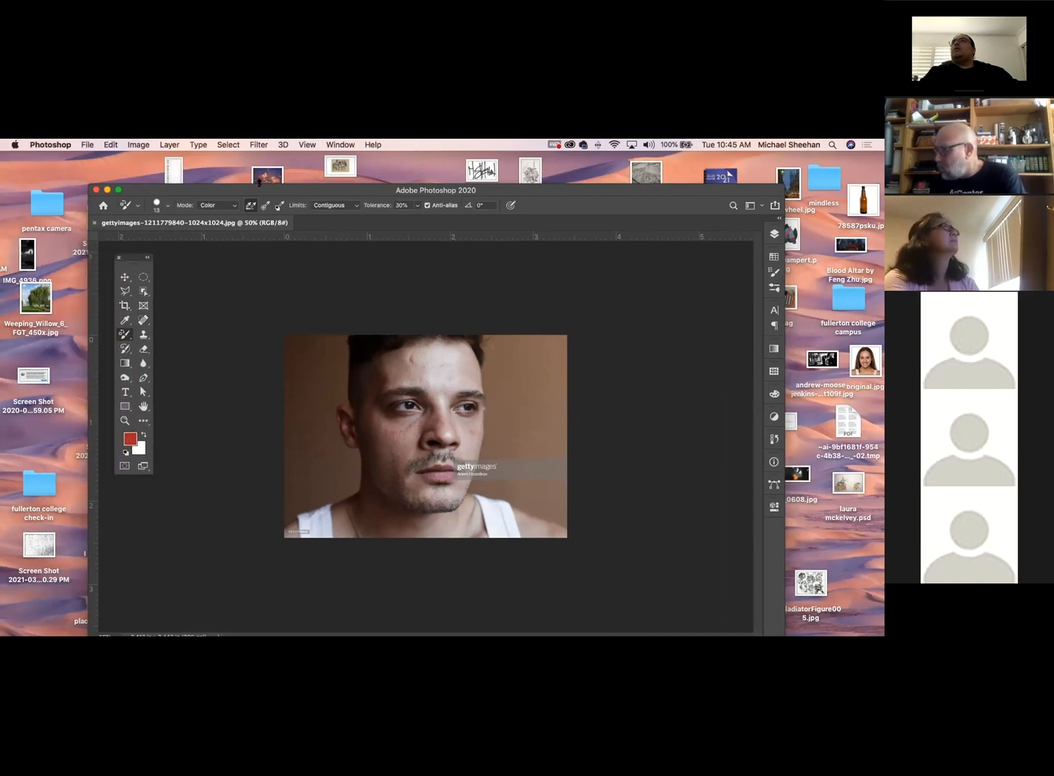
pyautogui.moveTo(255, 186); pyautogui.dragTo(184, 153)
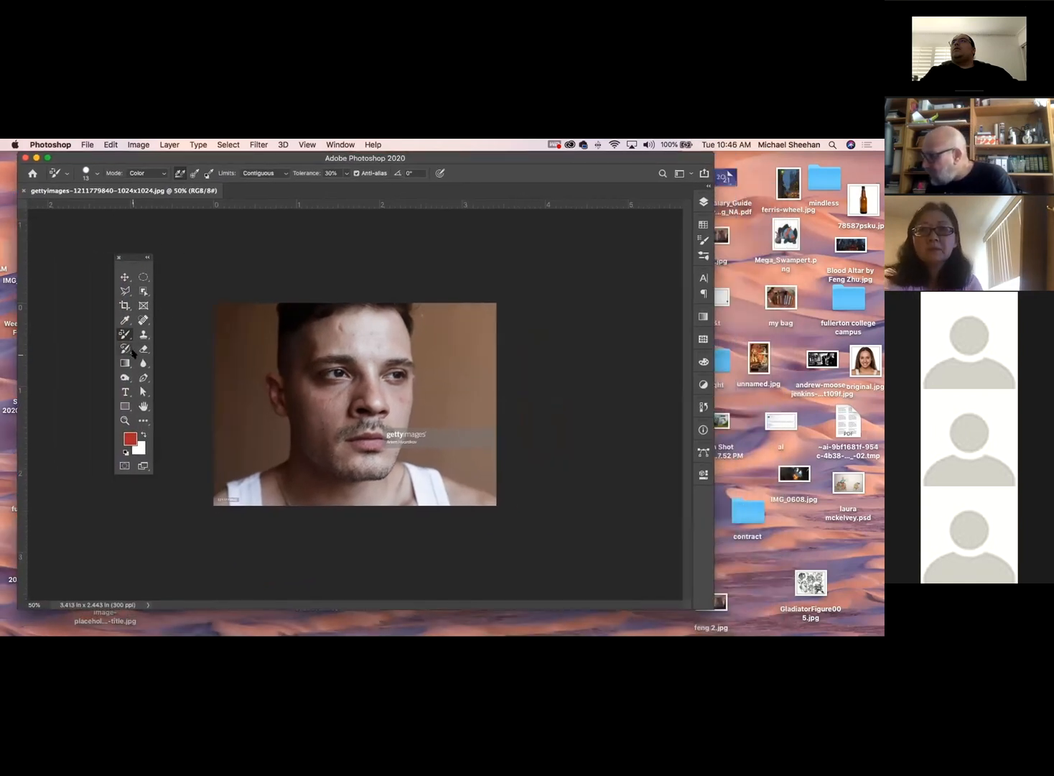
# Step: Choose the Spot Healing Brush, view the portrait at 100%, and add an empty layer above the Background
pyautogui.click(141, 322)
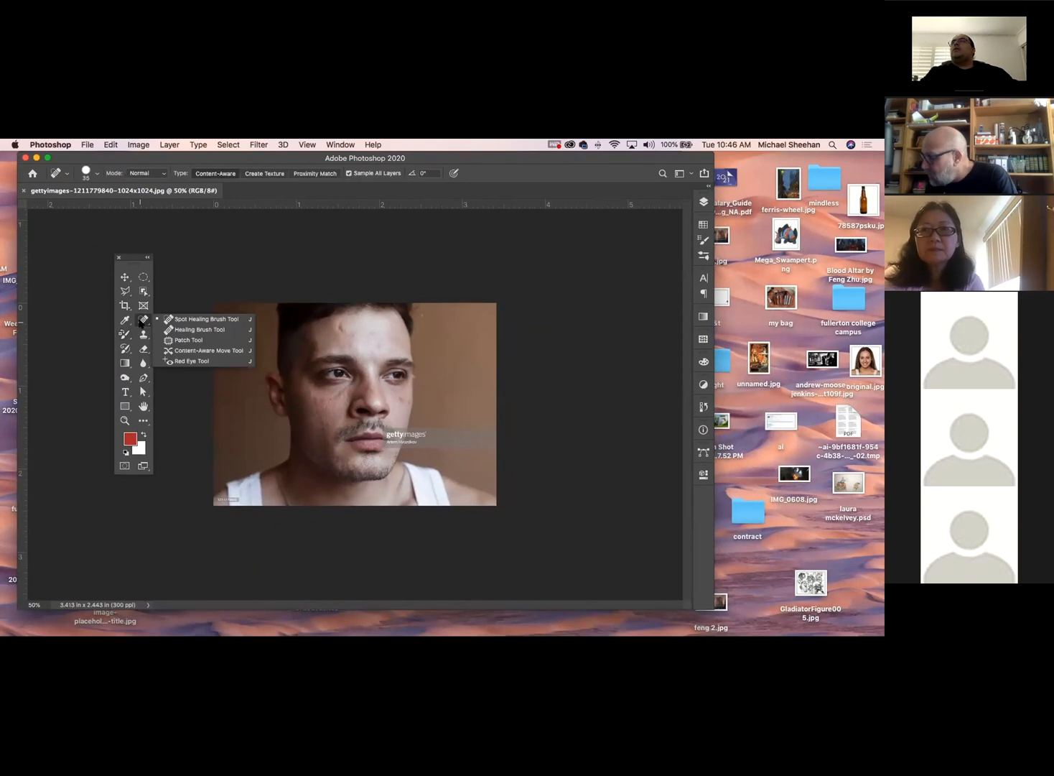
pyautogui.click(176, 318)
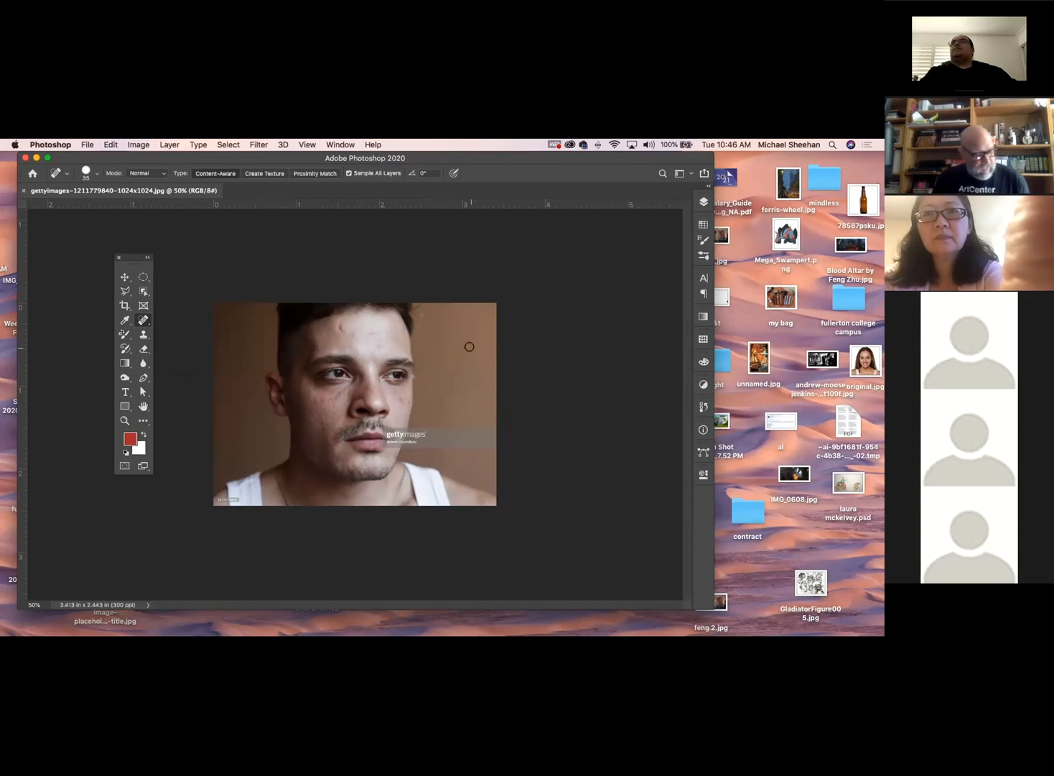
pyautogui.press('super+1')
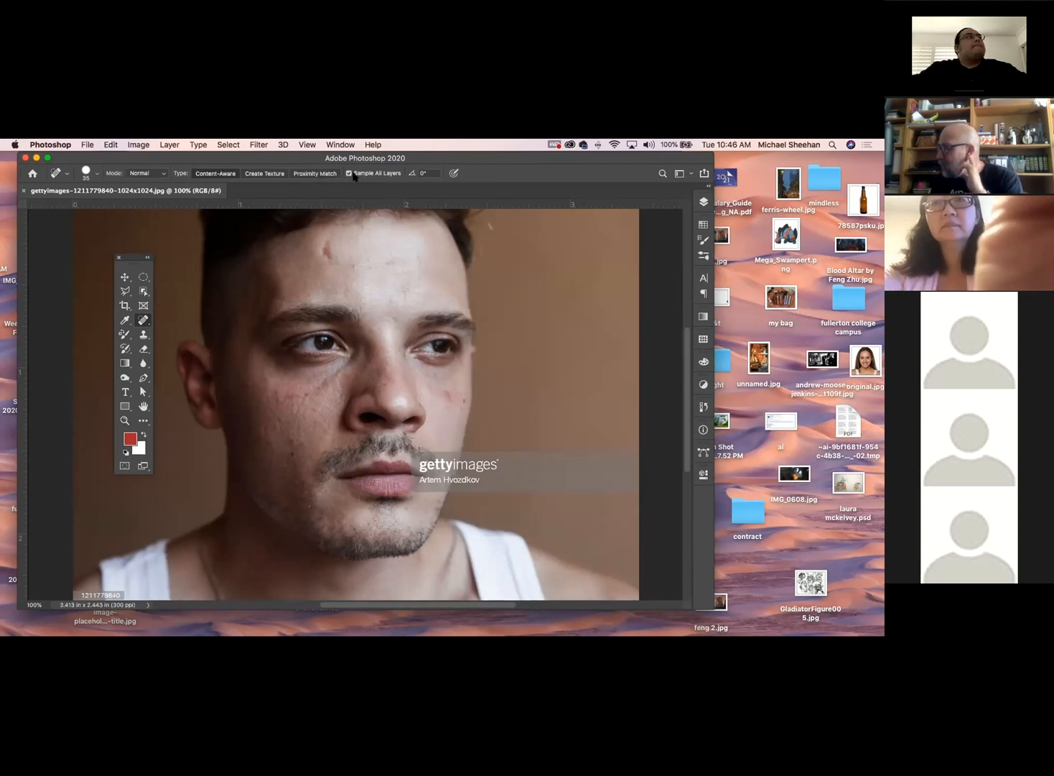
pyautogui.click(704, 202)
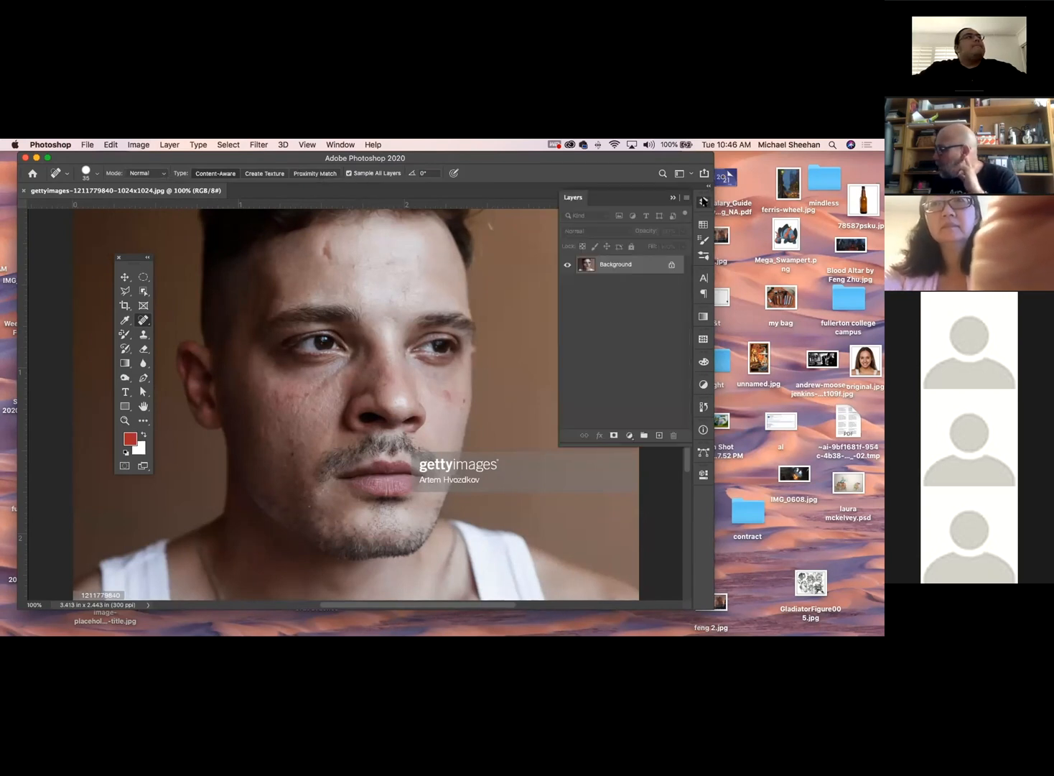
pyautogui.click(660, 435)
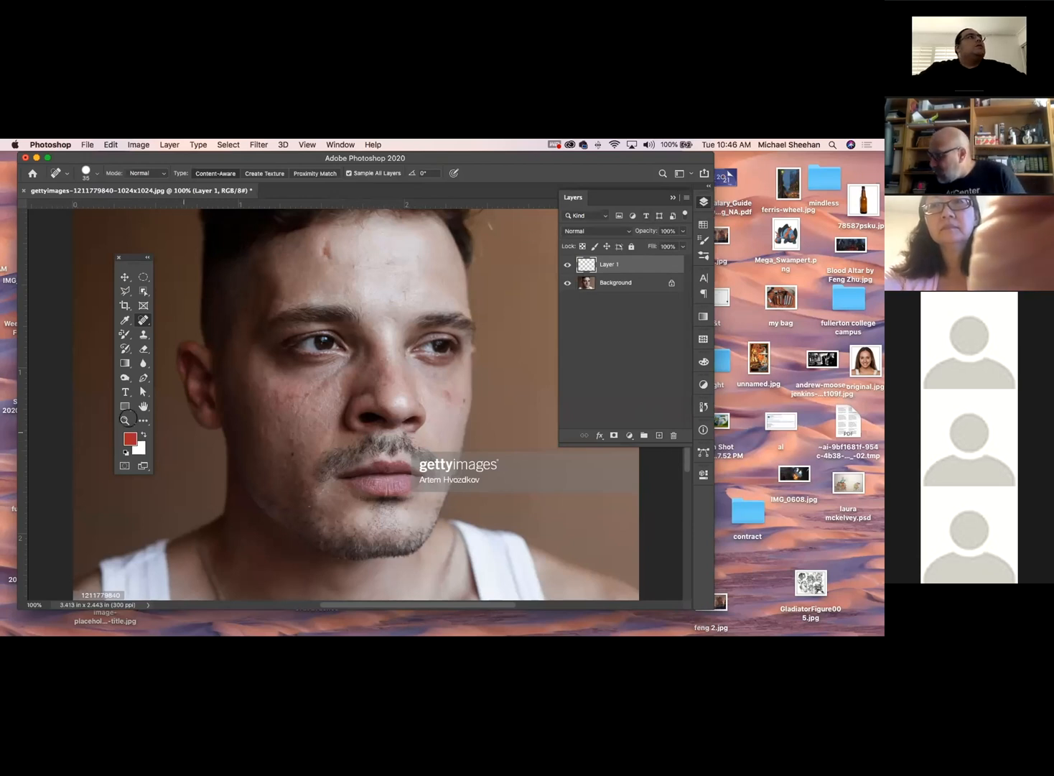
# Step: Remove the scar on the man's forehead with the Spot Healing Brush on the new layer
pyautogui.click(125, 421)
pyautogui.moveTo(318, 355); pyautogui.dragTo(335, 383)
pyautogui.scroll(3, 335, 385)
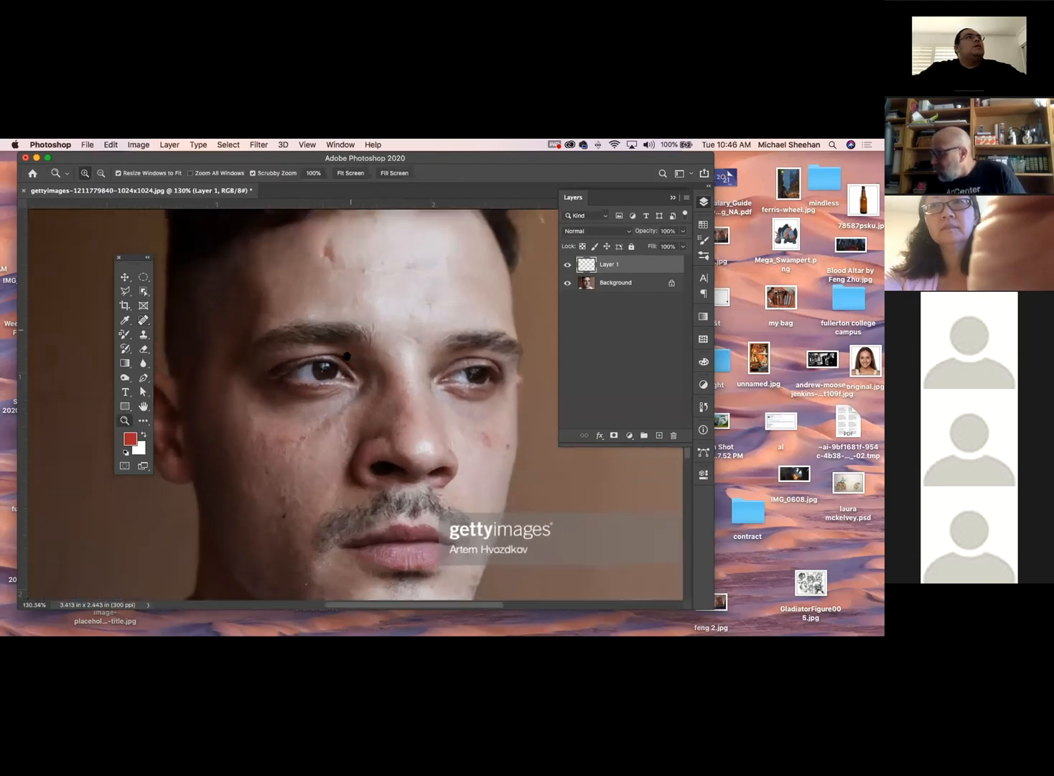
pyautogui.click(144, 320)
pyautogui.moveTo(327, 275); pyautogui.dragTo(328, 272)
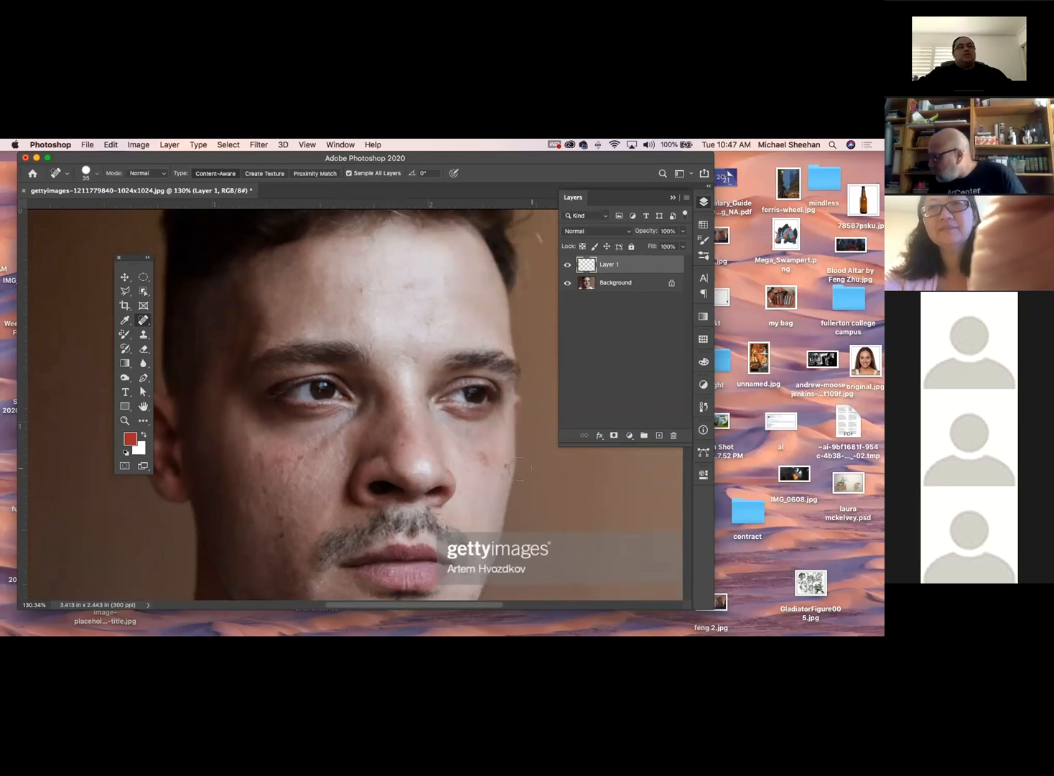
# Step: Heal the red spot on the cheek at the man's far side and the dark spots on his near cheek
pyautogui.click(485, 457)
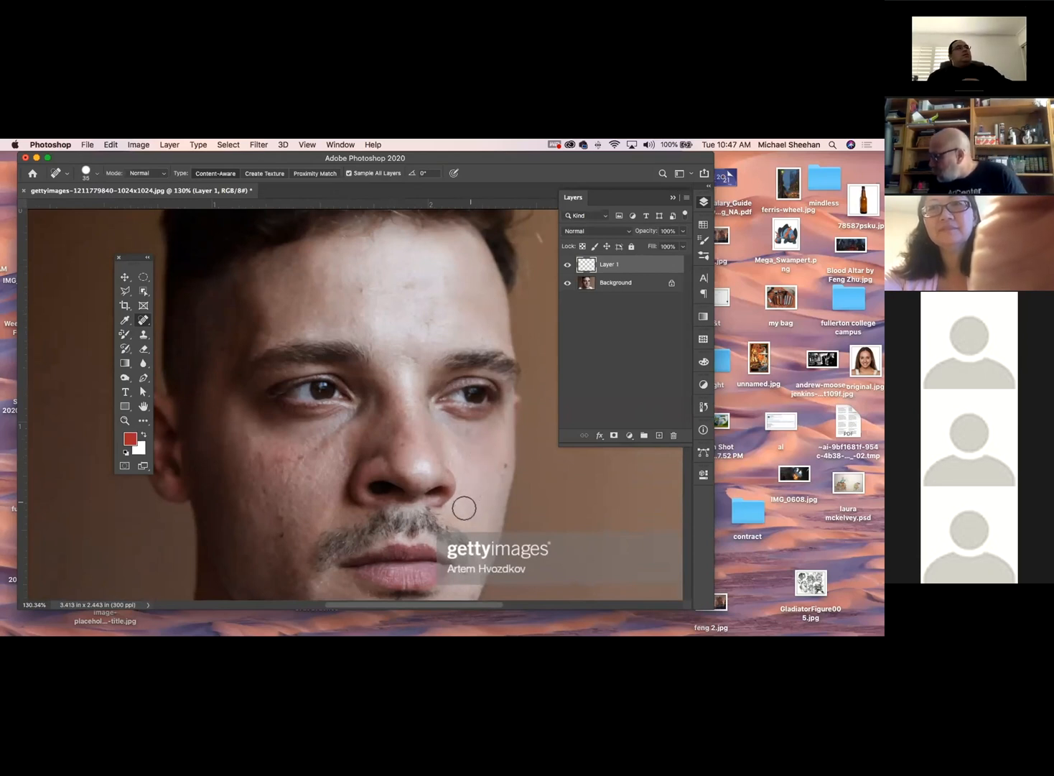
pyautogui.click(280, 519)
pyautogui.click(282, 535)
pyautogui.hscroll(3, 445, 460)
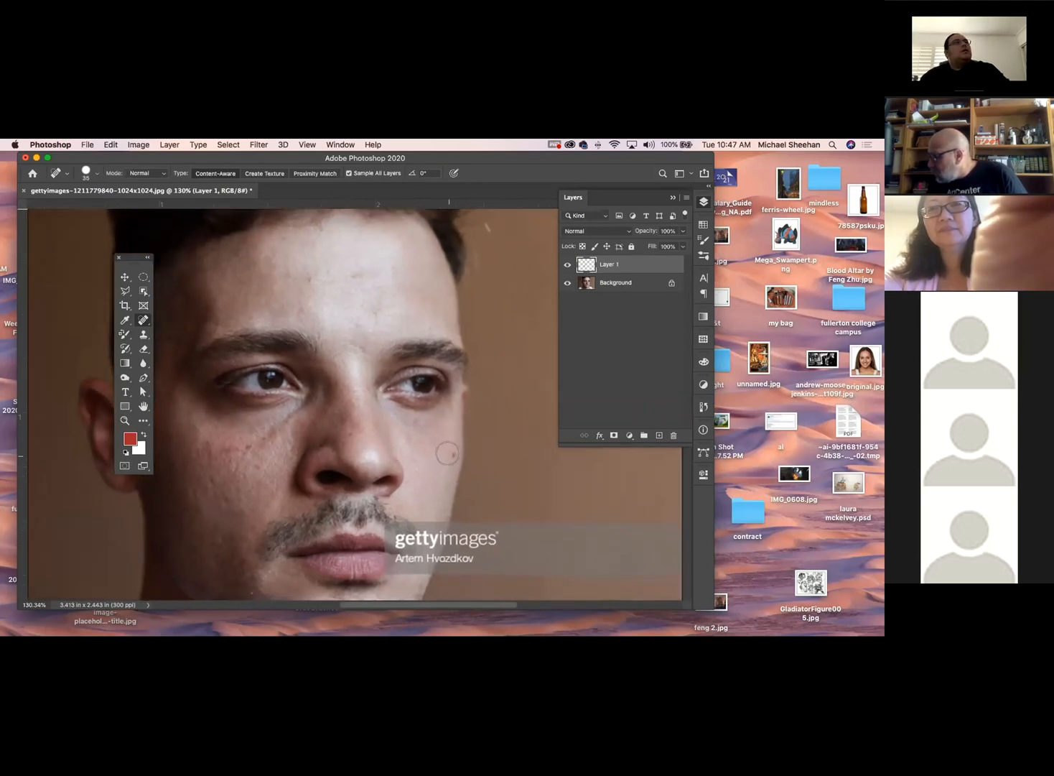
# Step: Heal the remaining small blemishes across the man's forehead and above his eyebrows
pyautogui.moveTo(409, 412); pyautogui.dragTo(445, 476)
pyautogui.click(344, 343)
pyautogui.click(397, 343)
pyautogui.click(447, 383)
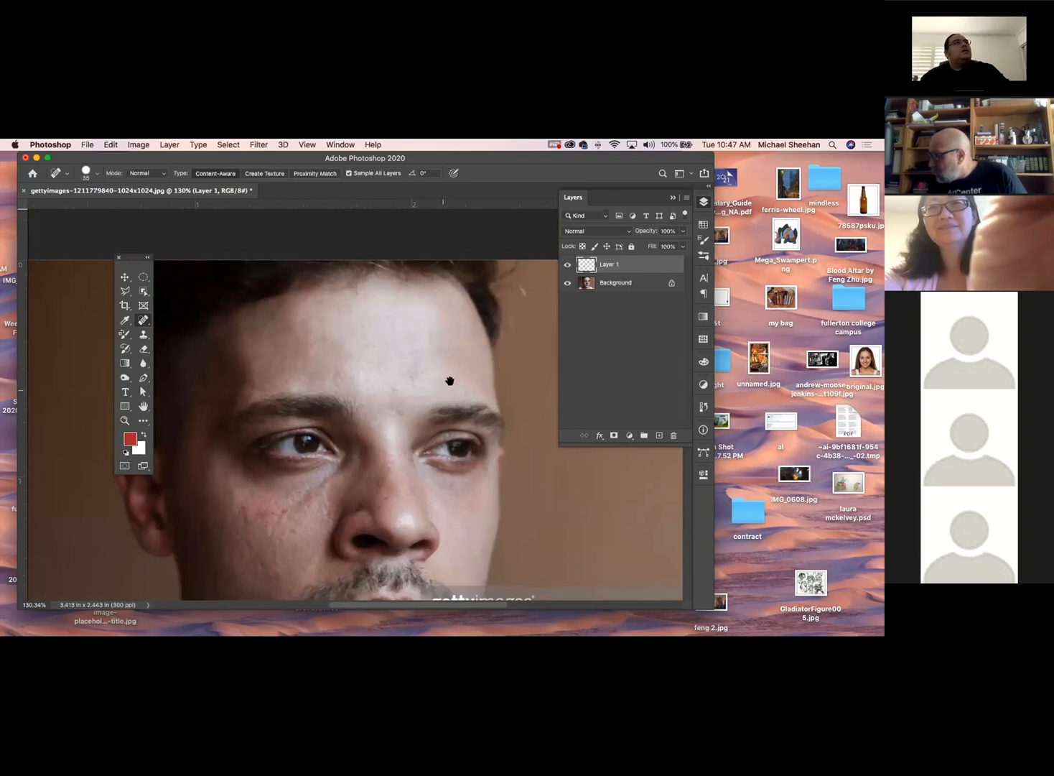
pyautogui.click(399, 386)
pyautogui.click(344, 358)
# Step: Heal the red marks on the man's near cheek below the eye
pyautogui.moveTo(296, 566)
pyautogui.mouseDown()
pyautogui.moveTo(372, 478)
pyautogui.moveTo(380, 445)
pyautogui.mouseUp()
pyautogui.moveTo(364, 386); pyautogui.dragTo(325, 387)
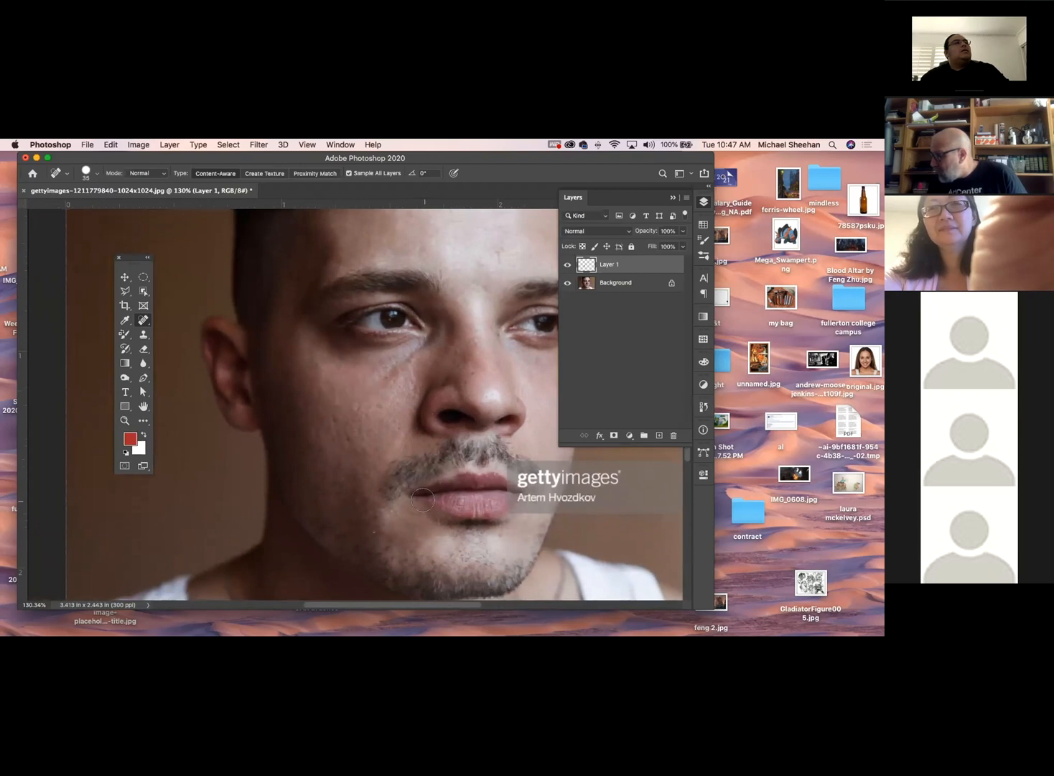
pyautogui.hscroll(3, 345, 425)
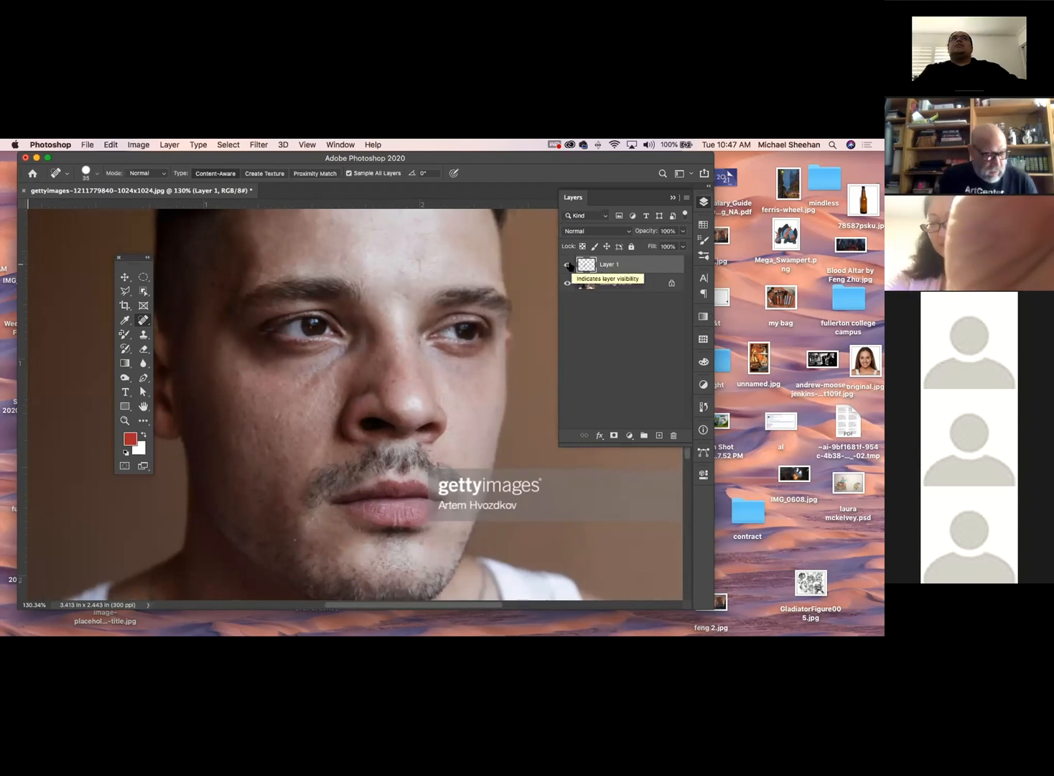
# Step: Toggle the retouching layer's visibility at a reduced zoom to compare the portrait before and after healing
pyautogui.press('super+minus')
pyautogui.press('super+minus')
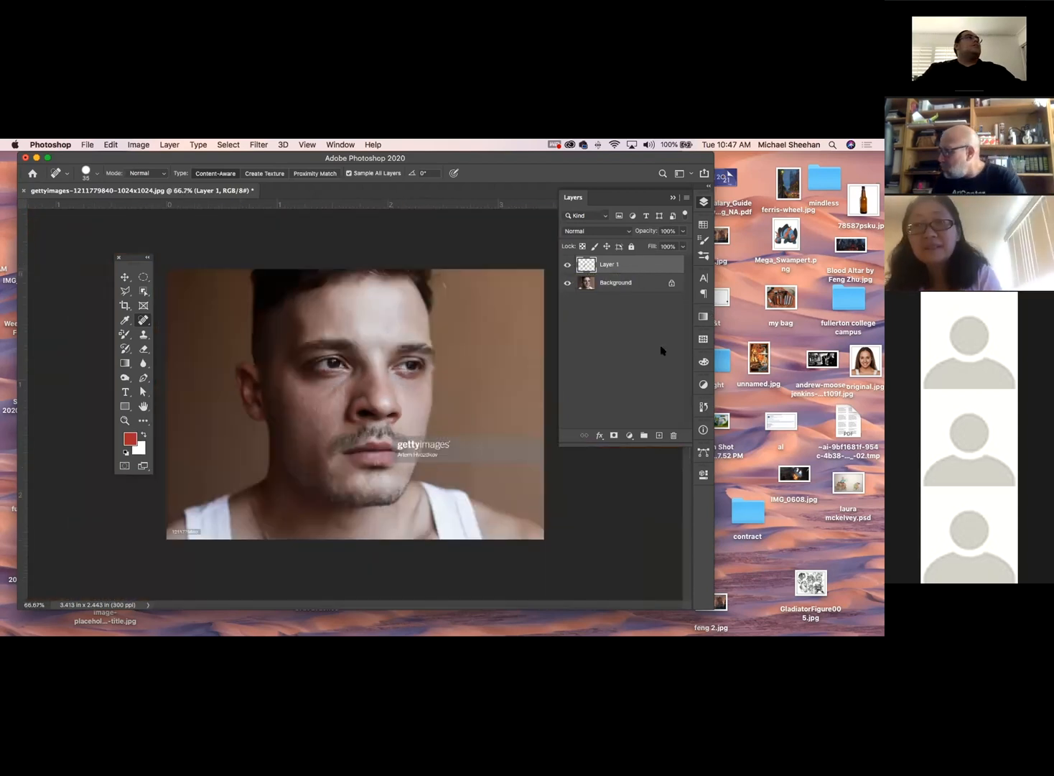
pyautogui.click(567, 264)
pyautogui.click(566, 264)
pyautogui.click(567, 264)
pyautogui.click(566, 265)
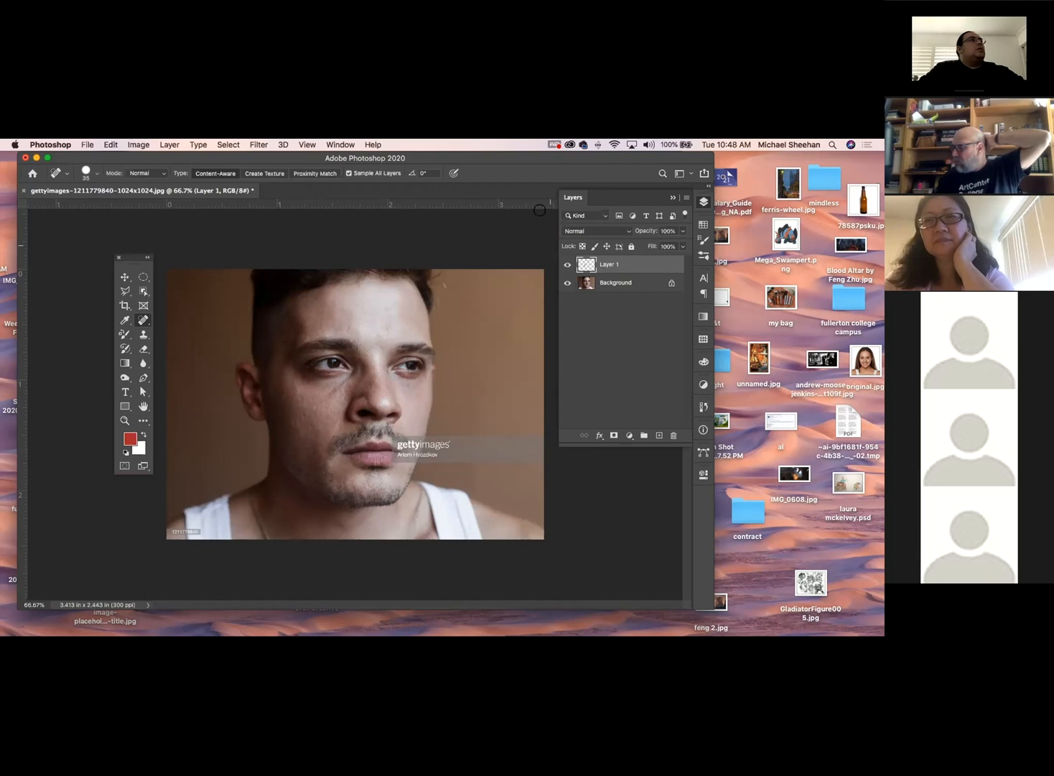
# Step: Close the retouched portrait document
pyautogui.click(26, 192)
pyautogui.click(404, 322)
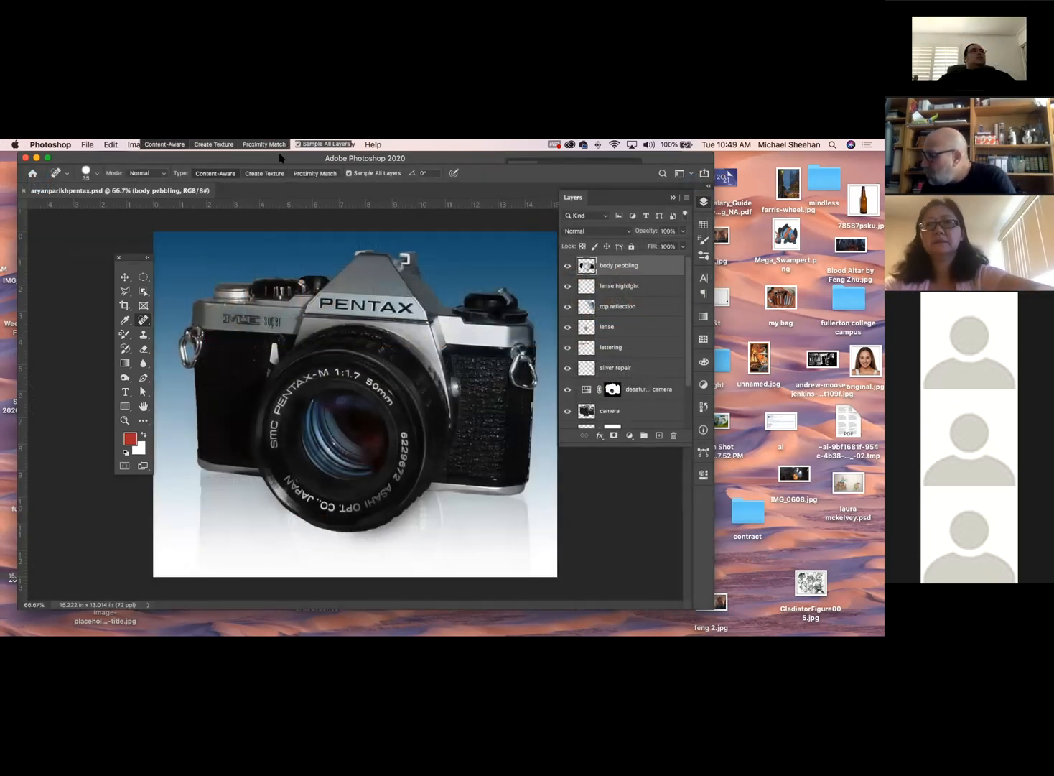
pyautogui.click(124, 277)
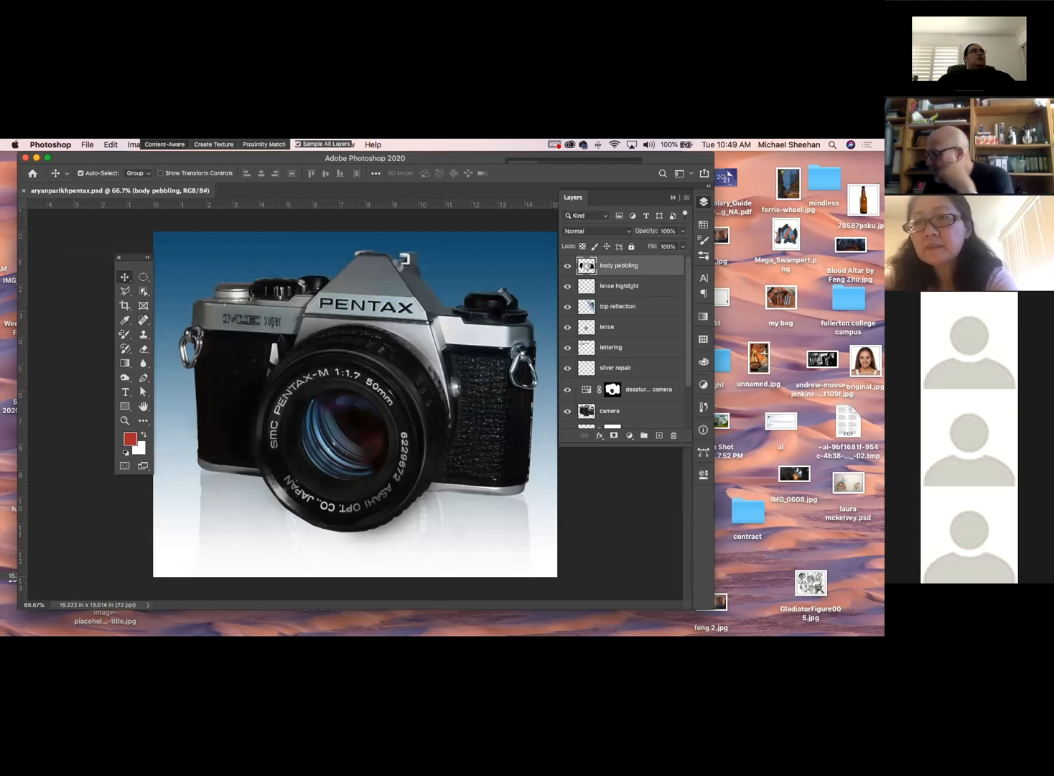
pyautogui.click(125, 421)
pyautogui.moveTo(259, 395)
pyautogui.mouseDown()
pyautogui.moveTo(282, 414)
pyautogui.moveTo(268, 410)
pyautogui.mouseUp()
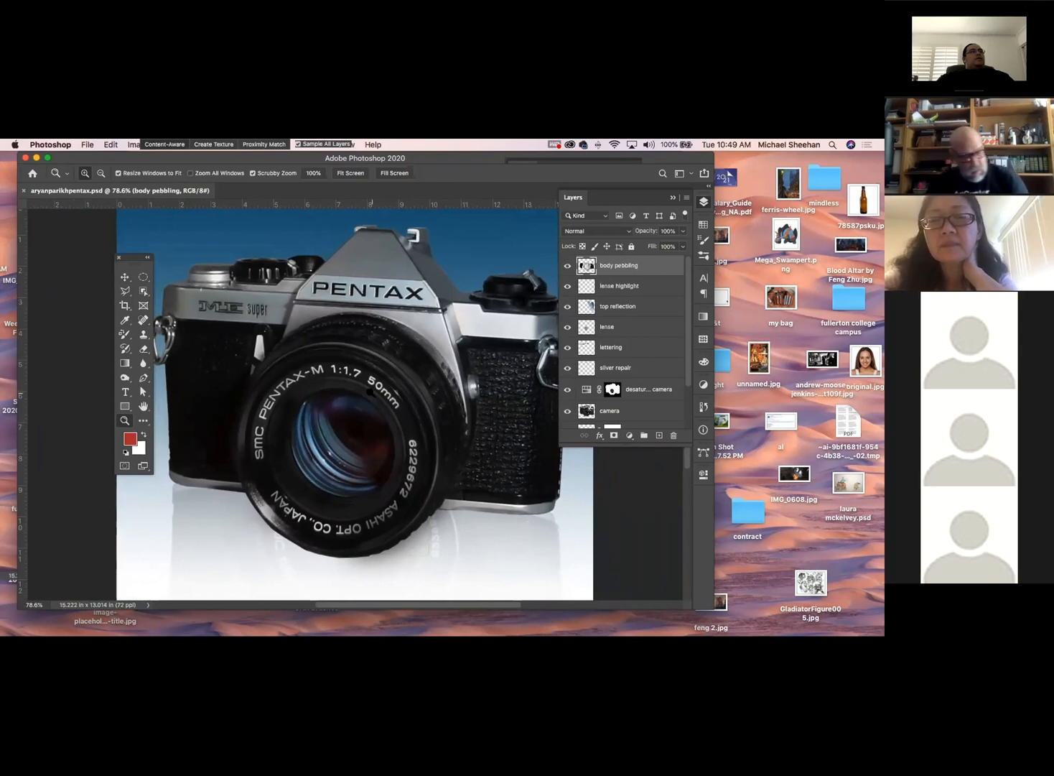
pyautogui.keyDown('alt'); pyautogui.click(373, 398); pyautogui.keyUp('alt')
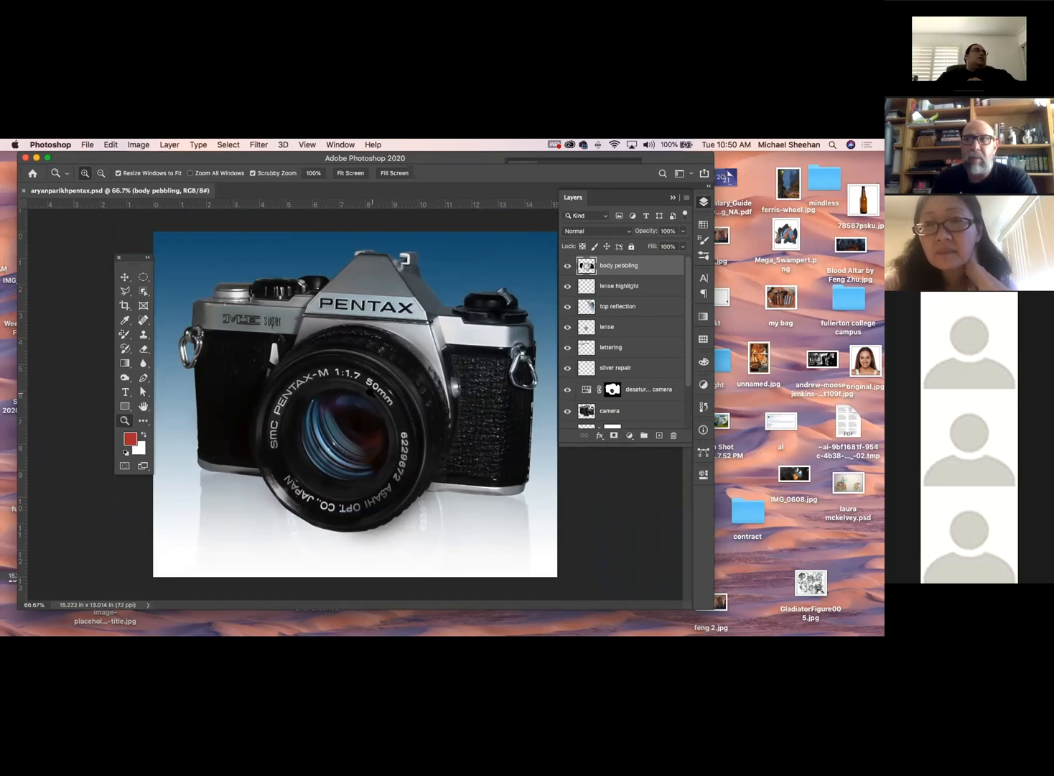
# Step: Use the Dodge tool to lighten the camera's textured black side panel on the body pebbling layer
pyautogui.click(126, 378)
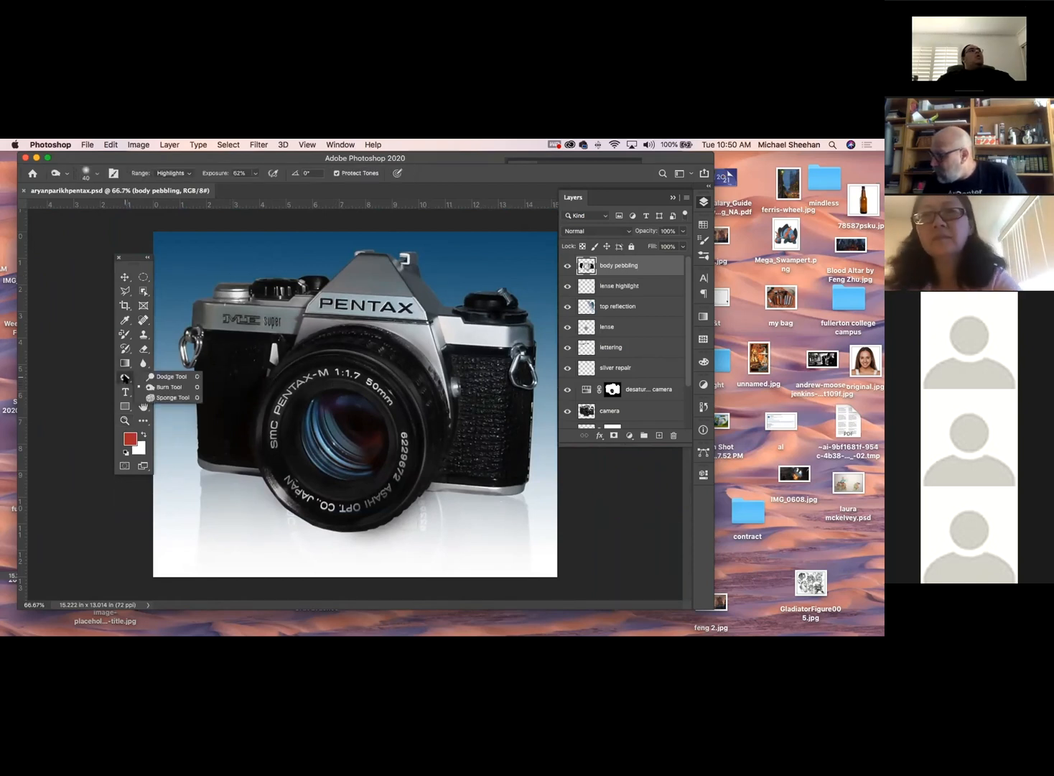
pyautogui.click(170, 377)
pyautogui.moveTo(228, 352); pyautogui.dragTo(247, 348)
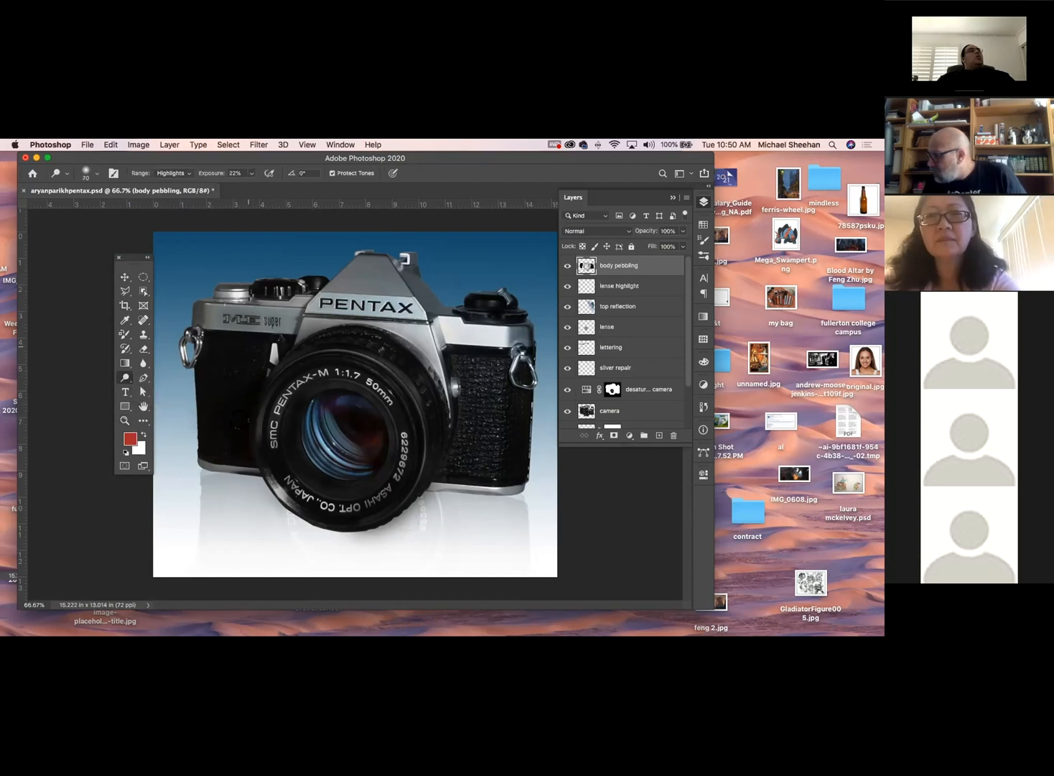
# Step: Dodge the black side panel on the camera layer with the exposure set to 100%
pyautogui.click(591, 412)
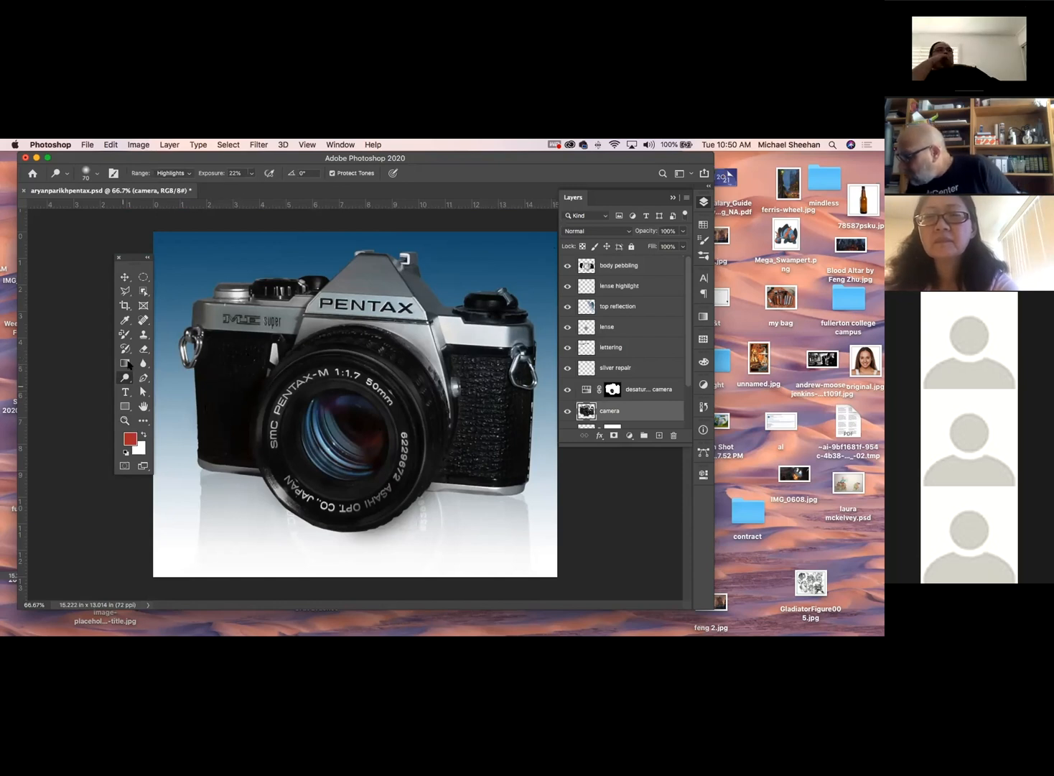
pyautogui.moveTo(251, 173); pyautogui.dragTo(286, 186)
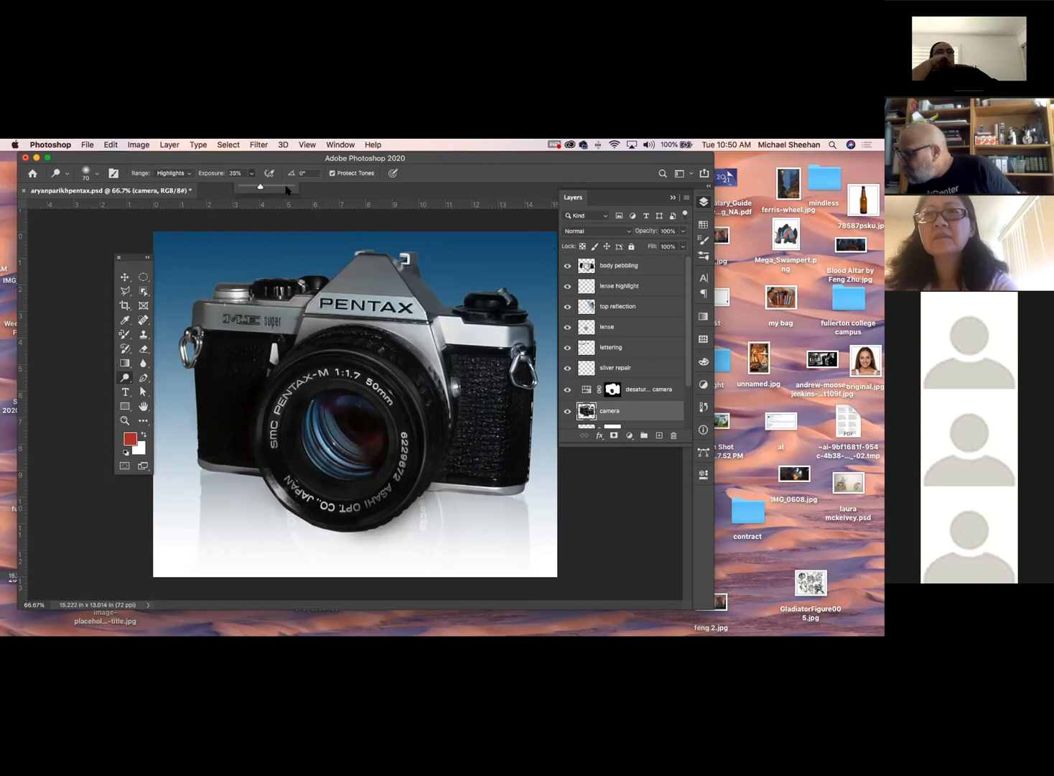
pyautogui.click(252, 396)
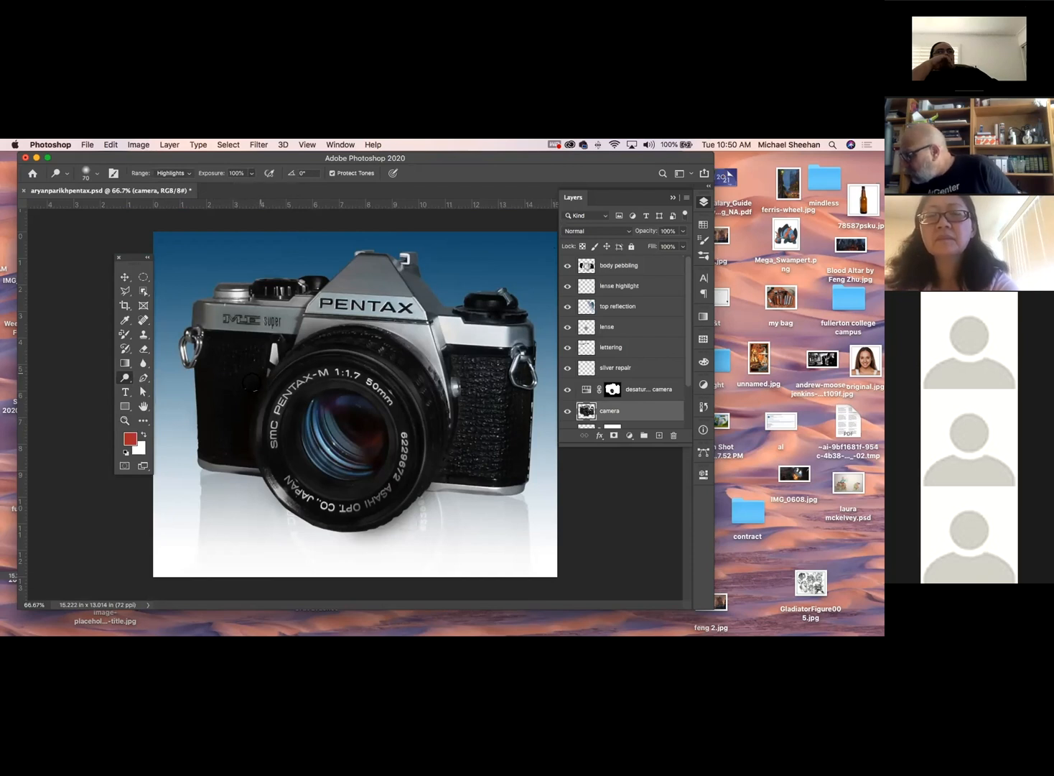
# Step: Toggle the camera layer's visibility to check what it contributes to the image
pyautogui.click(567, 411)
pyautogui.click(568, 411)
pyautogui.click(567, 411)
pyautogui.click(568, 411)
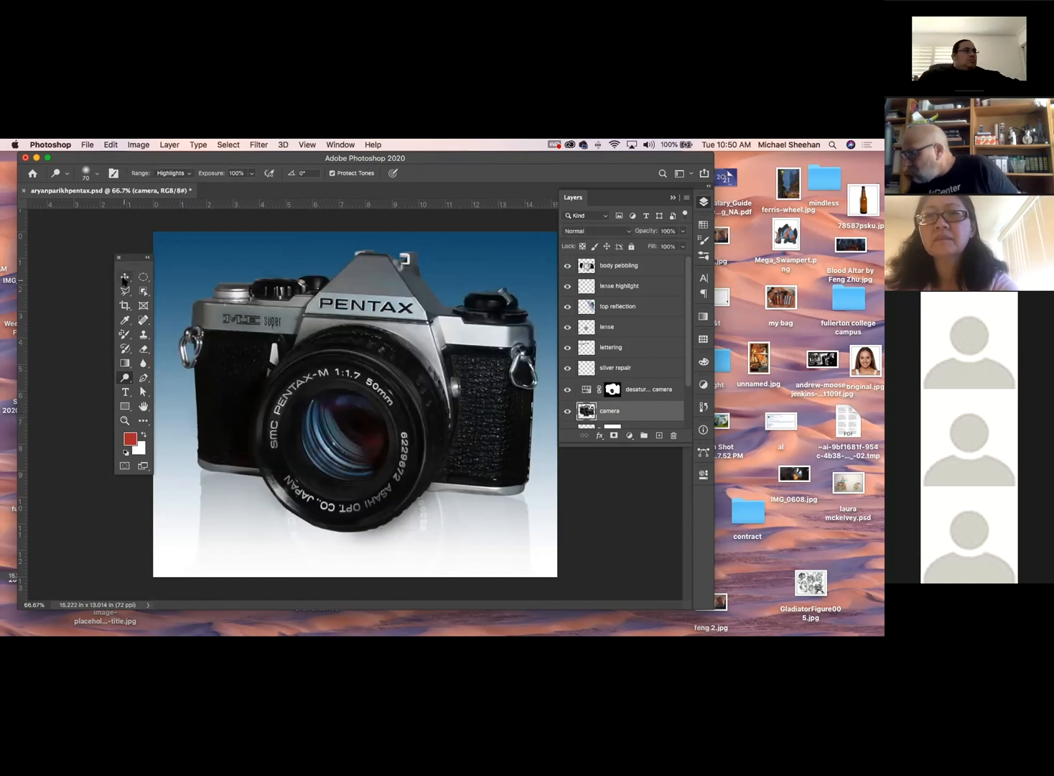
# Step: Pick the camera's textured side panel with the Move tool and toggle the body pebbling layer to compare the texture on and off
pyautogui.click(125, 277)
pyautogui.click(220, 374)
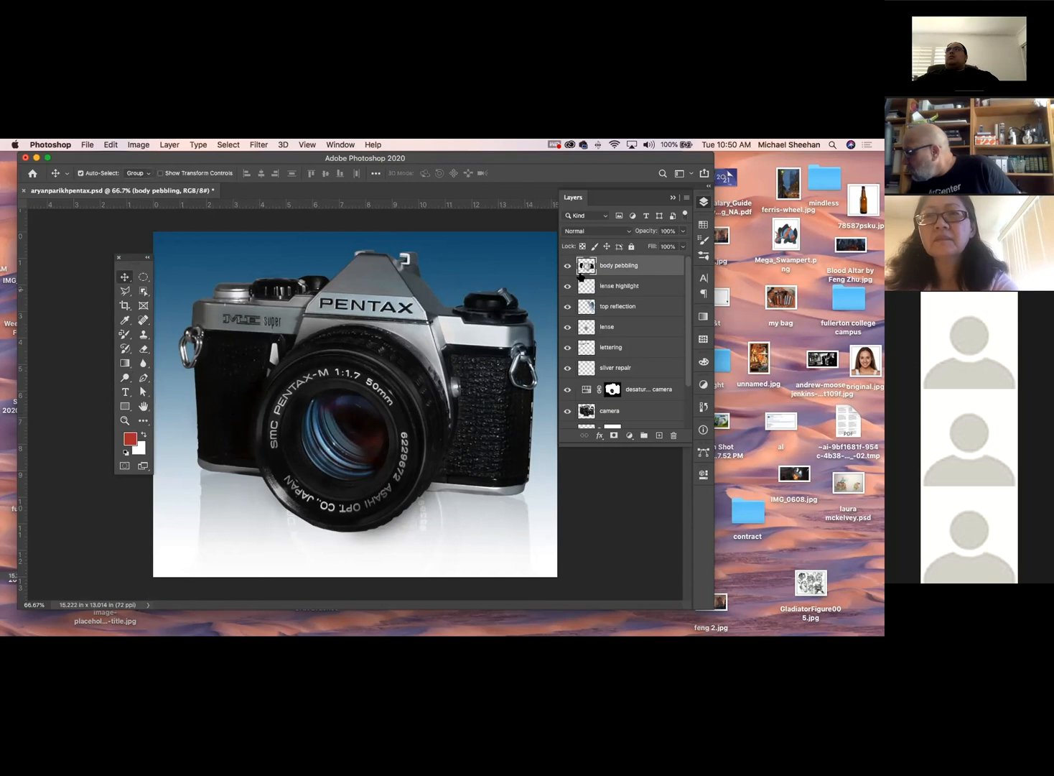
pyautogui.click(567, 265)
pyautogui.click(566, 265)
pyautogui.click(567, 265)
pyautogui.click(567, 265)
pyautogui.click(566, 265)
pyautogui.click(567, 265)
pyautogui.click(566, 265)
pyautogui.click(566, 265)
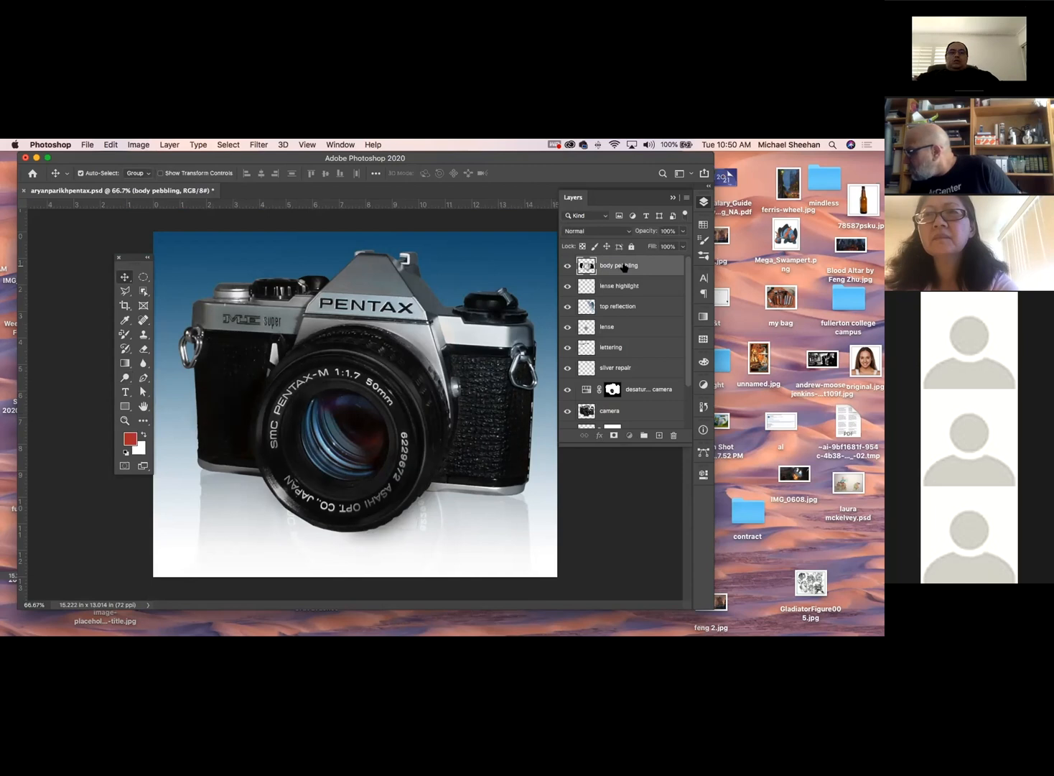
# Step: Review the blend modes available for the body pebbling layer
pyautogui.click(605, 232)
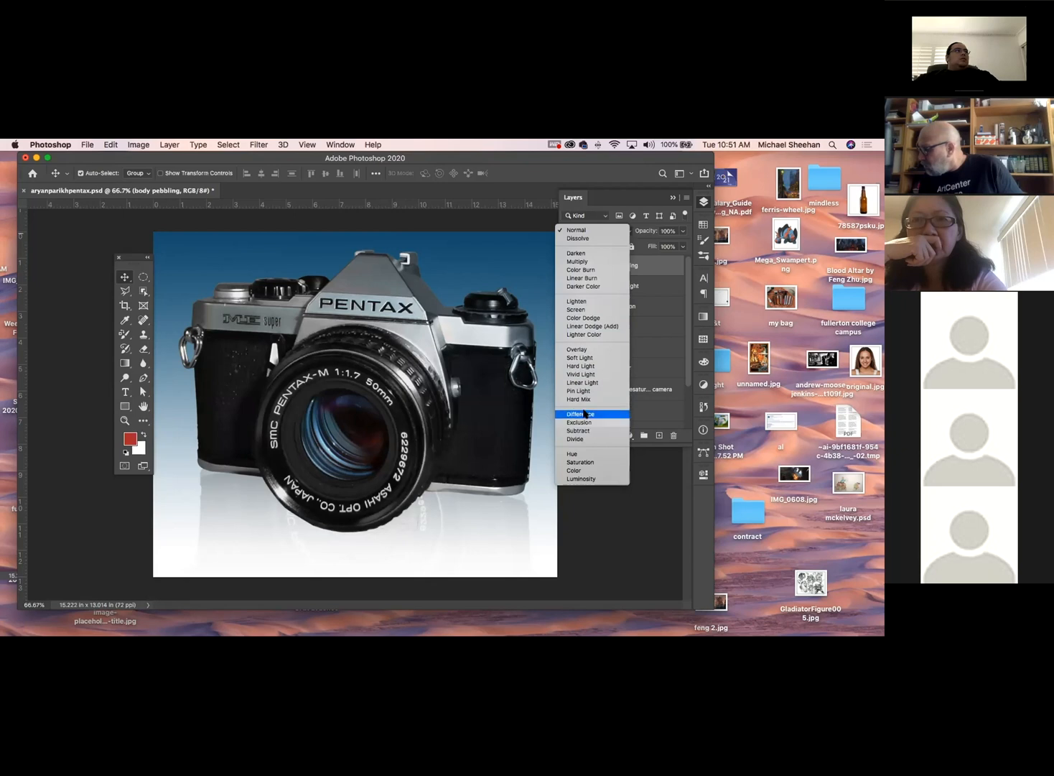
pyautogui.click(581, 193)
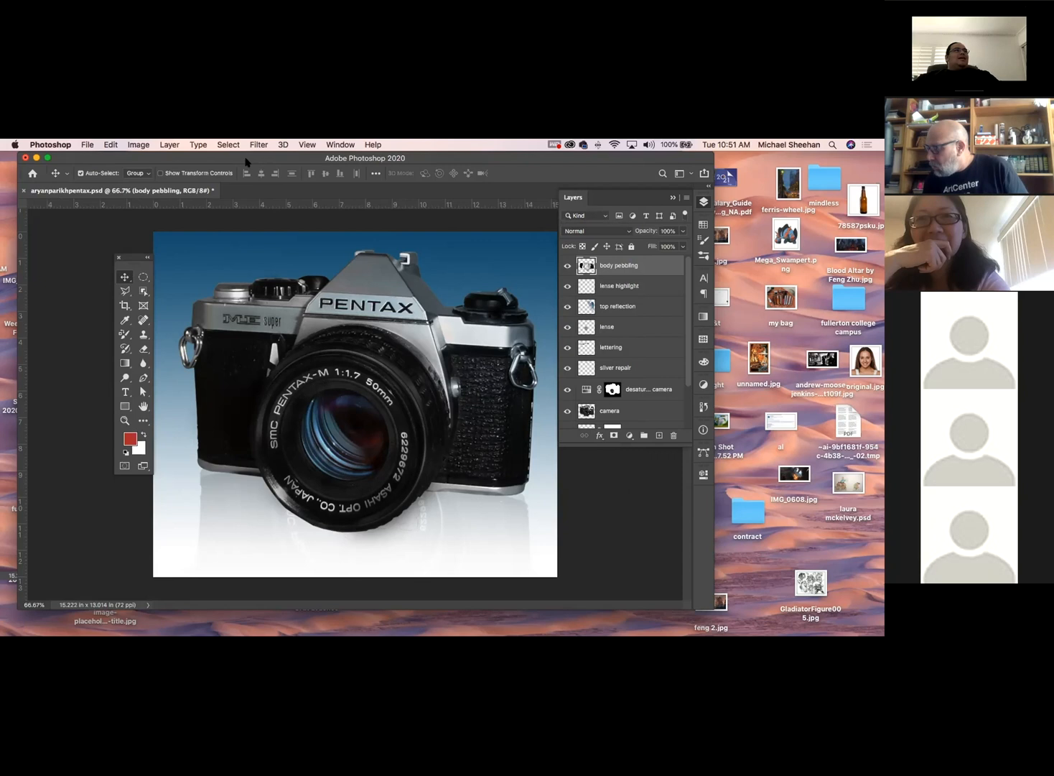
# Step: Shift the window slightly, move the tools palette clear of the camera image, and collapse the layer list
pyautogui.moveTo(246, 161); pyautogui.dragTo(238, 161)
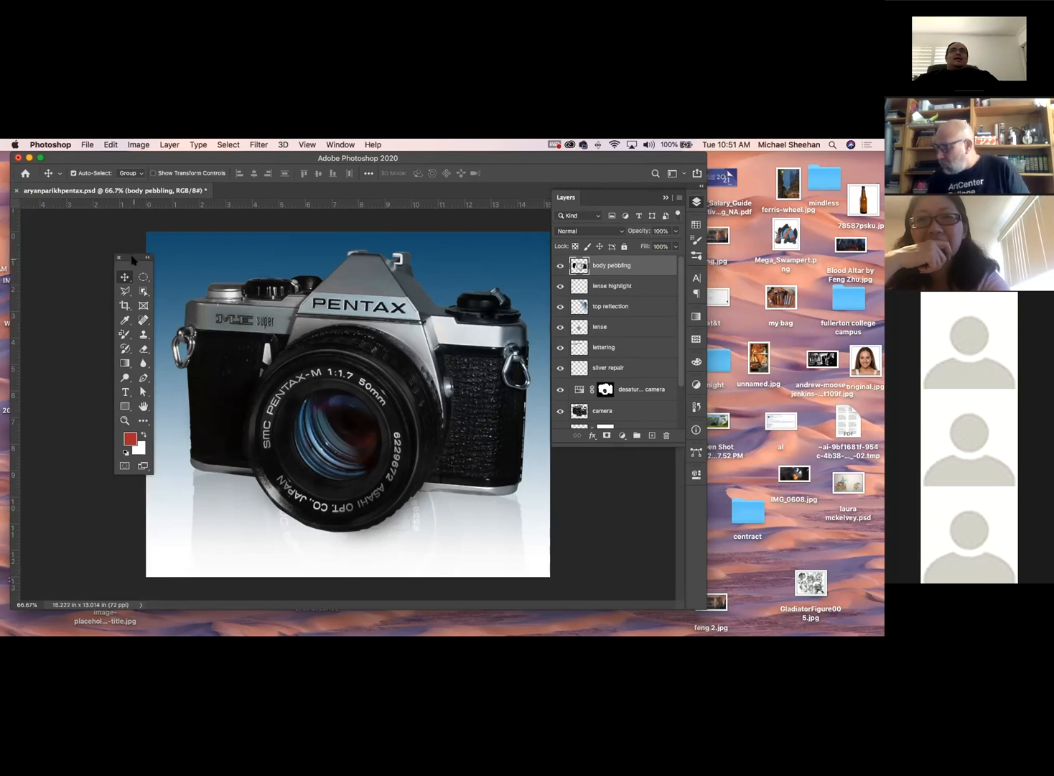
pyautogui.moveTo(132, 260); pyautogui.dragTo(99, 251)
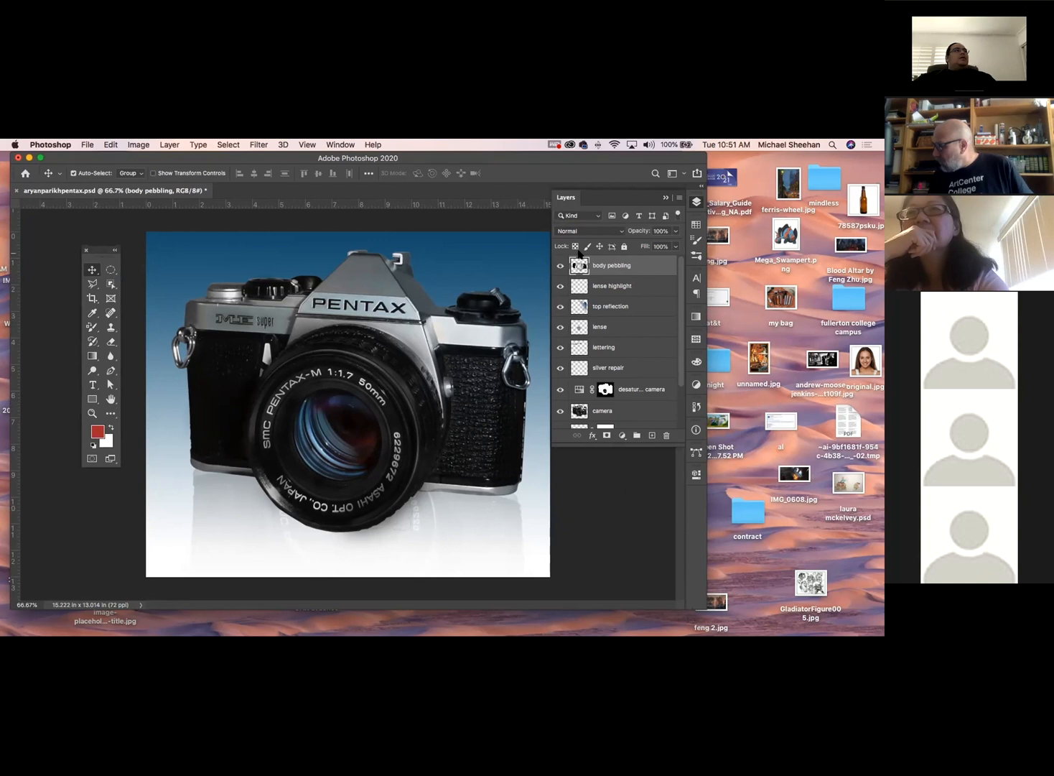
pyautogui.click(696, 202)
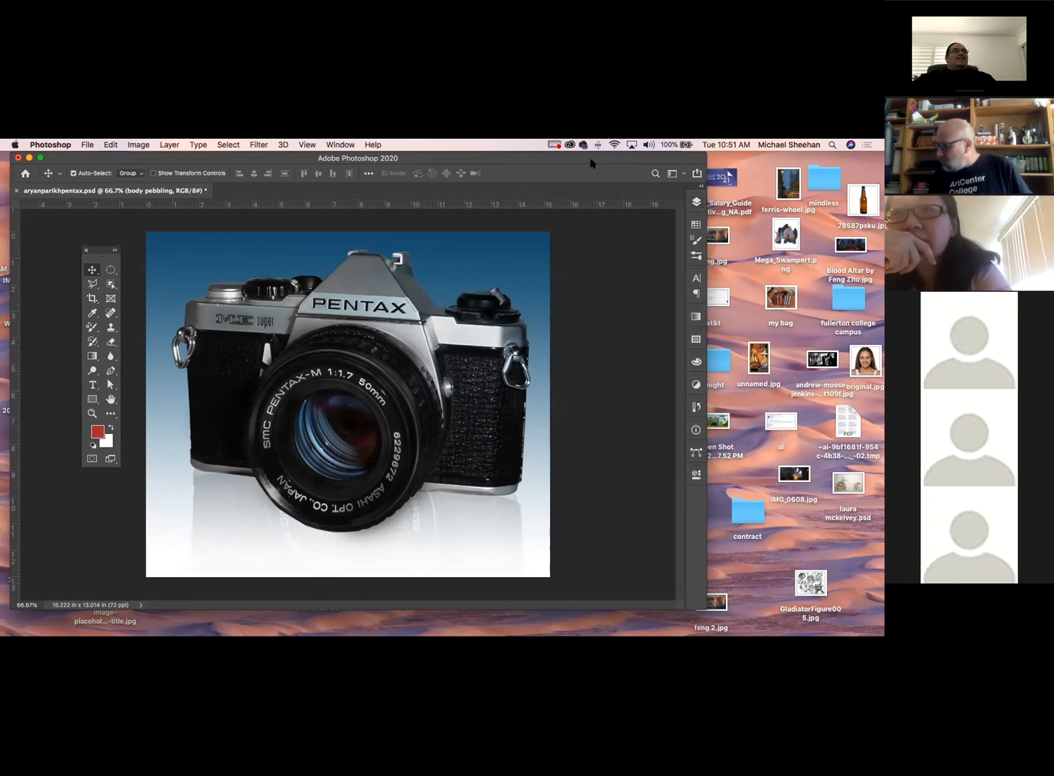
# Step: Nudge the application window aside and show and hide the layer list
pyautogui.moveTo(588, 160); pyautogui.dragTo(578, 161)
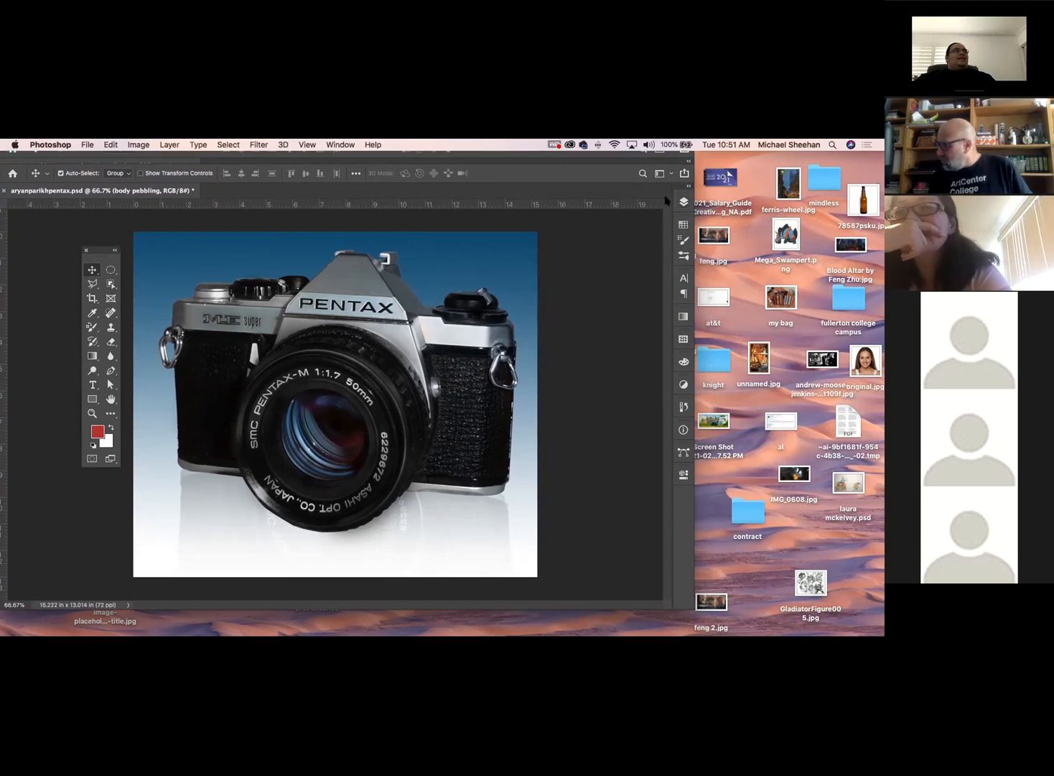
pyautogui.click(684, 200)
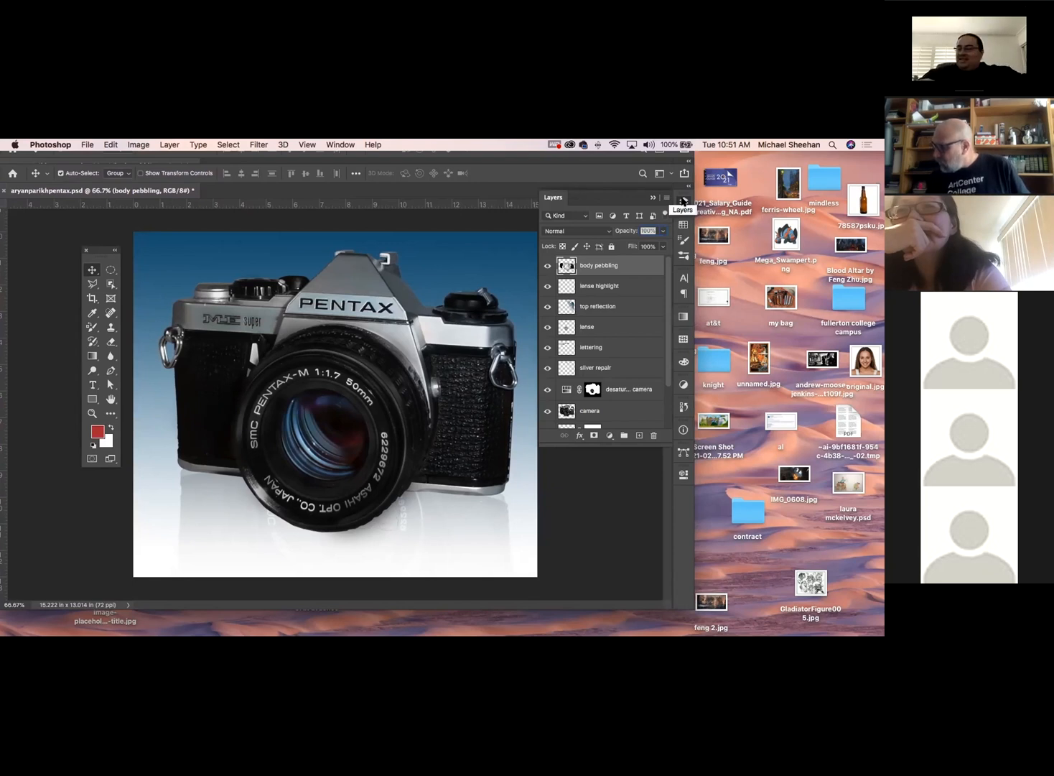
pyautogui.click(683, 202)
pyautogui.click(683, 202)
pyautogui.click(684, 202)
# Step: Pick the camera's pointed top with the Move tool and toggle the top reflection layer to compare the highlights on and off
pyautogui.click(365, 287)
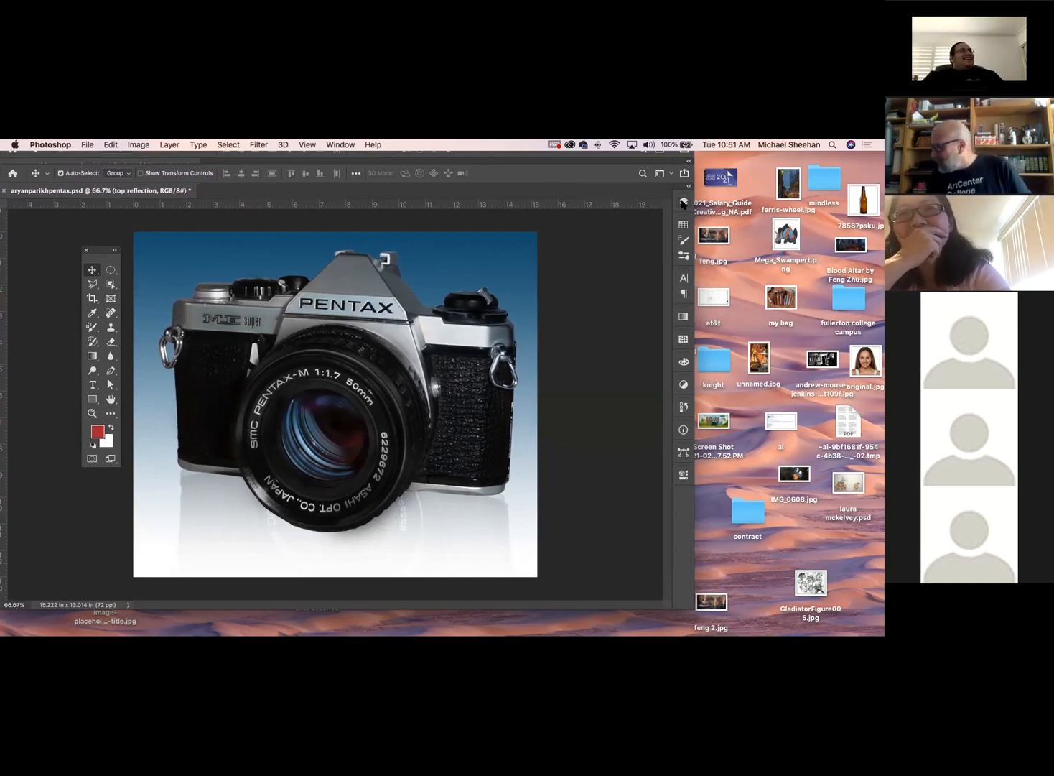
pyautogui.click(683, 202)
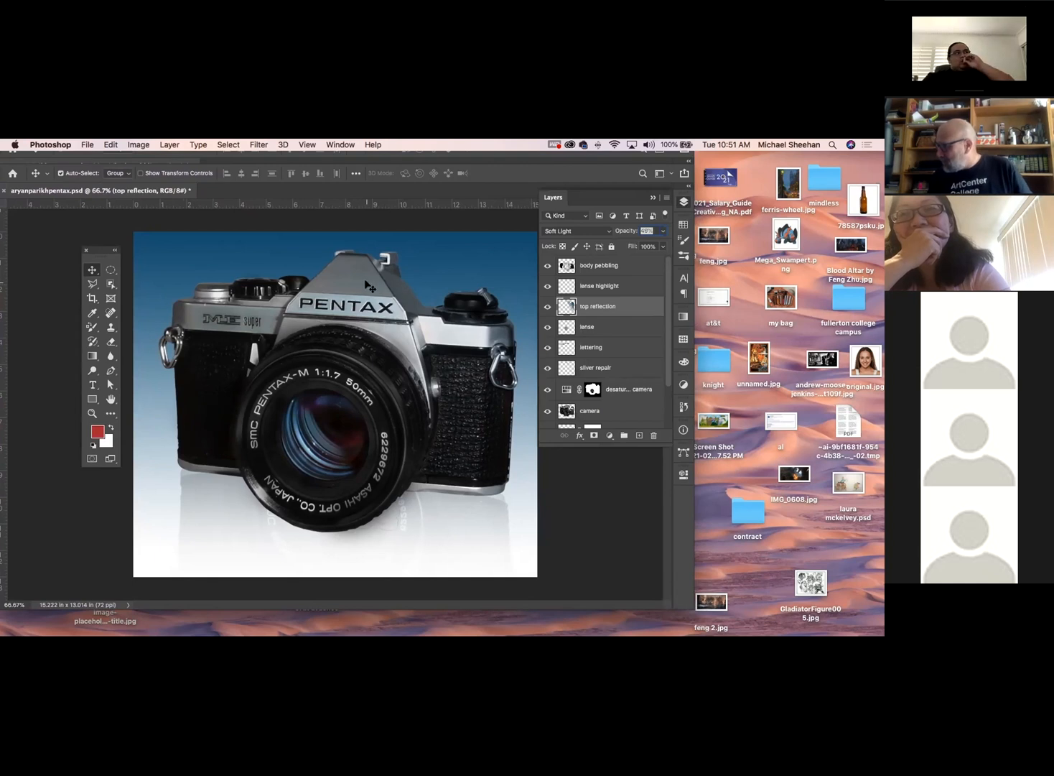
pyautogui.click(548, 307)
pyautogui.click(548, 307)
pyautogui.click(547, 307)
pyautogui.click(548, 307)
pyautogui.click(547, 307)
pyautogui.click(548, 306)
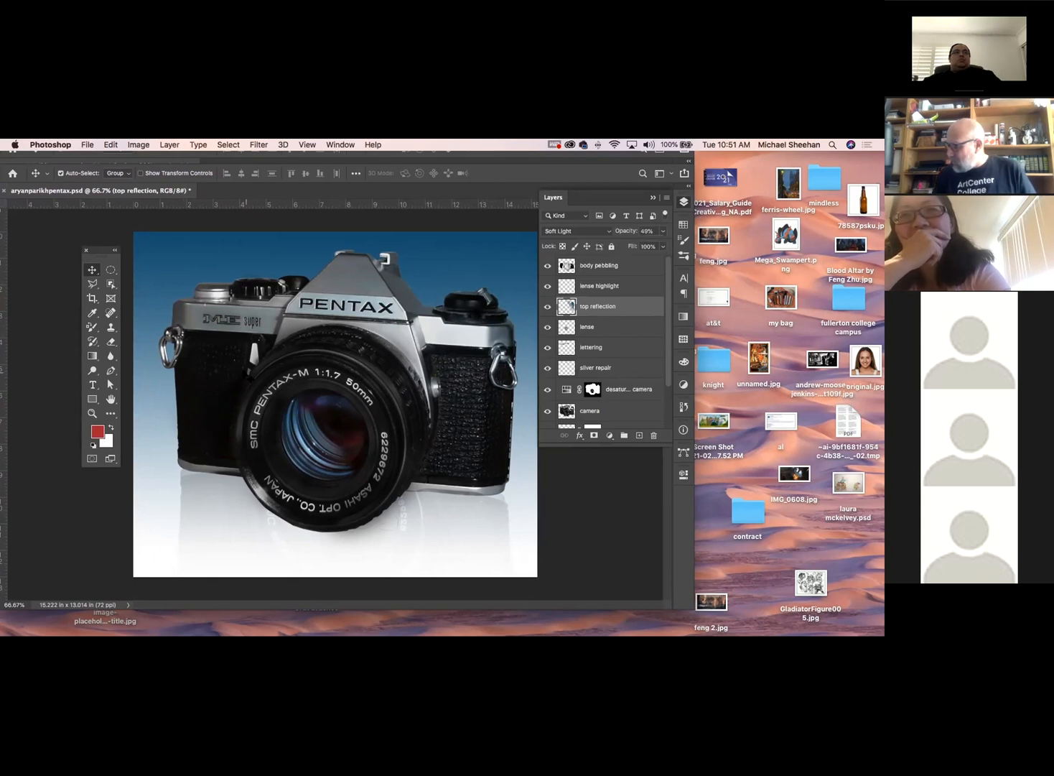
# Step: Lower the body pebbling layer's opacity to 49%
pyautogui.click(579, 267)
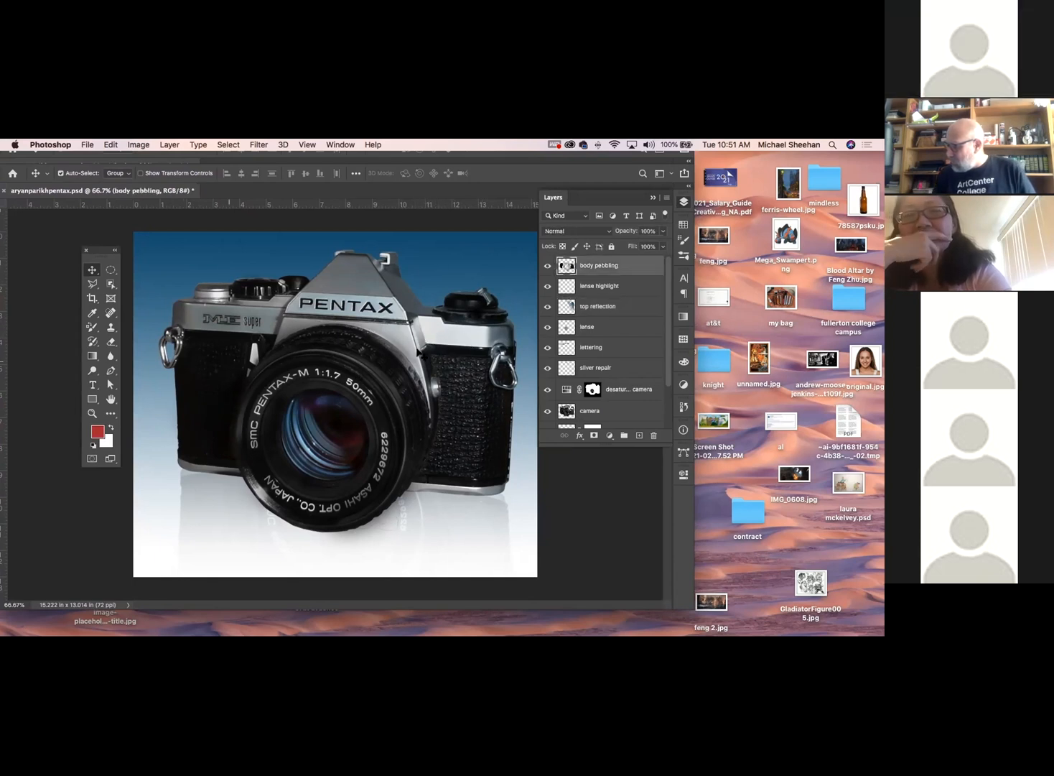
pyautogui.click(662, 230)
pyautogui.moveTo(661, 241); pyautogui.dragTo(633, 245)
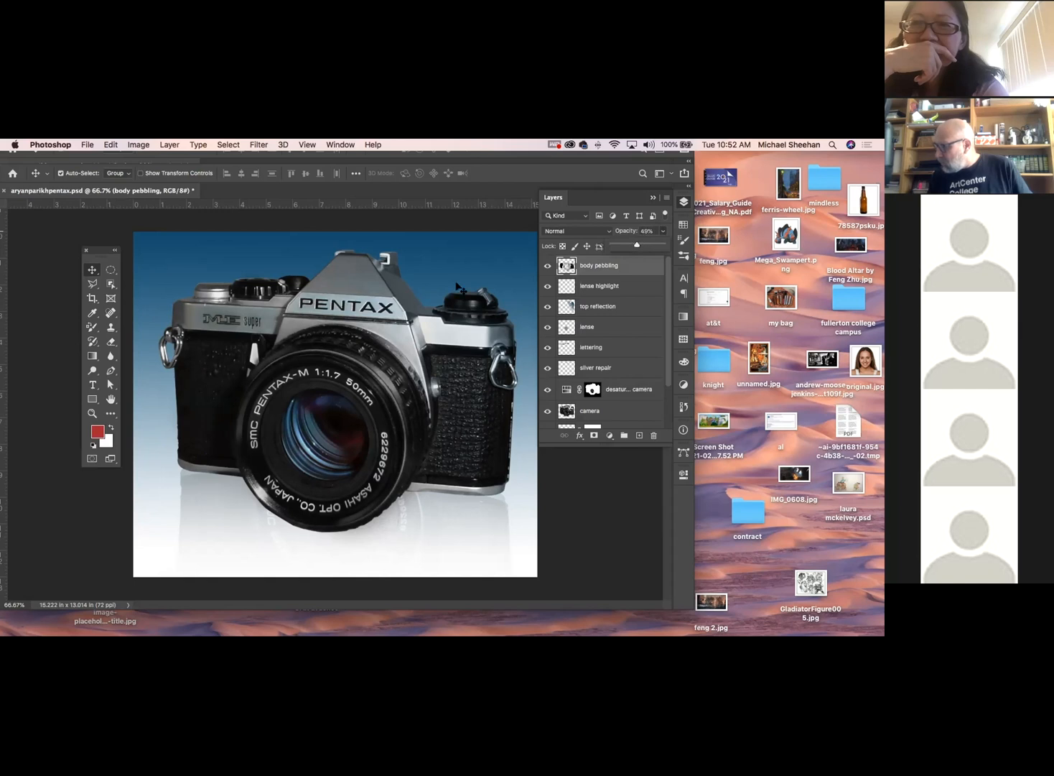
# Step: Reselect the top reflection layer from the camera's peak and toggle its visibility to check its effect again
pyautogui.click(349, 284)
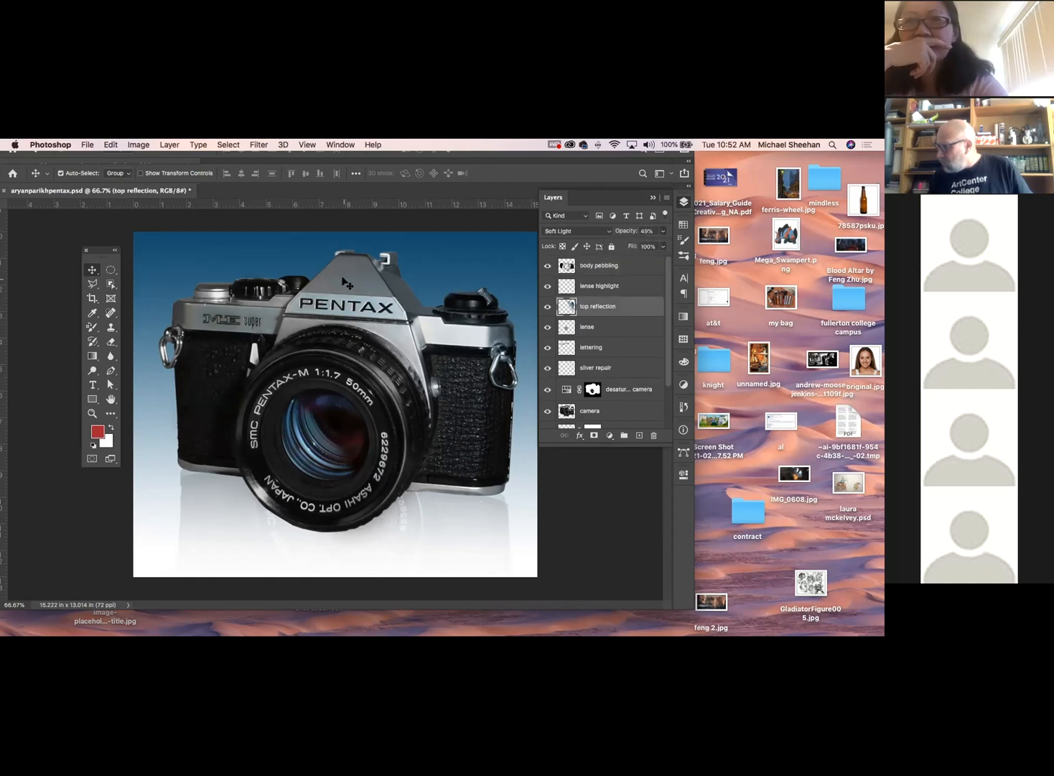
pyautogui.click(547, 307)
pyautogui.click(547, 307)
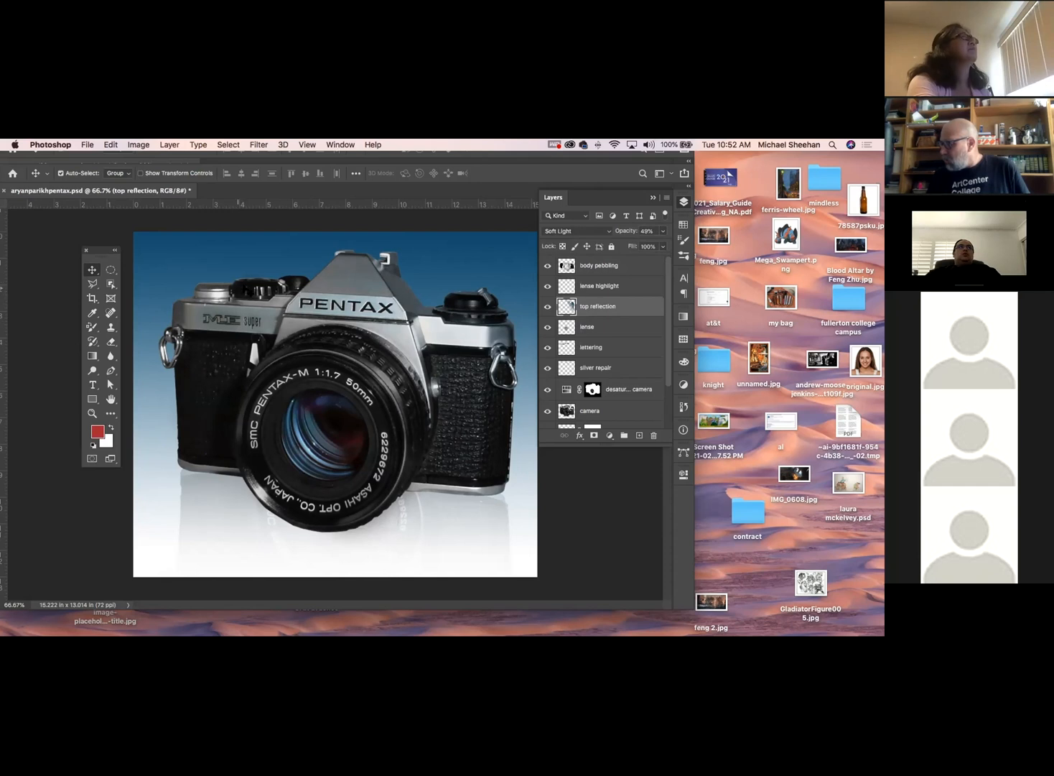
# Step: Inspect the camera's silver top plate, winder side and lens up close, and return to the whole image
pyautogui.click(92, 414)
pyautogui.moveTo(256, 291); pyautogui.dragTo(268, 286)
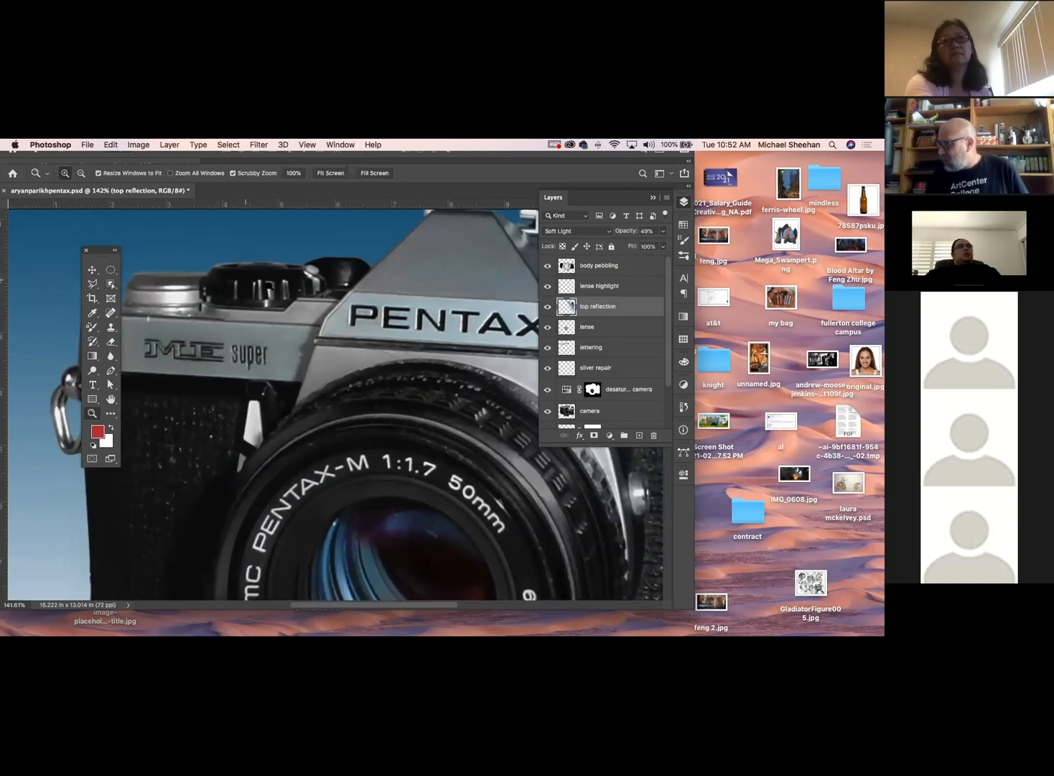
pyautogui.hscroll(10, 384, 305)
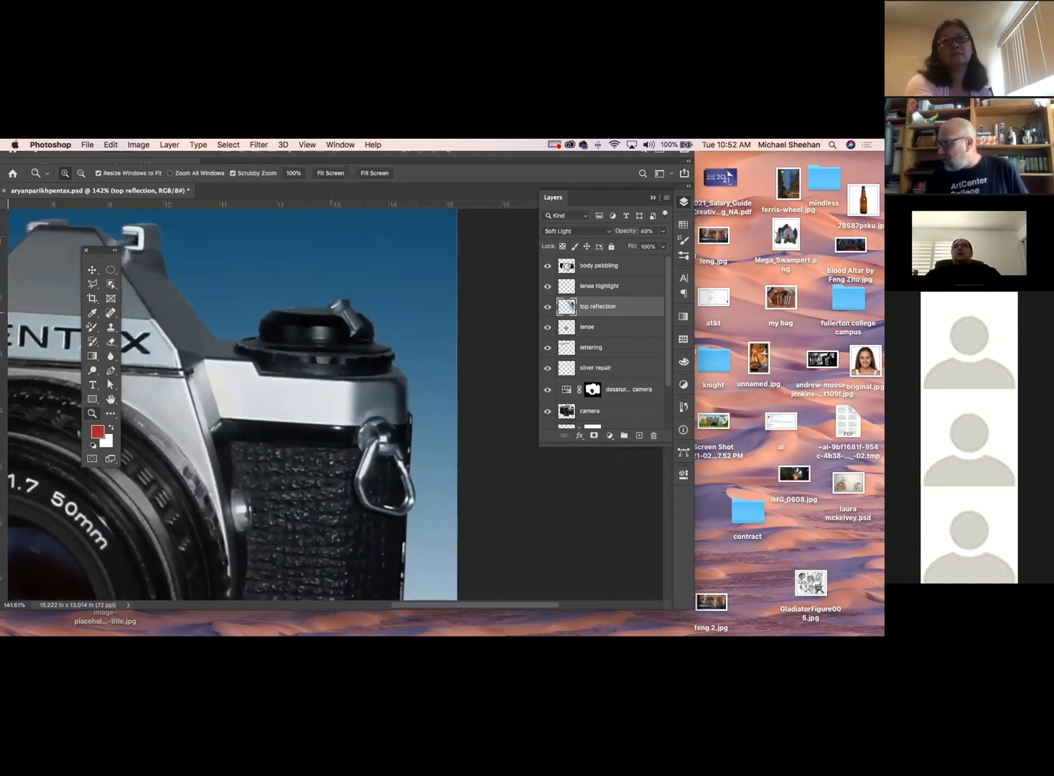
pyautogui.moveTo(215, 359); pyautogui.dragTo(502, 290)
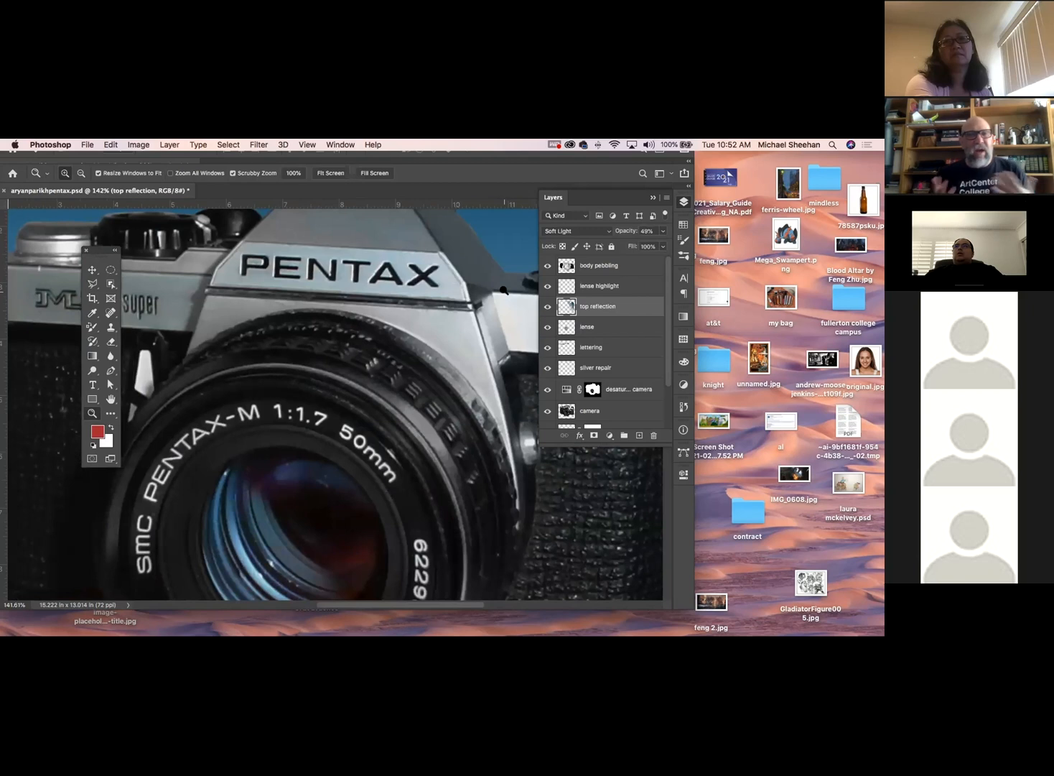
pyautogui.press('super+1')
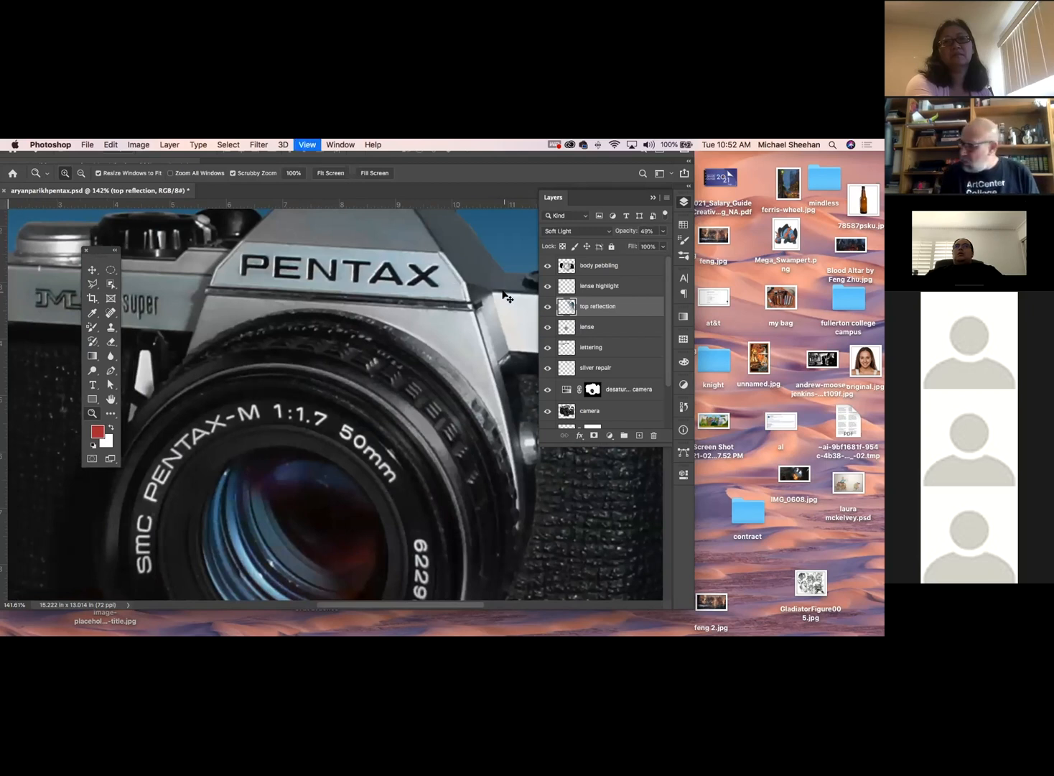
pyautogui.press('super+minus')
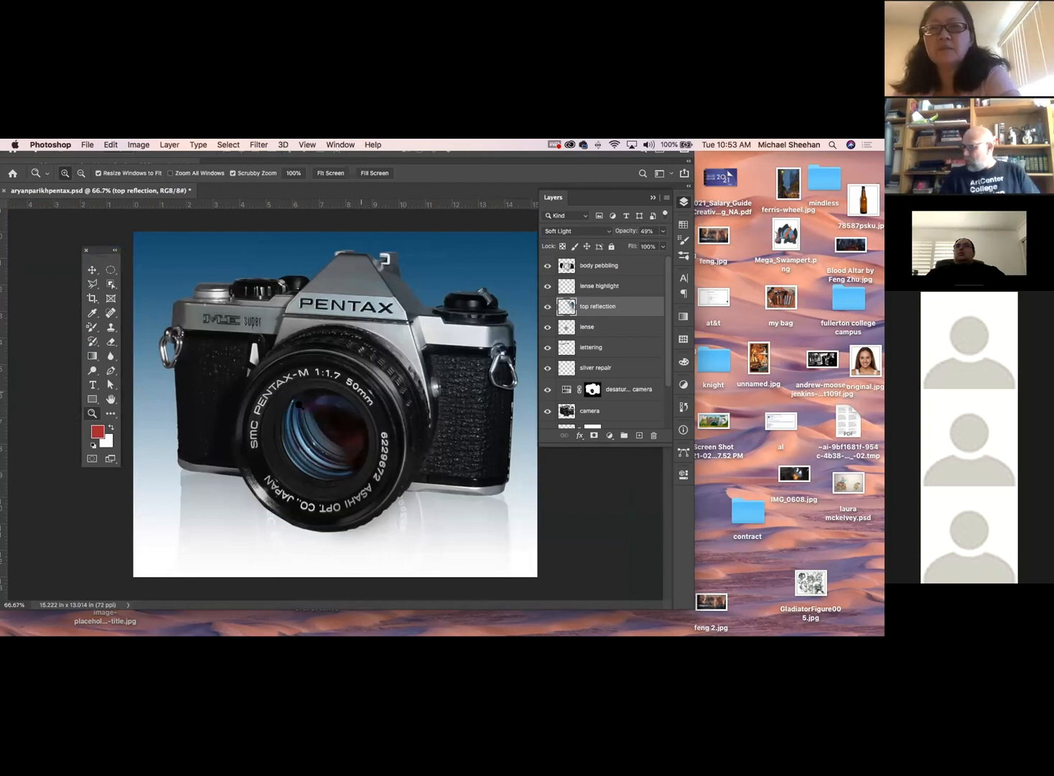
# Step: Try a Lens Flare at 33% brightness over the lens glass directly on the camera layer, and undo it
pyautogui.press('v')
pyautogui.click(333, 436)
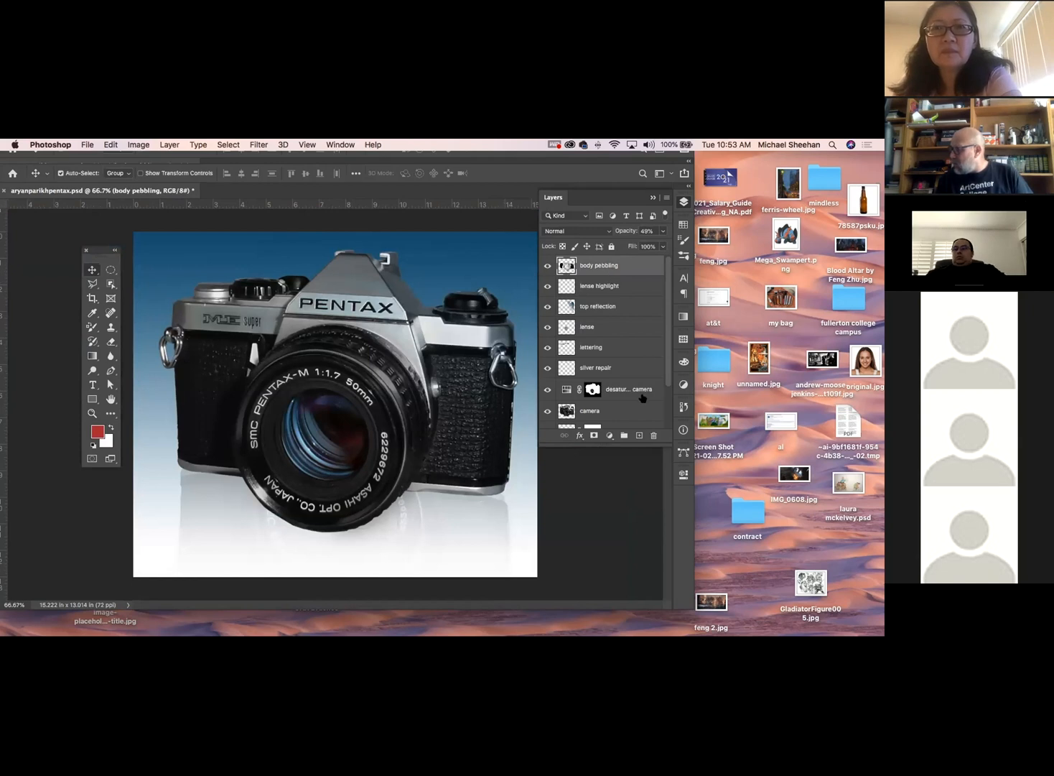
pyautogui.click(561, 413)
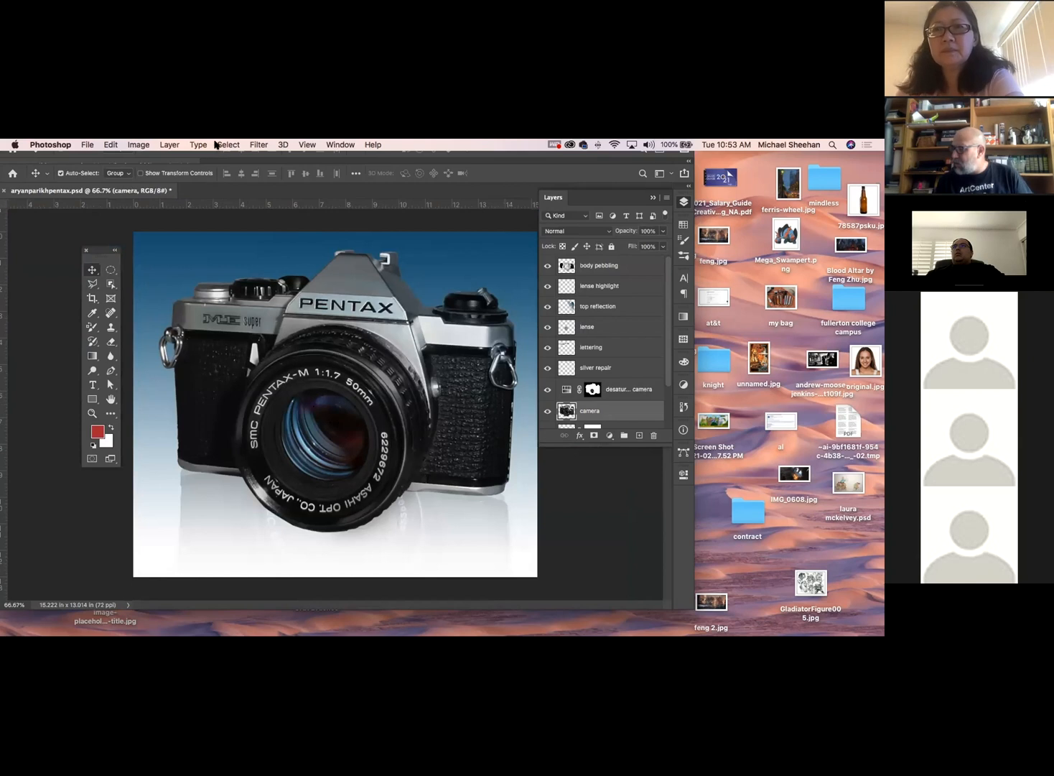
pyautogui.click(257, 145)
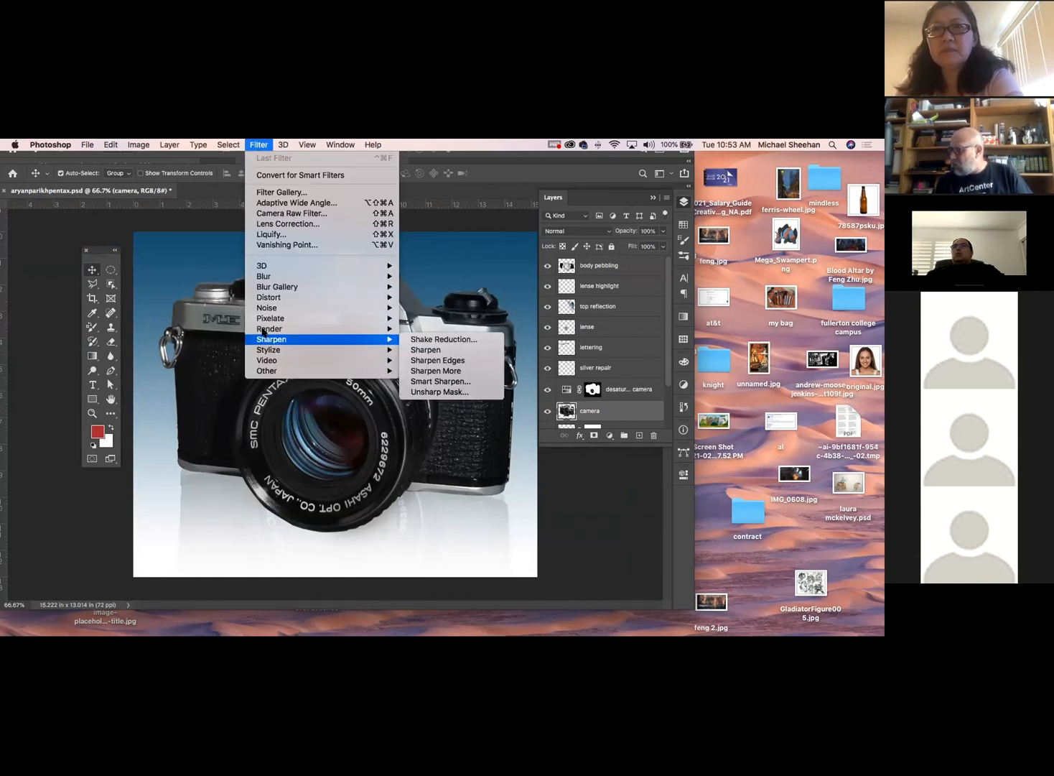
pyautogui.moveTo(305, 331)
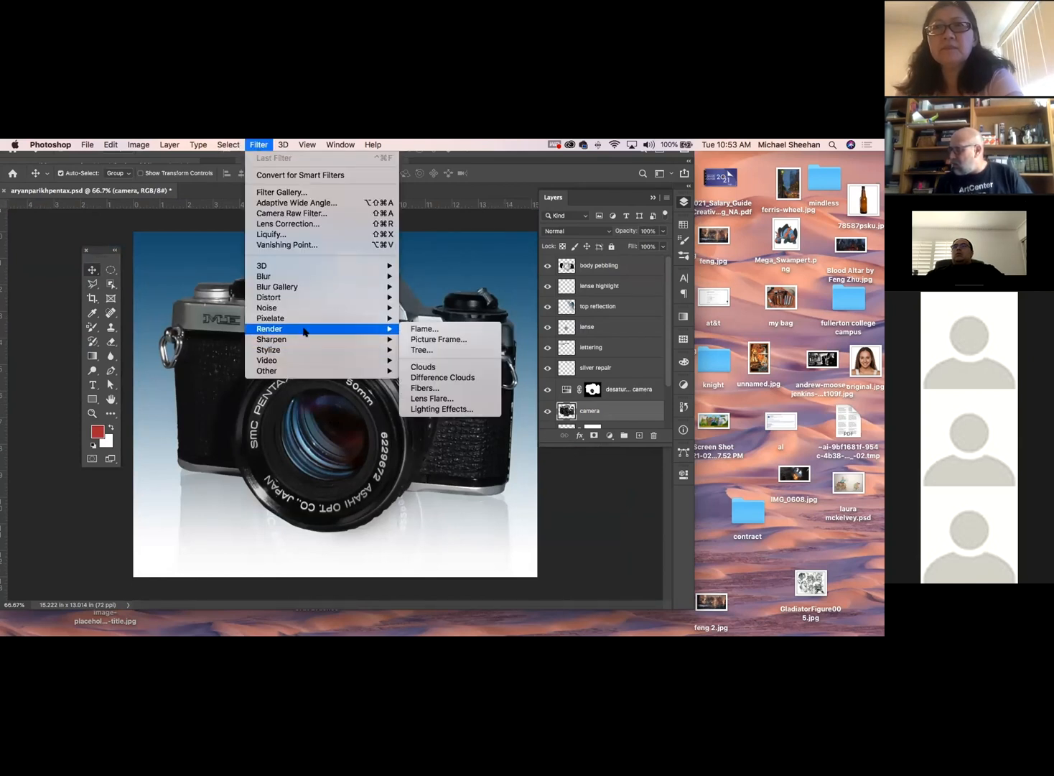
pyautogui.click(448, 399)
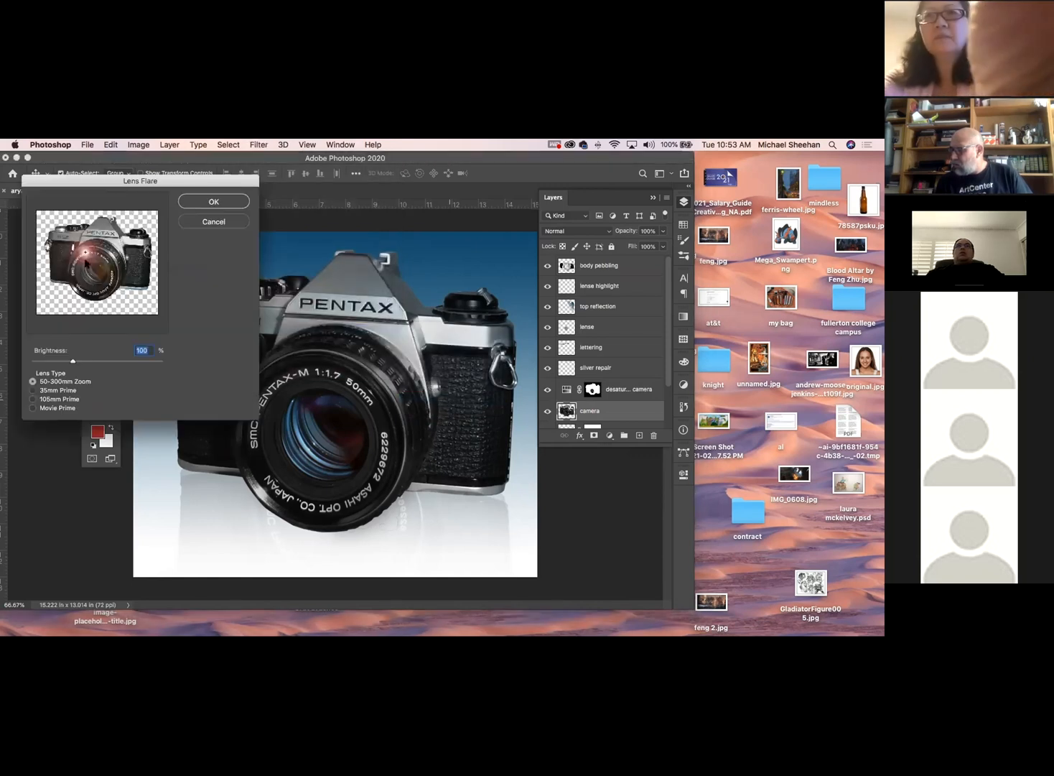
pyautogui.moveTo(85, 252)
pyautogui.mouseDown()
pyautogui.moveTo(98, 276)
pyautogui.moveTo(113, 267)
pyautogui.moveTo(84, 263)
pyautogui.mouseUp()
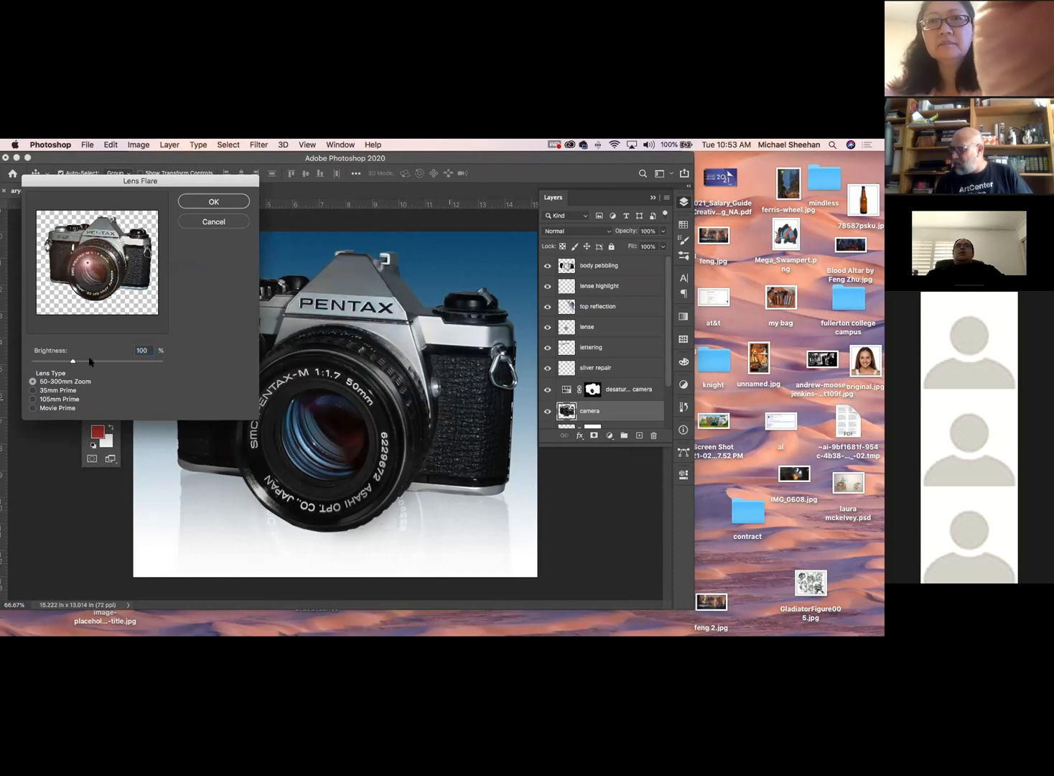
pyautogui.moveTo(72, 360); pyautogui.dragTo(43, 361)
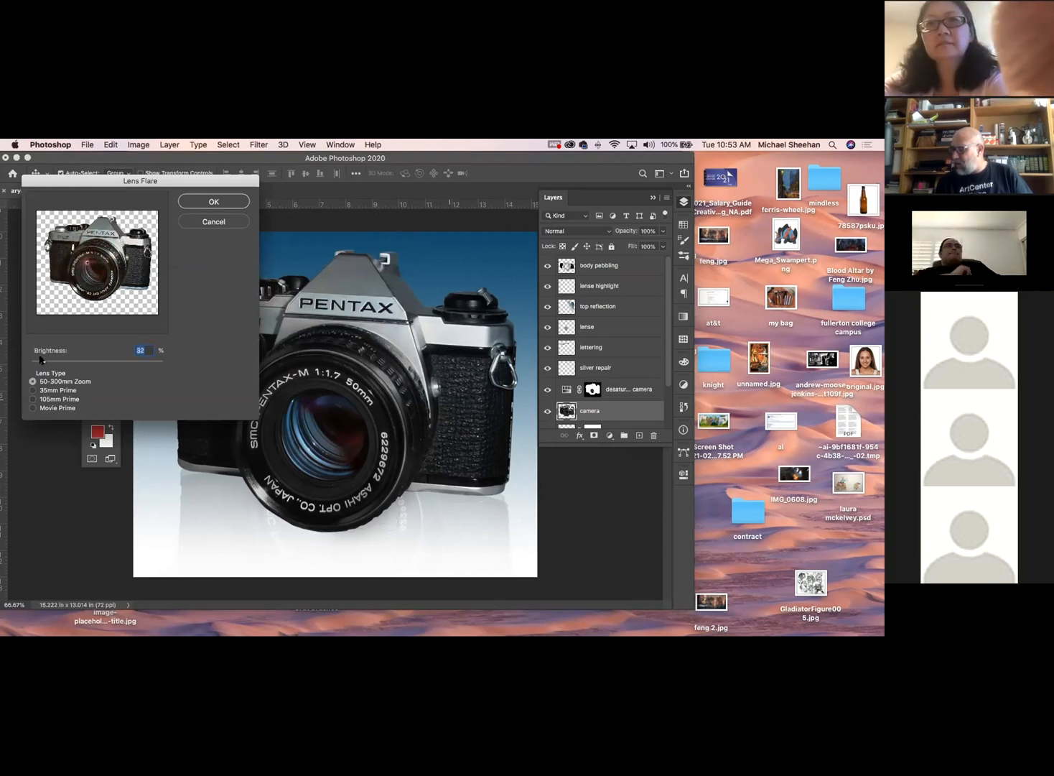
pyautogui.click(33, 391)
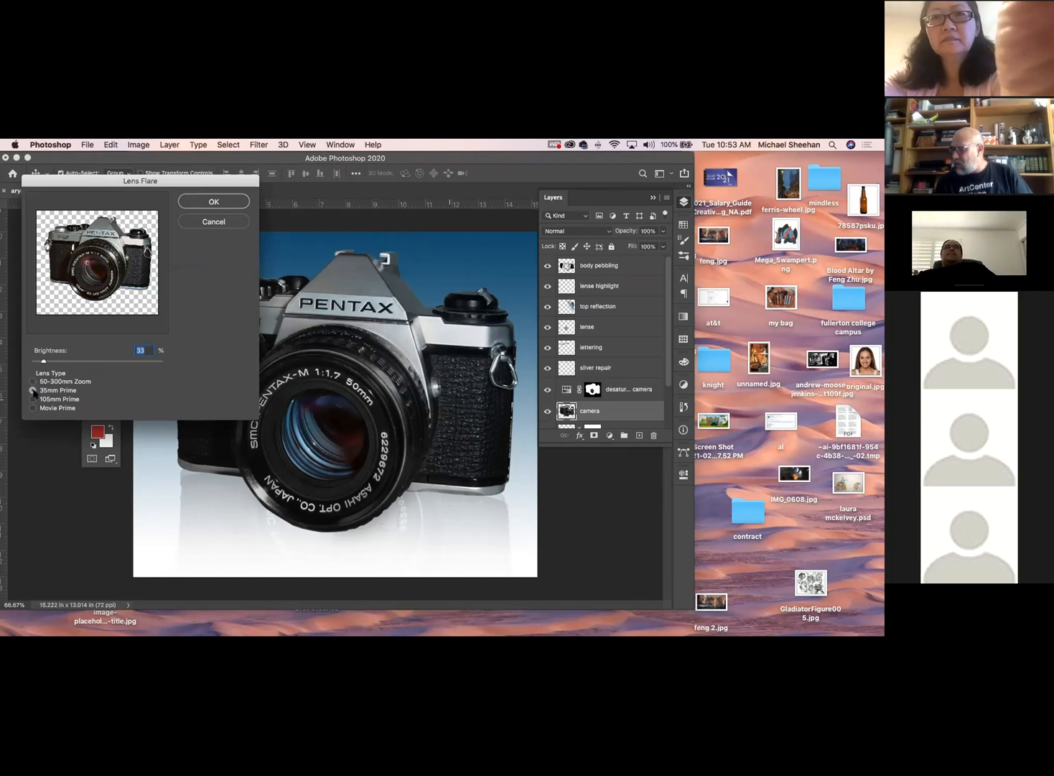
pyautogui.click(33, 399)
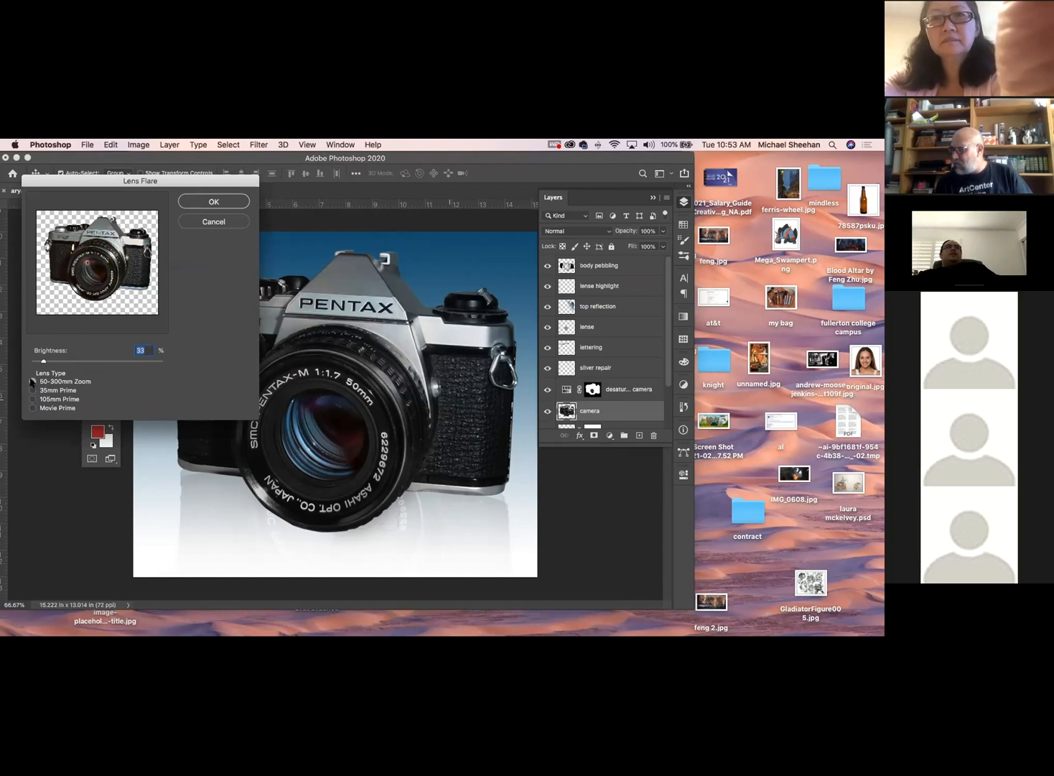
pyautogui.click(224, 202)
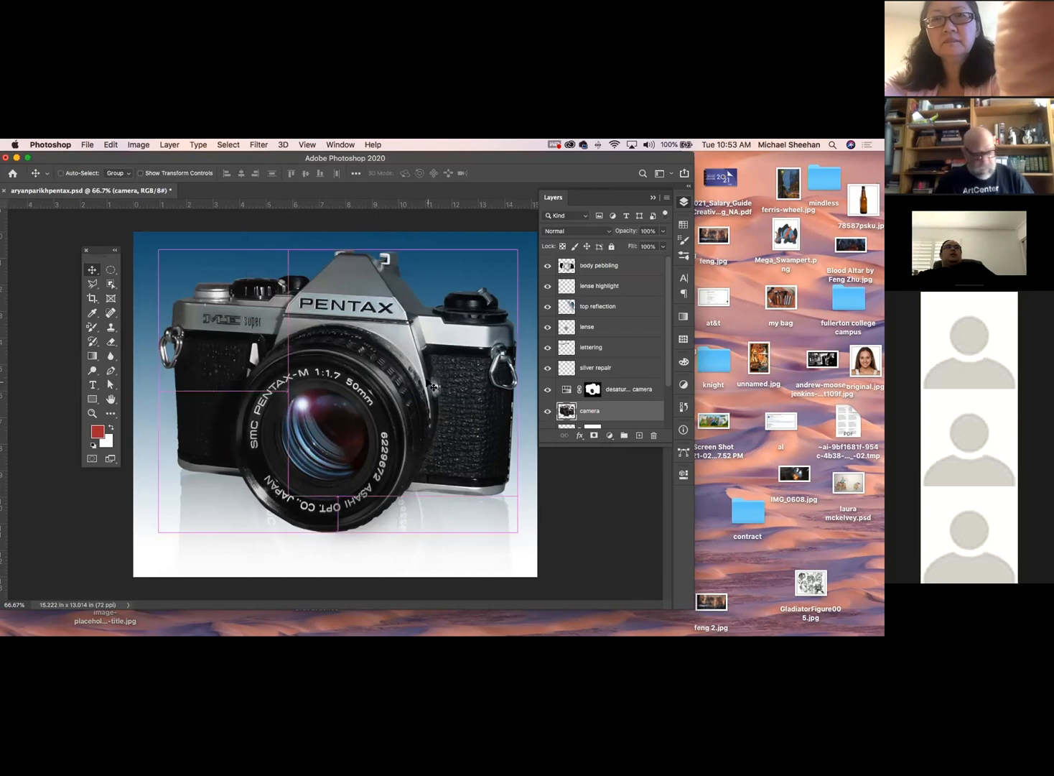
pyautogui.press('super+z')
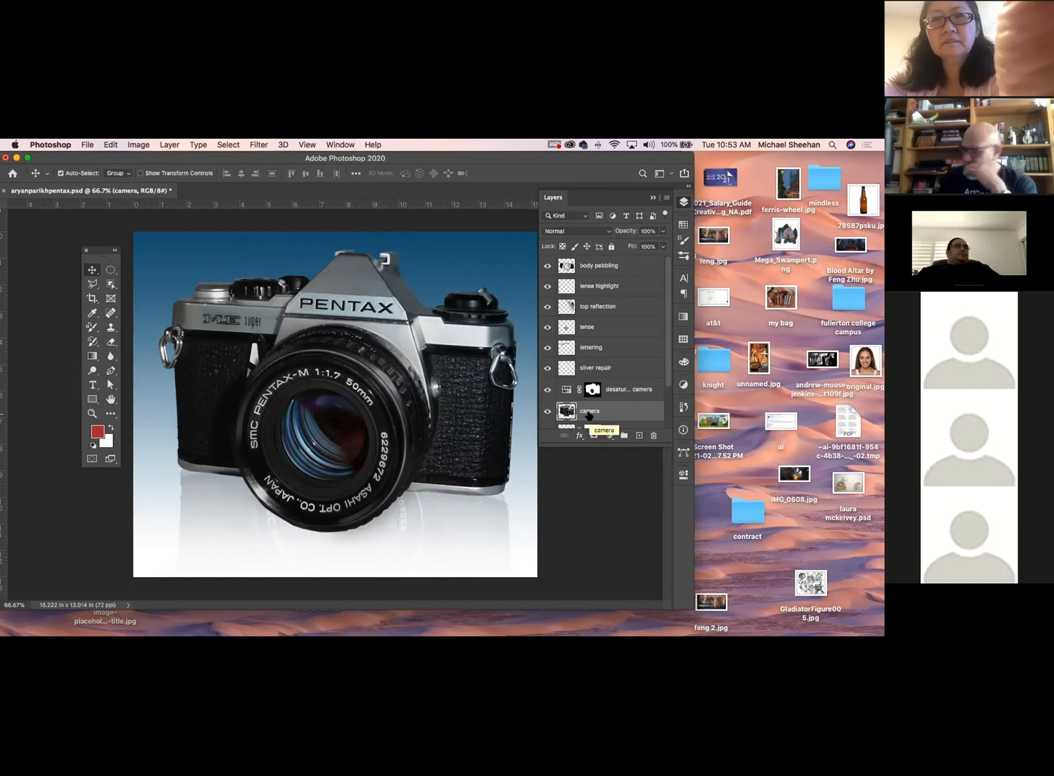
# Step: Add a new layer directly above the camera layer, reset to the default colours, and fill it with black
pyautogui.click(639, 436)
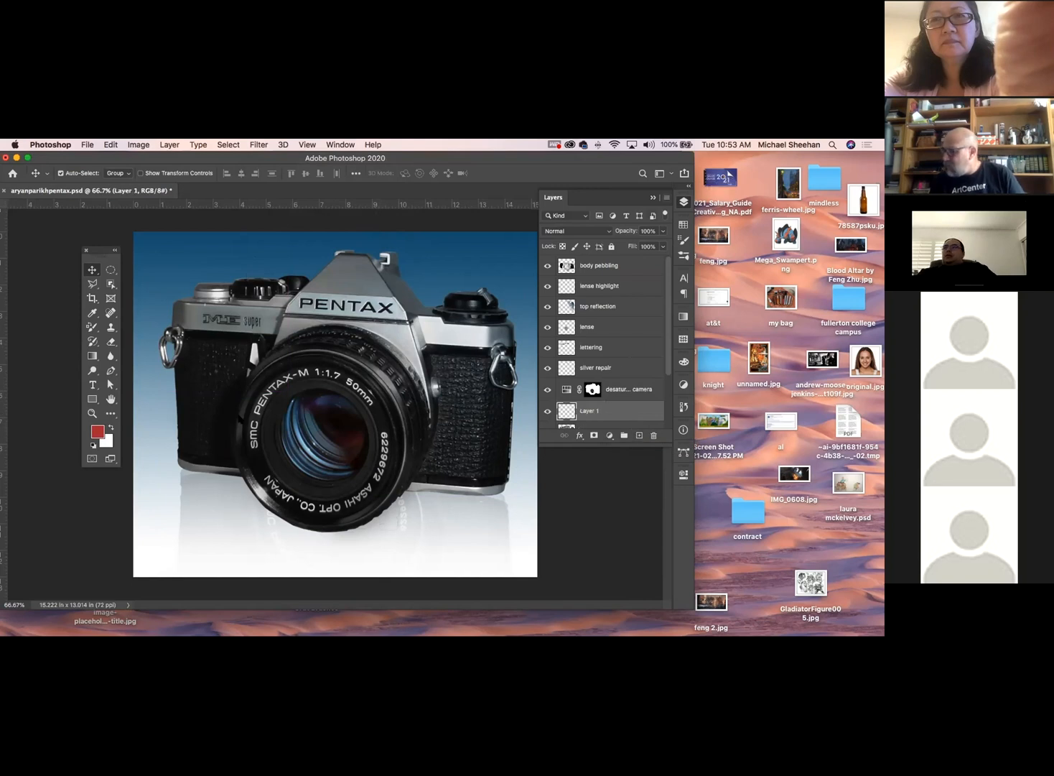
pyautogui.click(93, 445)
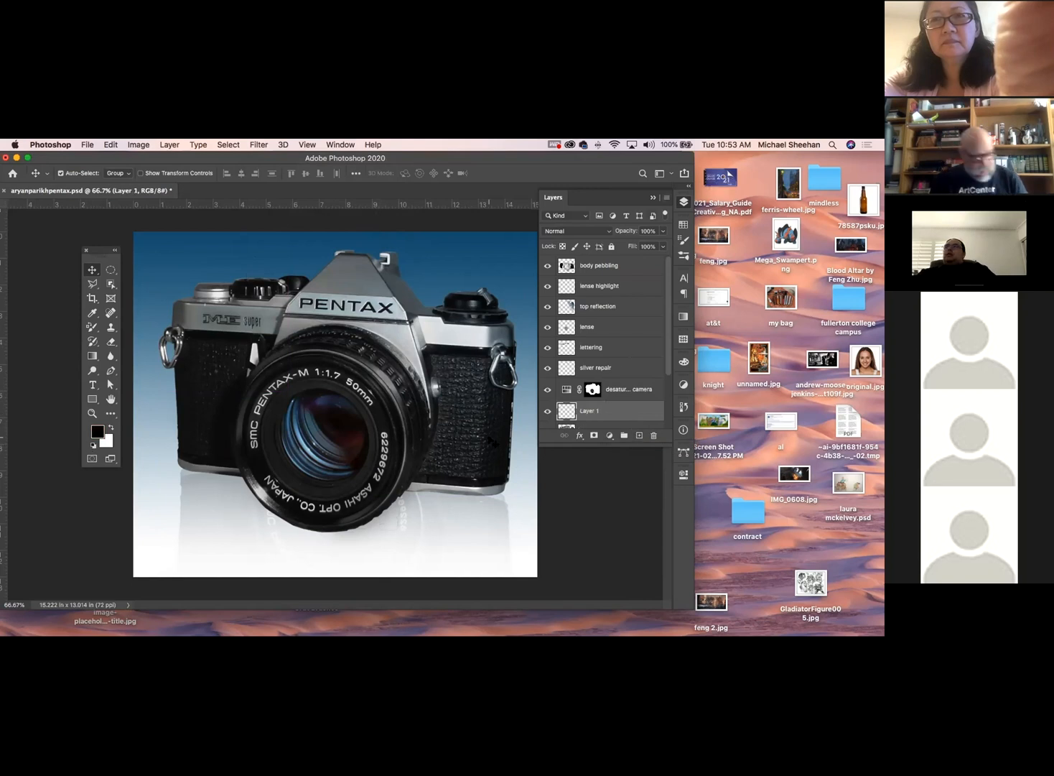
pyautogui.hotkey('alt', 'BackSpace')
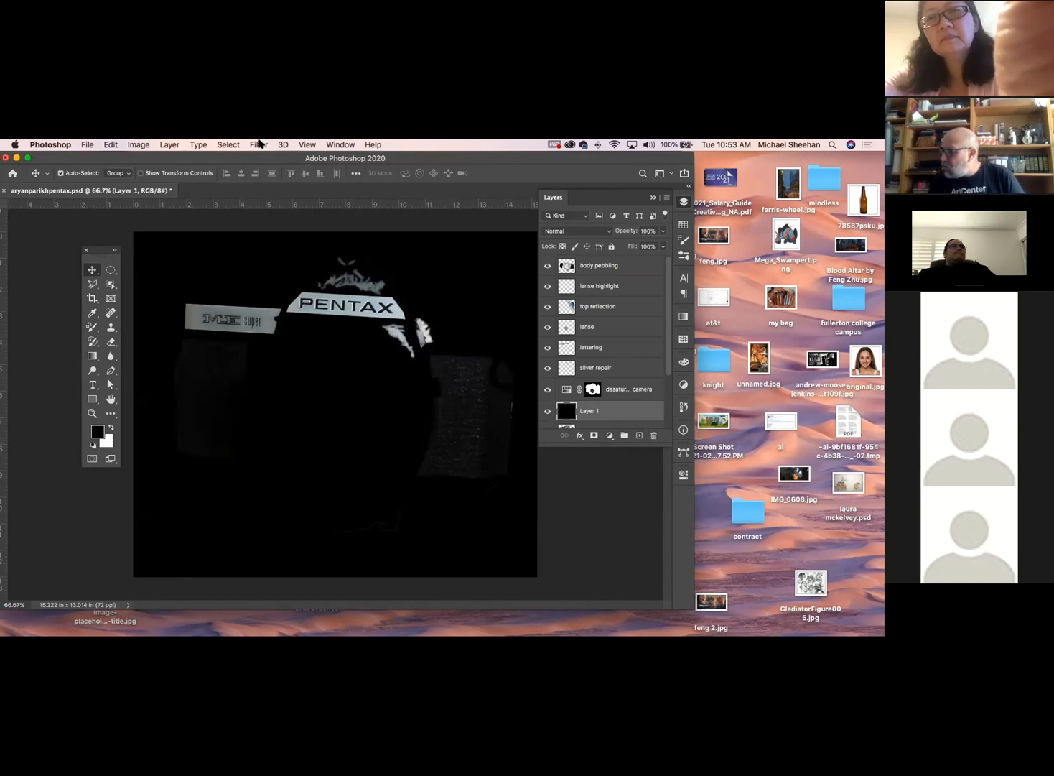
# Step: Render a 50-300mm Zoom lens flare at 23% brightness on the black layer and set its blend mode to Screen
pyautogui.click(259, 144)
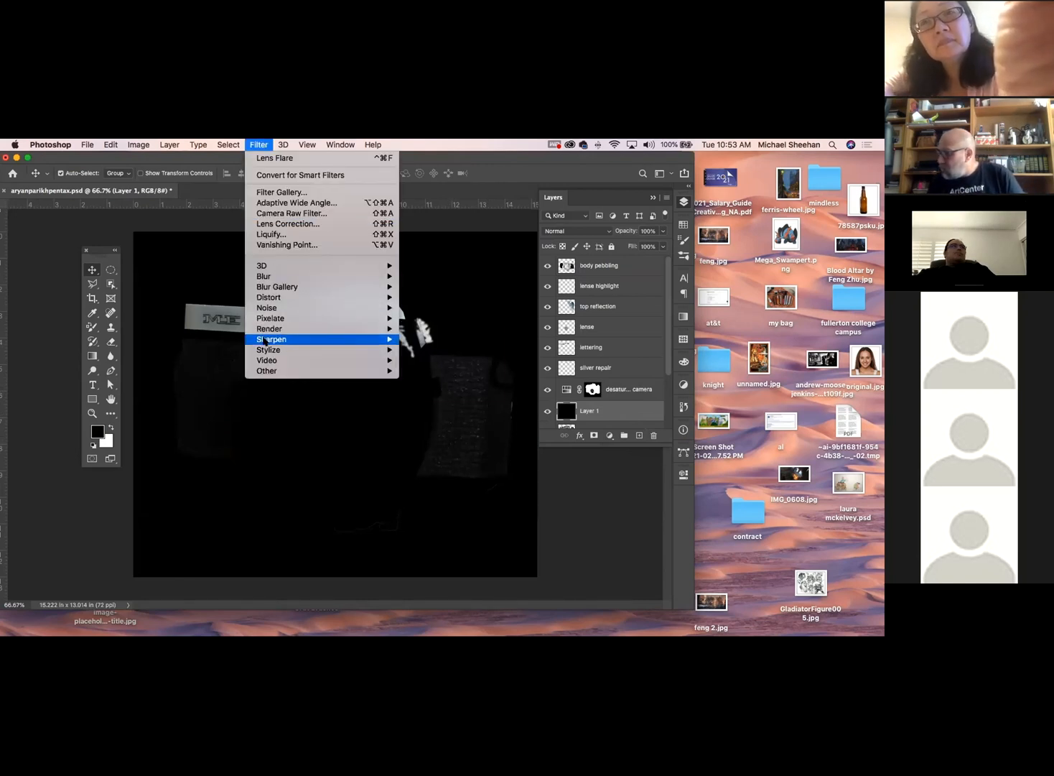
pyautogui.moveTo(311, 332)
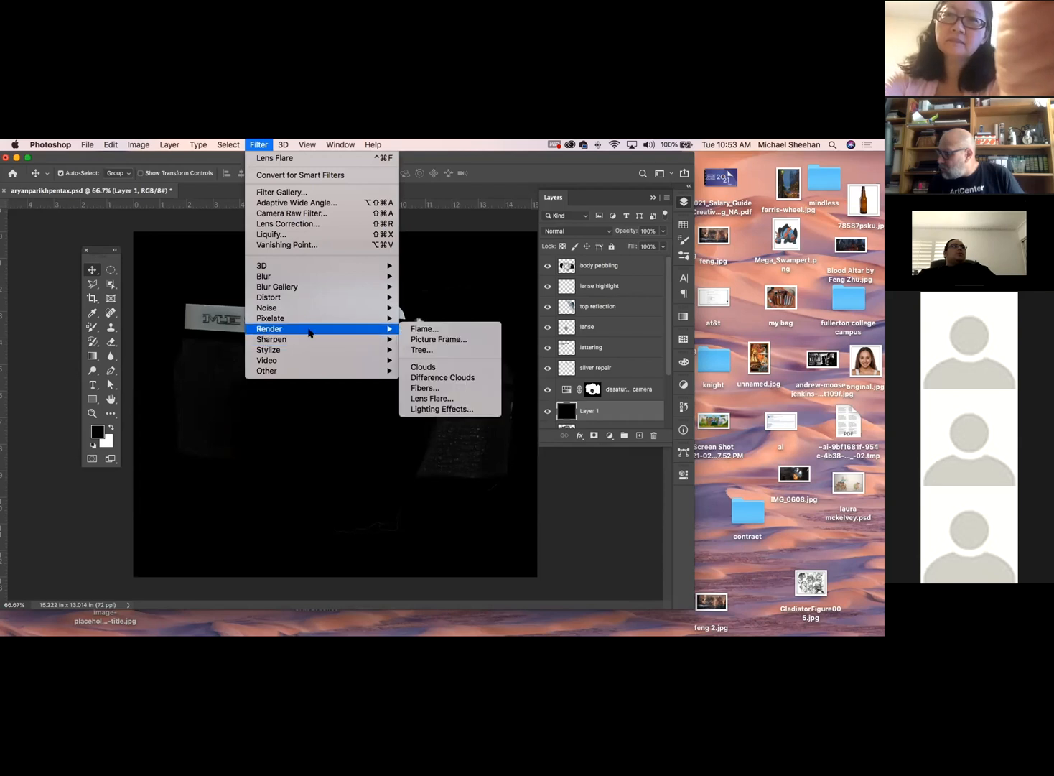
pyautogui.click(423, 398)
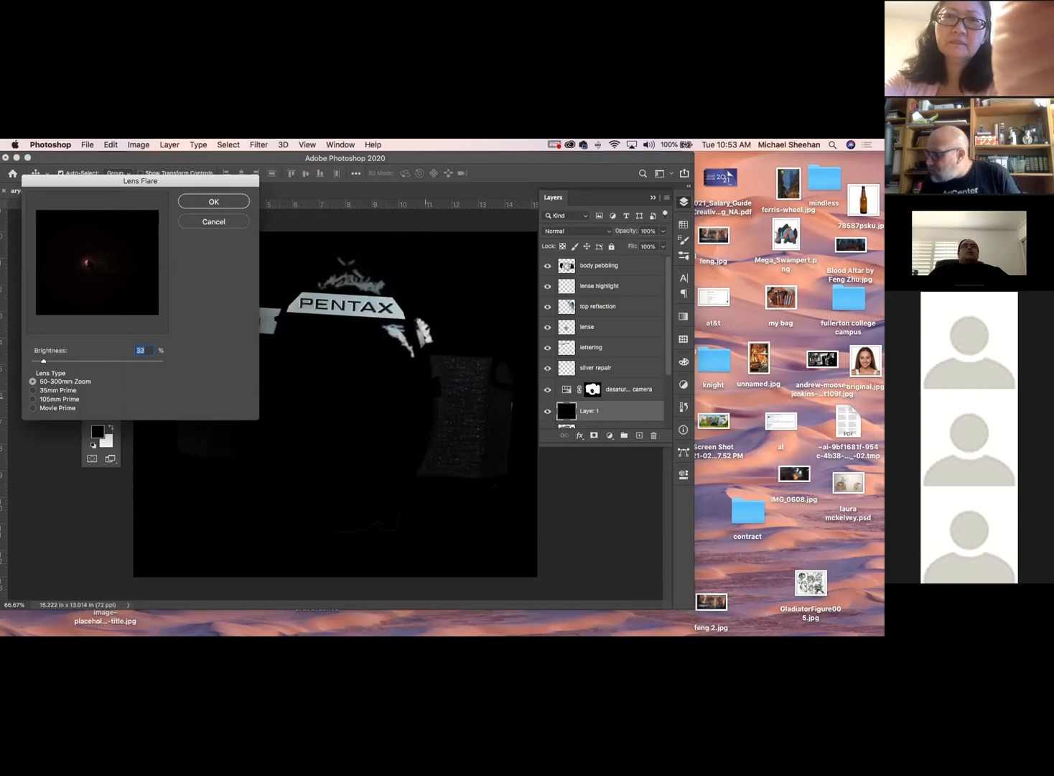
pyautogui.moveTo(43, 361); pyautogui.dragTo(39, 361)
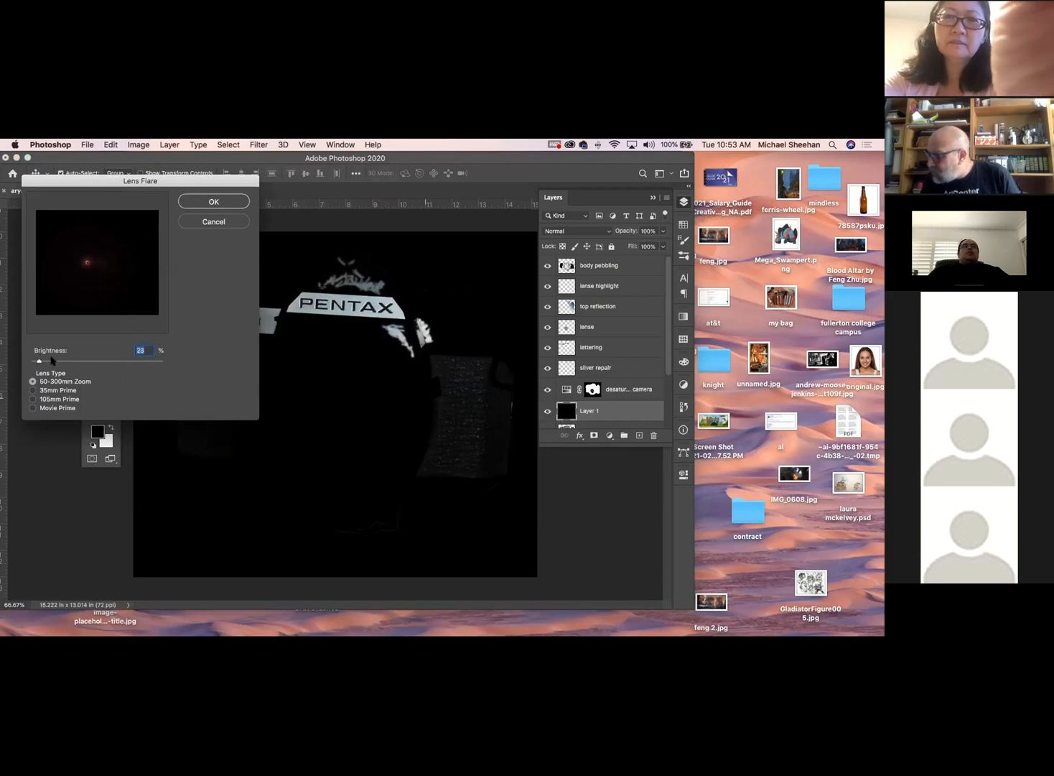
pyautogui.click(208, 202)
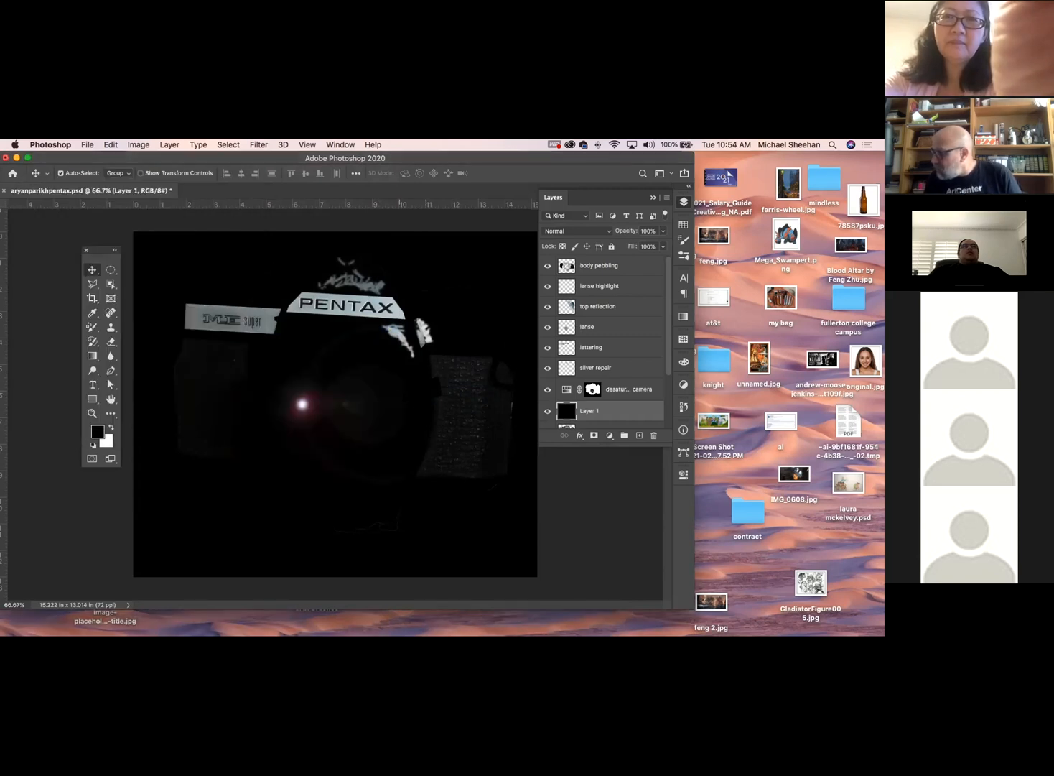
pyautogui.click(582, 231)
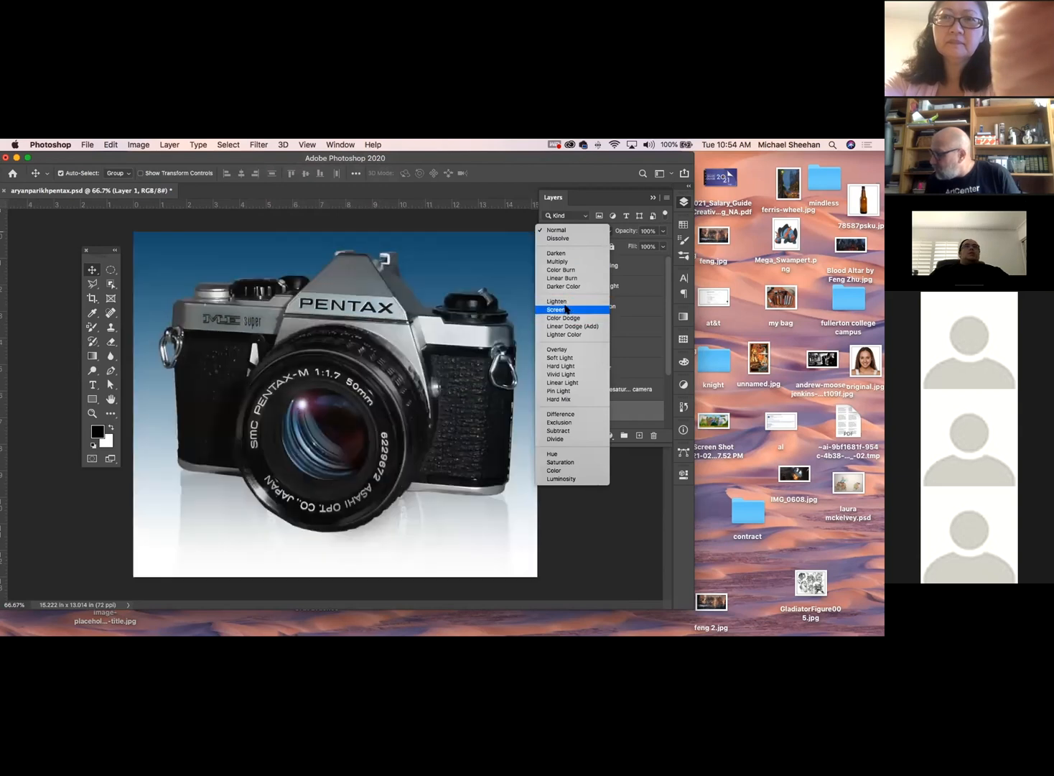
pyautogui.click(567, 308)
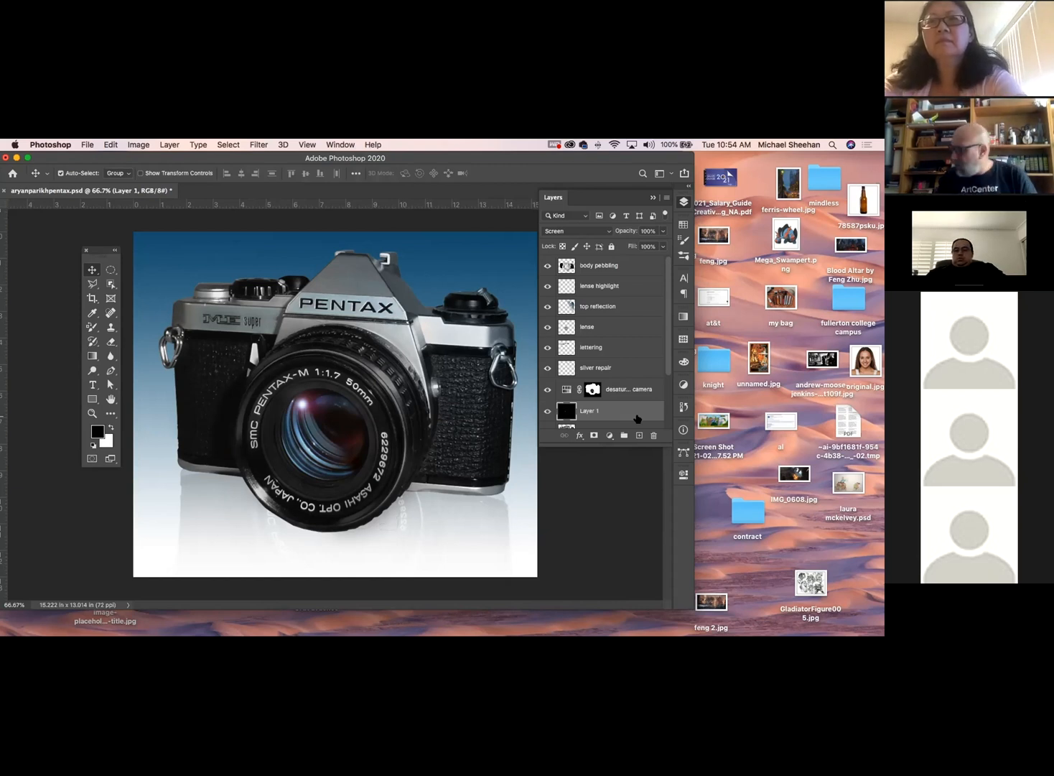
# Step: Move the black flare layer to the top of the layer stack and shift the flare slightly up and left over the lens glass
pyautogui.moveTo(309, 408); pyautogui.dragTo(296, 384)
pyautogui.press('super+z')
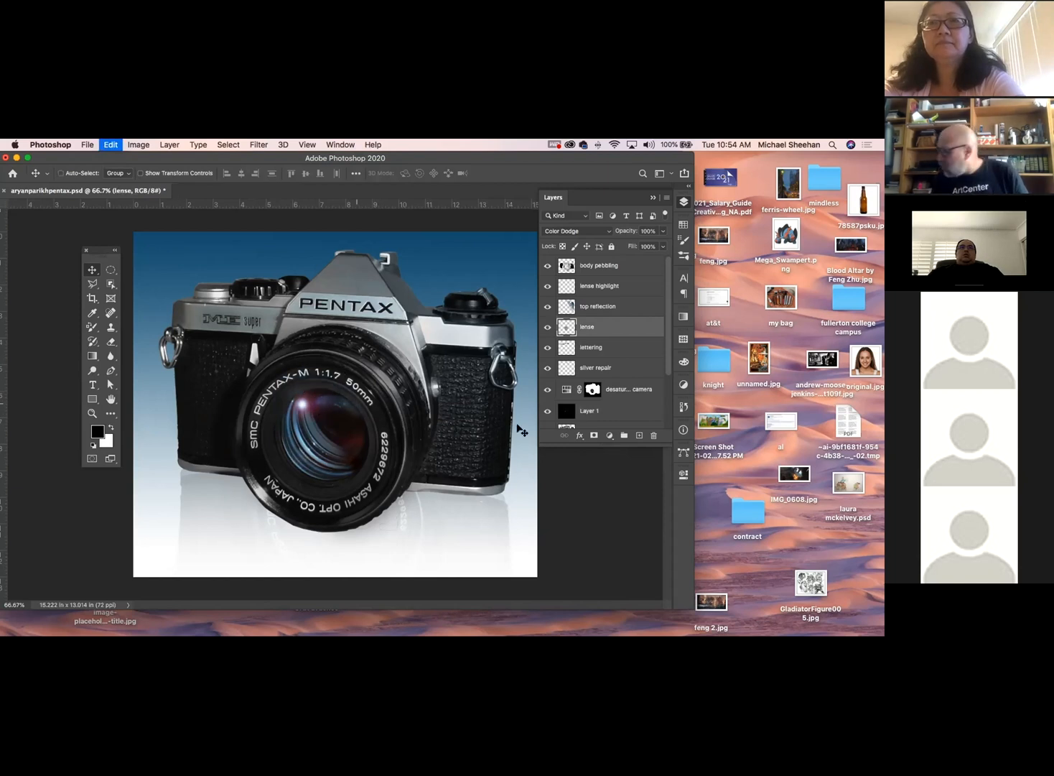
pyautogui.moveTo(627, 412); pyautogui.dragTo(639, 259)
pyautogui.moveTo(304, 413)
pyautogui.mouseDown()
pyautogui.moveTo(302, 399)
pyautogui.moveTo(296, 406)
pyautogui.mouseUp()
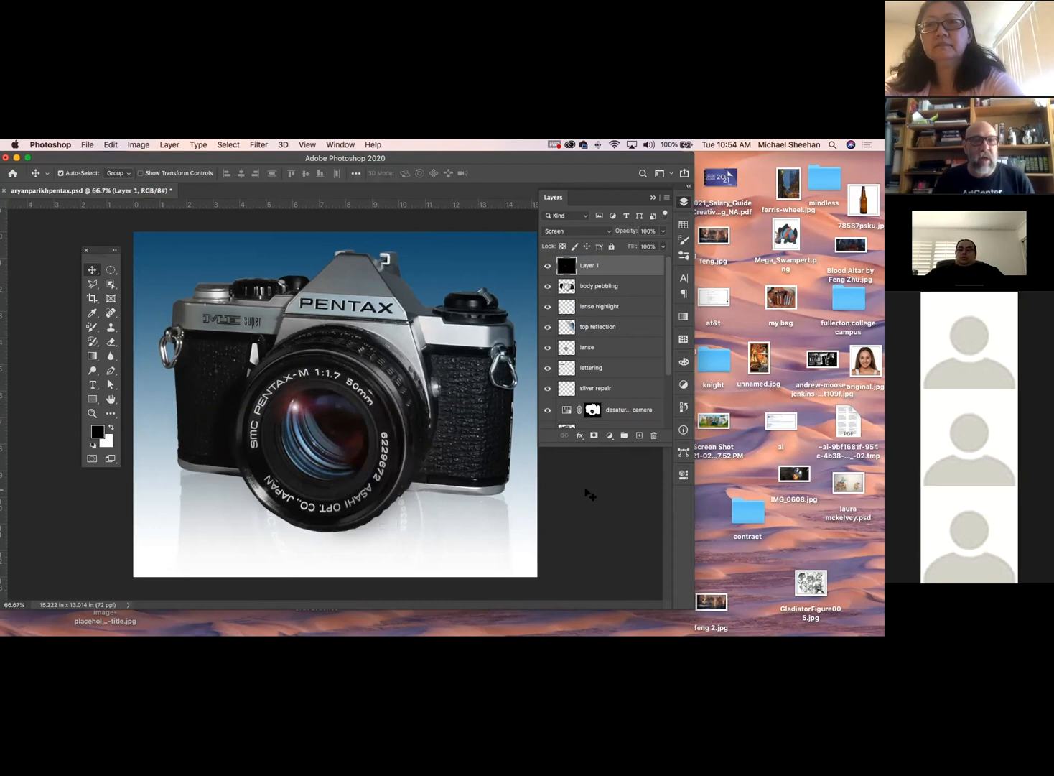
# Step: Deselect all layers and close the blue-gradient camera composite without saving its changes
pyautogui.click(585, 496)
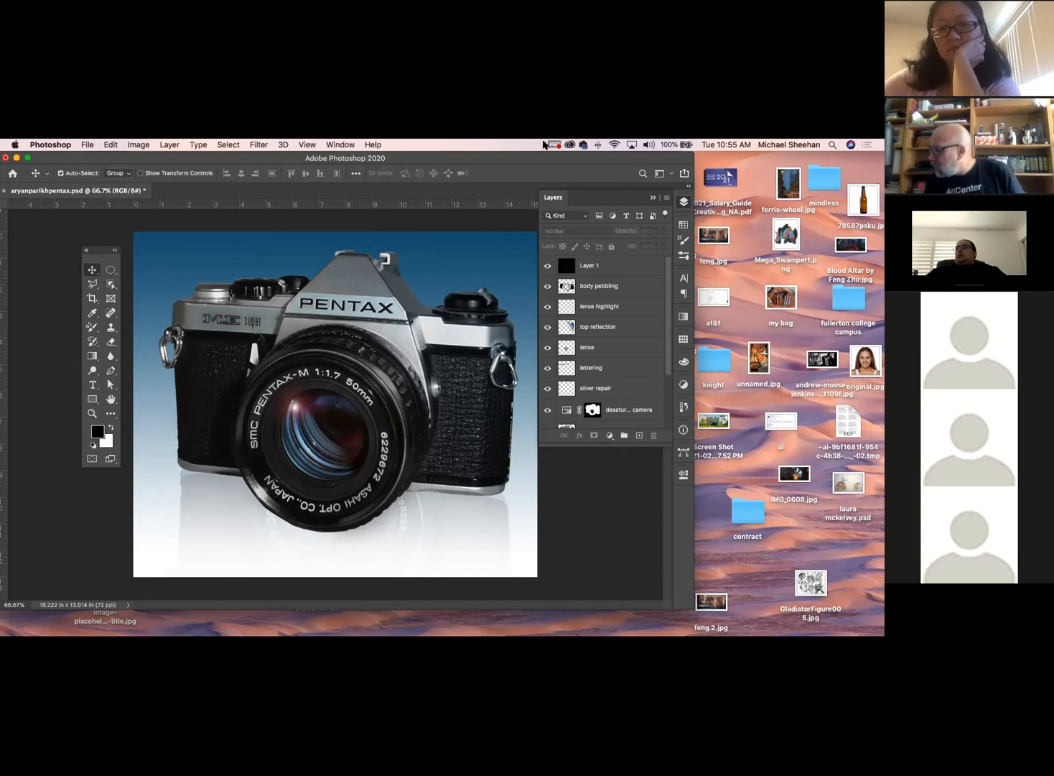
pyautogui.click(5, 190)
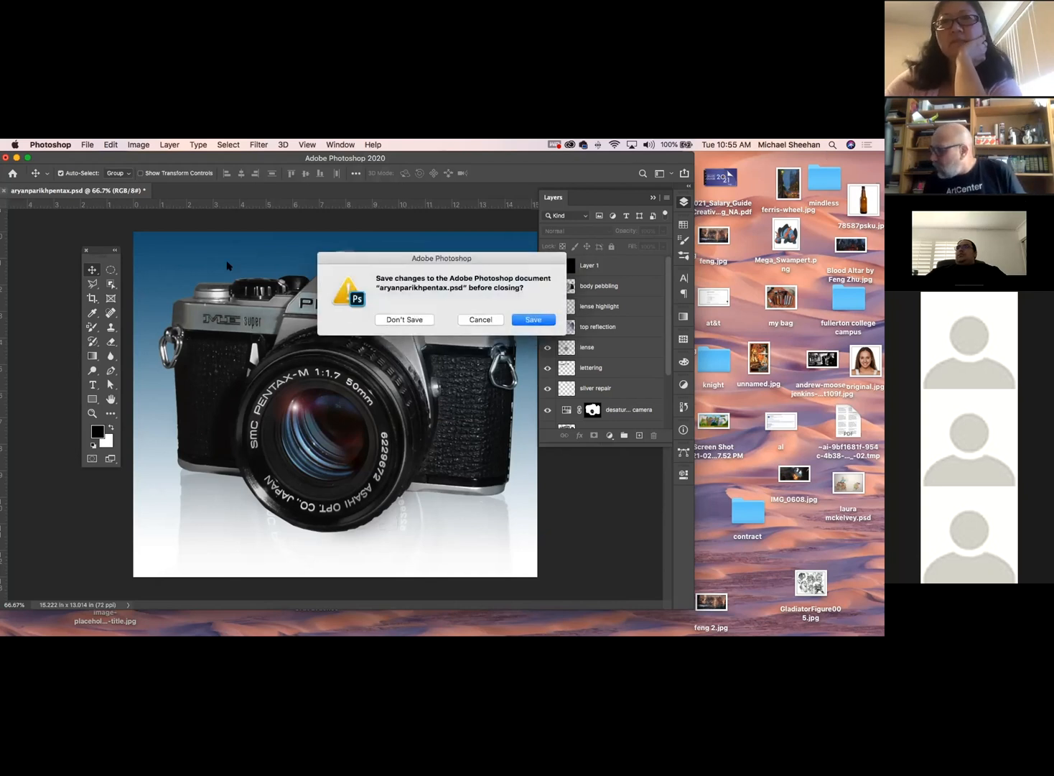
pyautogui.click(407, 318)
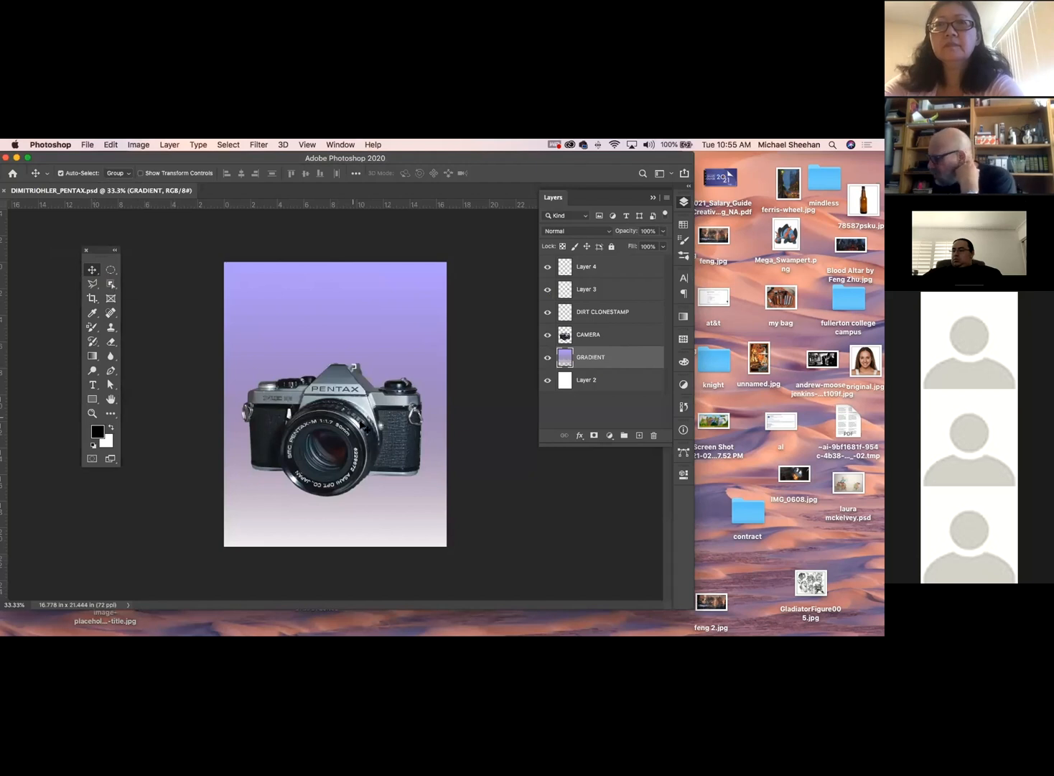
# Step: Enlarge the camera on the purple gradient and compare it with Layer 4 and Layer 3 each hidden and shown
pyautogui.click(96, 414)
pyautogui.moveTo(342, 407); pyautogui.dragTo(377, 438)
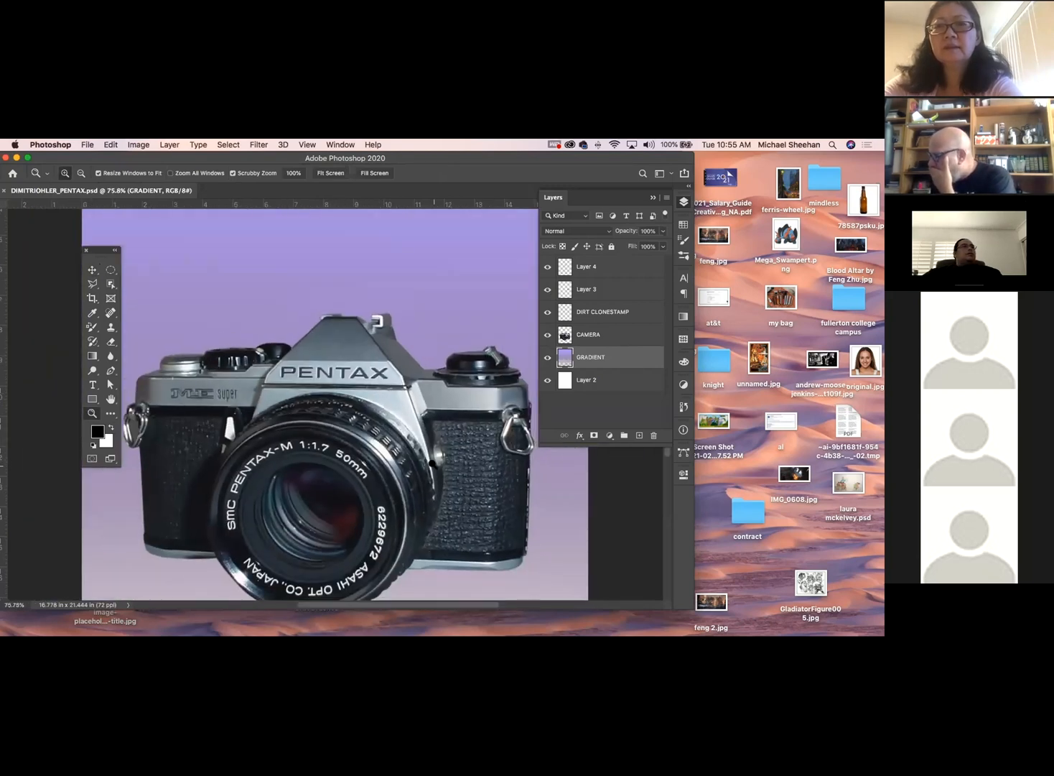
pyautogui.click(547, 266)
pyautogui.click(547, 267)
pyautogui.click(548, 267)
pyautogui.click(547, 267)
pyautogui.click(547, 289)
pyautogui.click(547, 289)
pyautogui.click(548, 289)
pyautogui.click(548, 289)
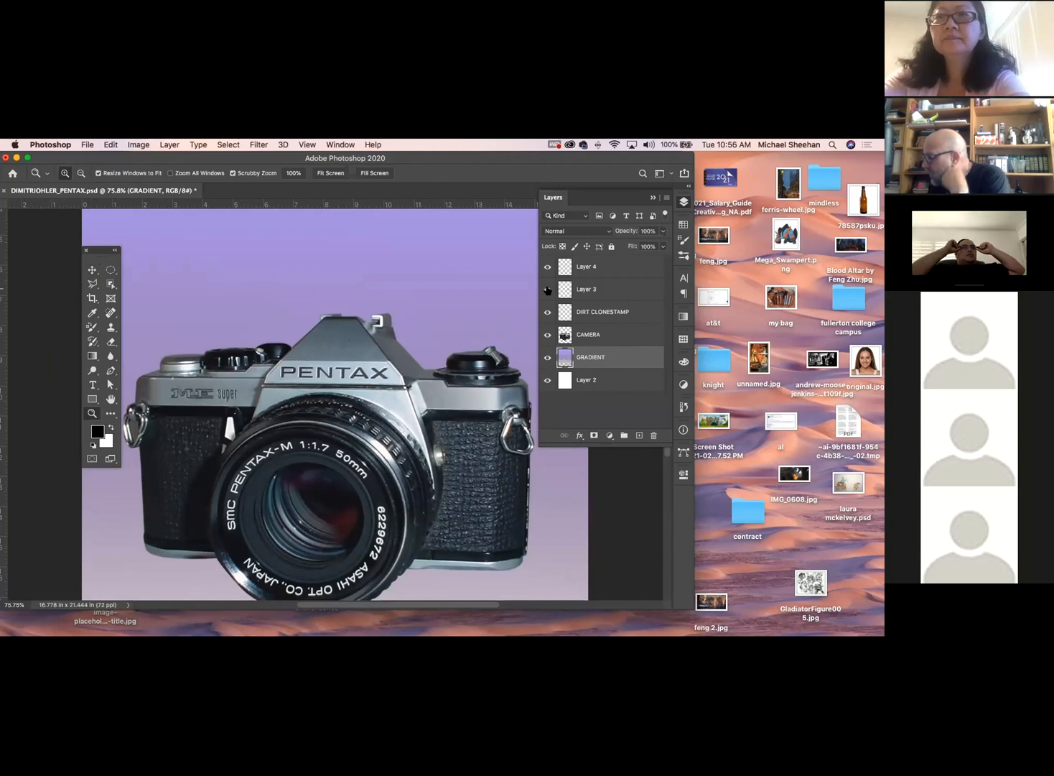
# Step: Examine what the DIRT CLONESTAMP, CAMERA and GRADIENT layers contribute by switching their visibility off and on
pyautogui.click(547, 312)
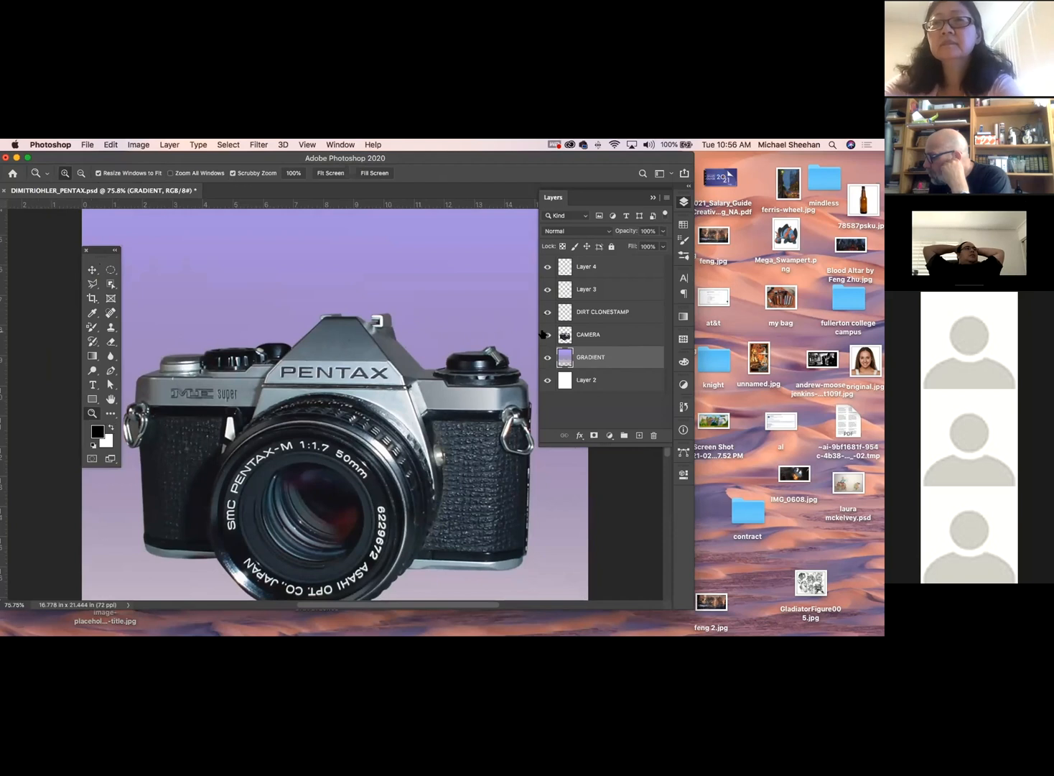
pyautogui.click(547, 334)
pyautogui.click(548, 334)
pyautogui.click(547, 357)
pyautogui.click(547, 357)
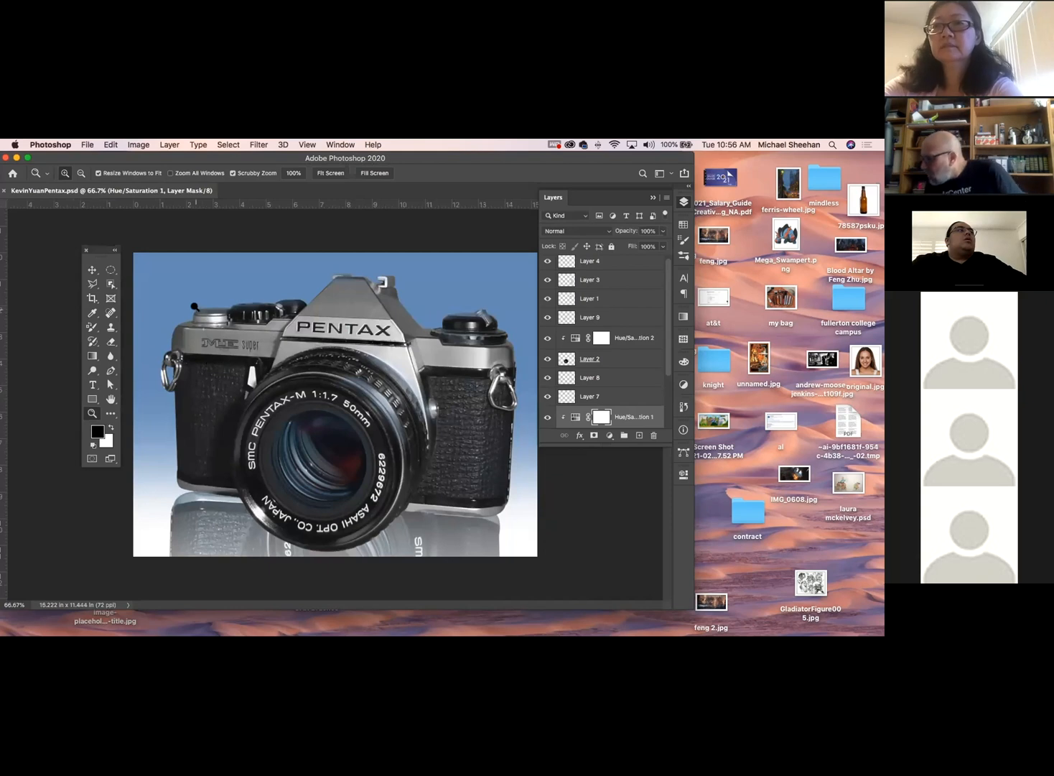
# Step: Auto-select the layers behind the lens ring, camera body and lens glass, try shifting the lens highlight, and undo the move
pyautogui.click(92, 269)
pyautogui.click(327, 359)
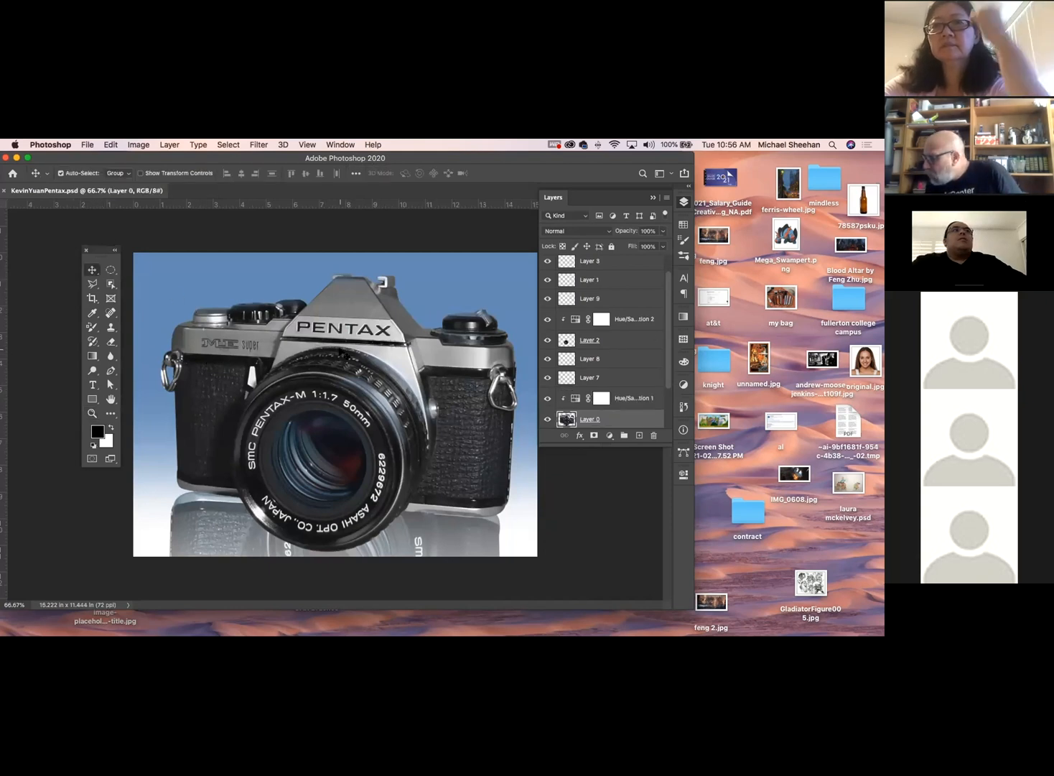
pyautogui.moveTo(345, 351)
pyautogui.mouseDown()
pyautogui.moveTo(343, 340)
pyautogui.moveTo(352, 348)
pyautogui.mouseUp()
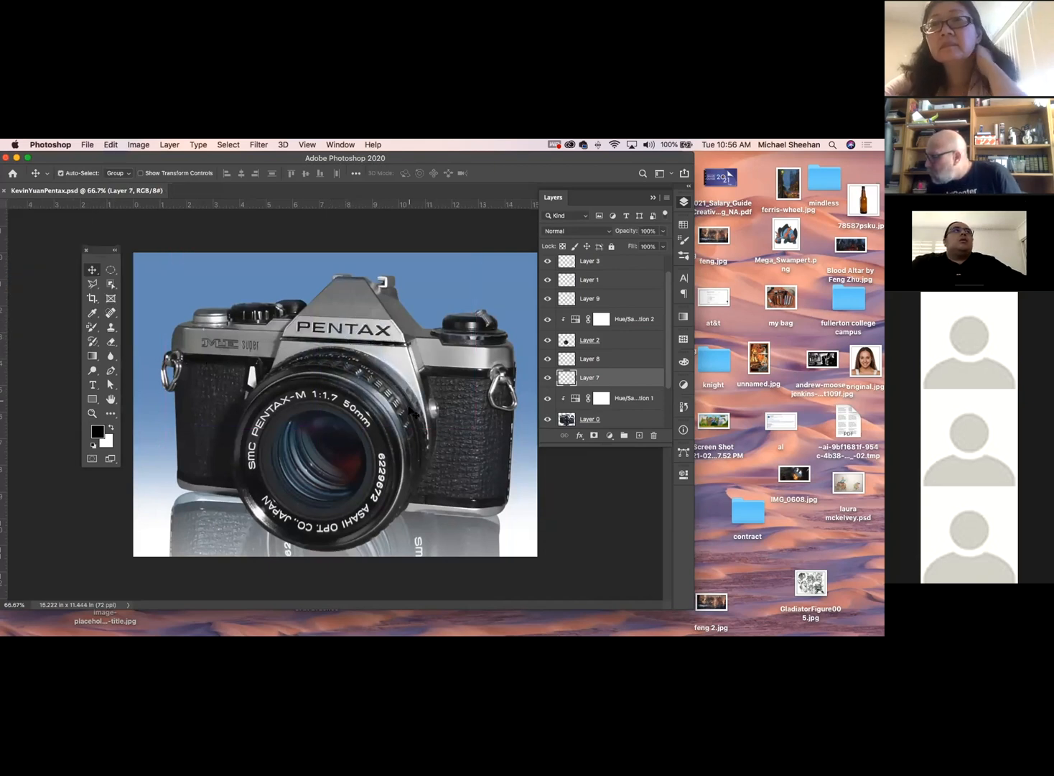
pyautogui.click(479, 419)
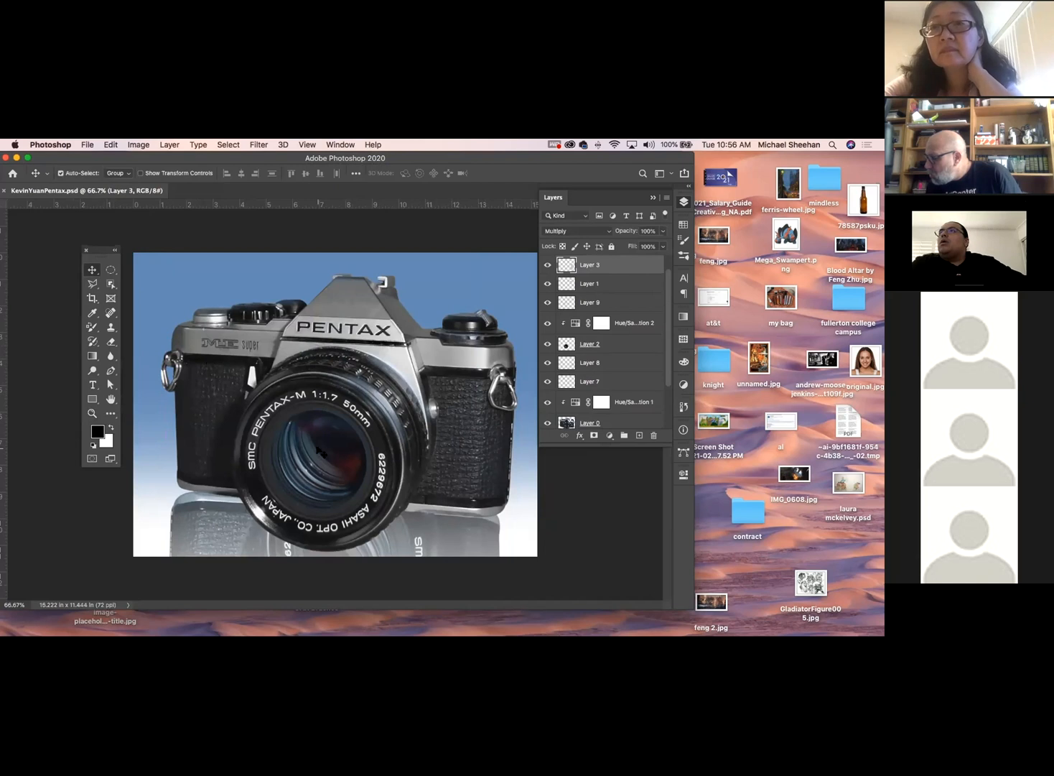
pyautogui.click(308, 424)
pyautogui.moveTo(317, 435); pyautogui.dragTo(309, 408)
pyautogui.press('super+z')
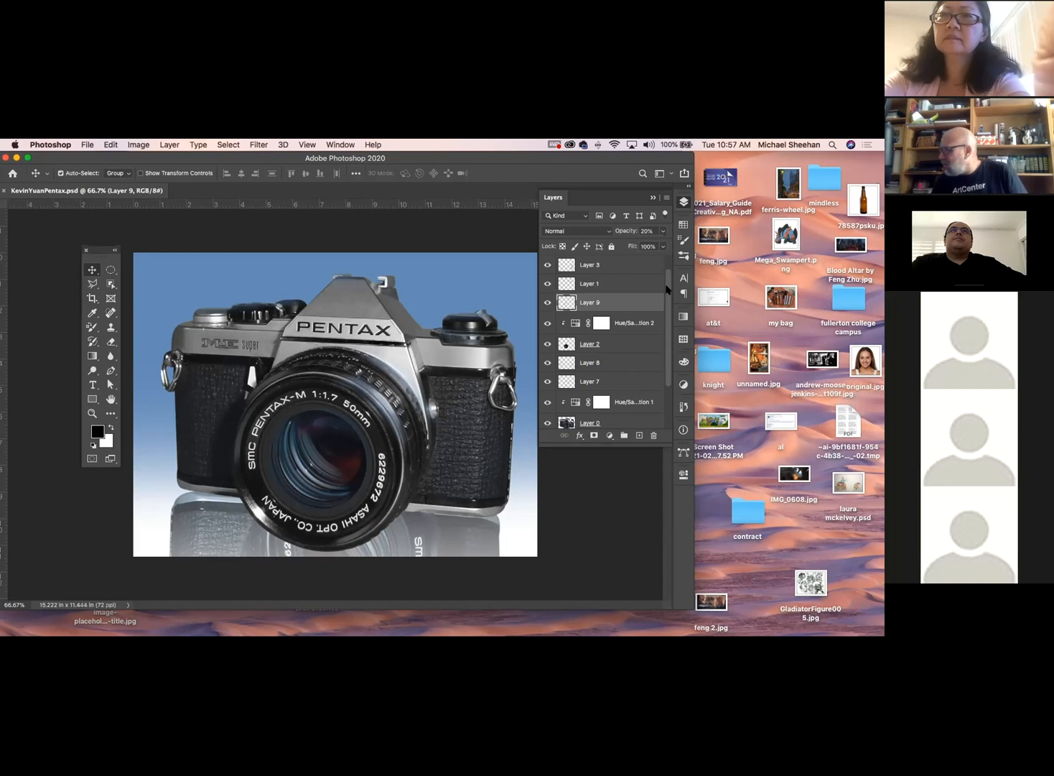
# Step: Select Layer 1 from the silver top plate and compare the camera with that layer hidden and shown
pyautogui.scroll(2, 666, 300)
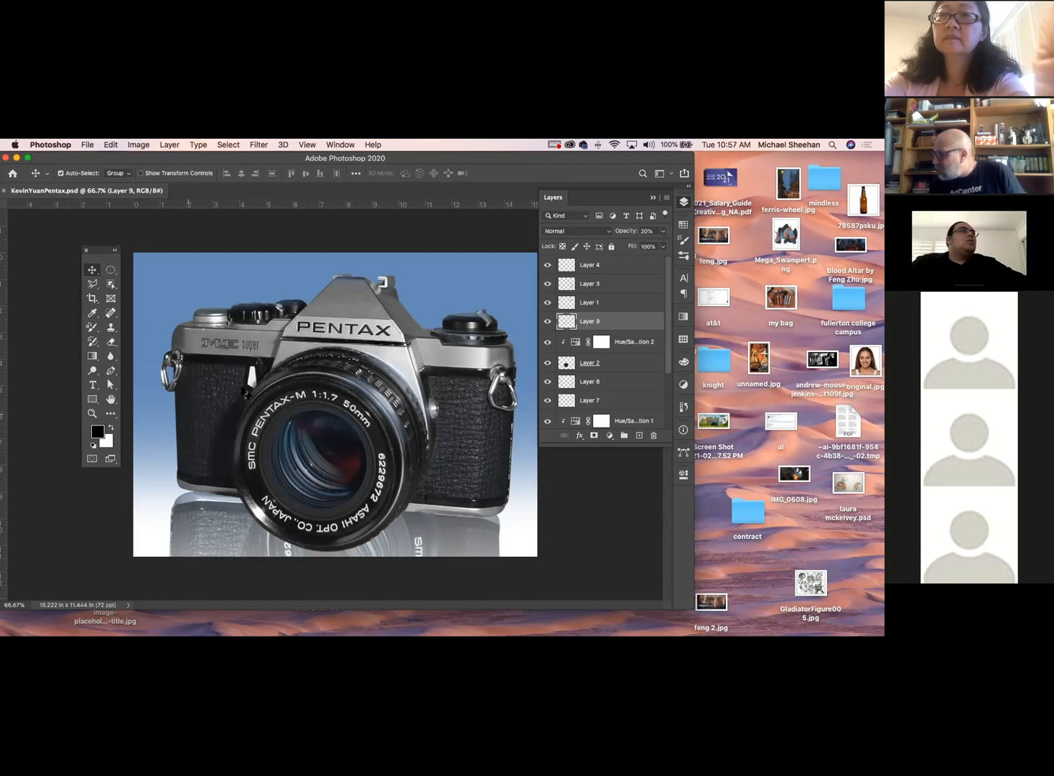
pyautogui.click(432, 354)
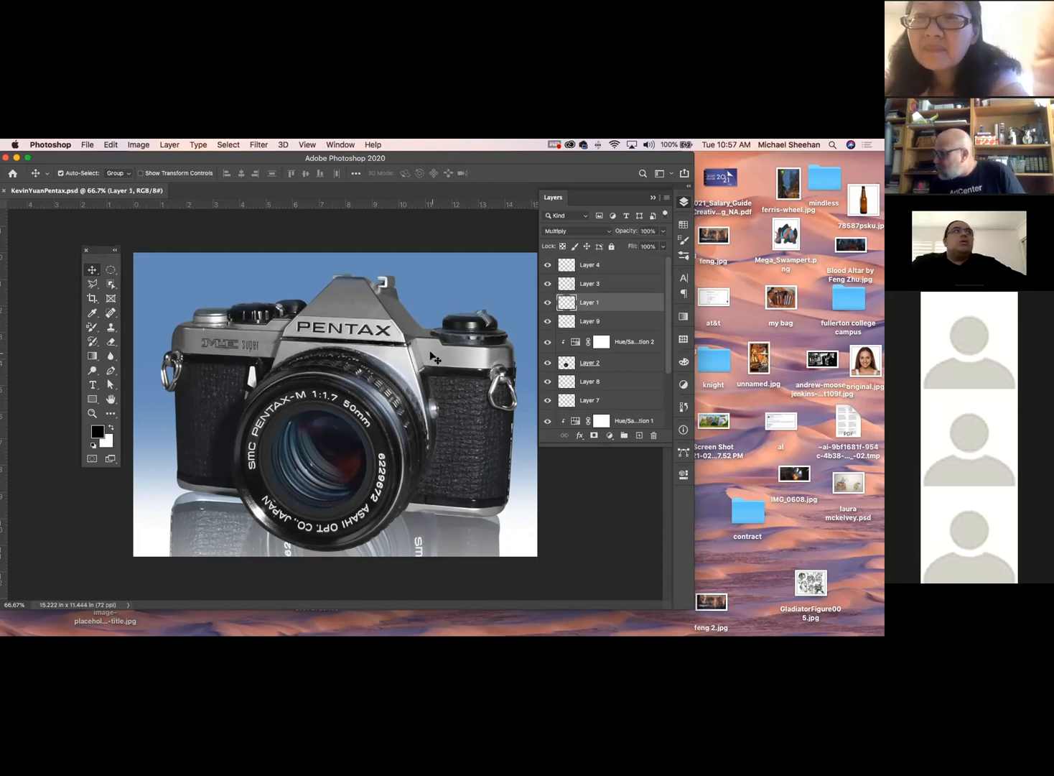
pyautogui.click(547, 302)
pyautogui.click(548, 303)
pyautogui.click(547, 303)
pyautogui.click(547, 302)
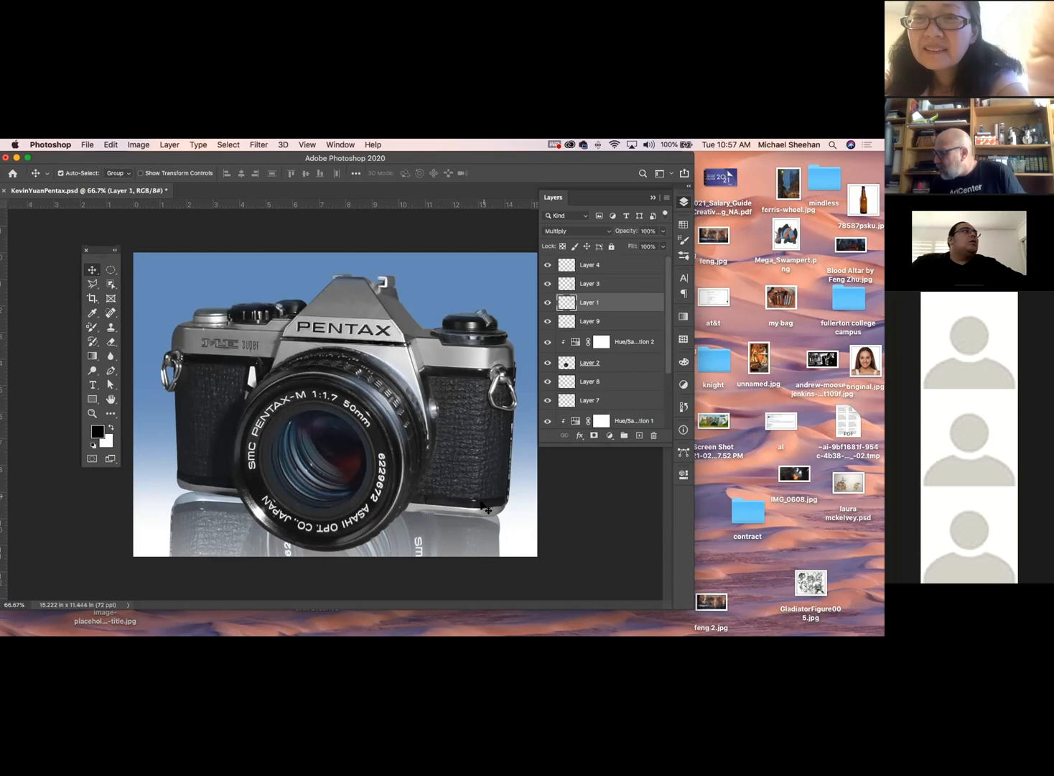
# Step: Compare the camera with Layer 4 hidden and shown, and close the document without saving changes
pyautogui.click(346, 295)
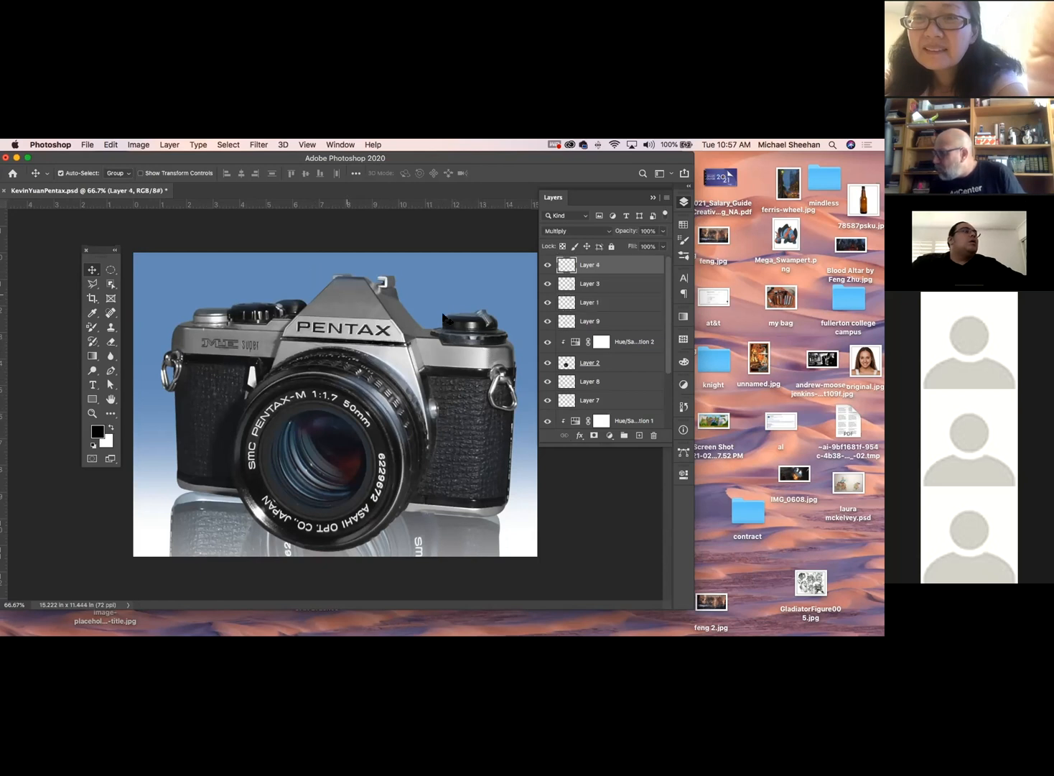
pyautogui.click(547, 265)
pyautogui.click(547, 265)
pyautogui.click(4, 191)
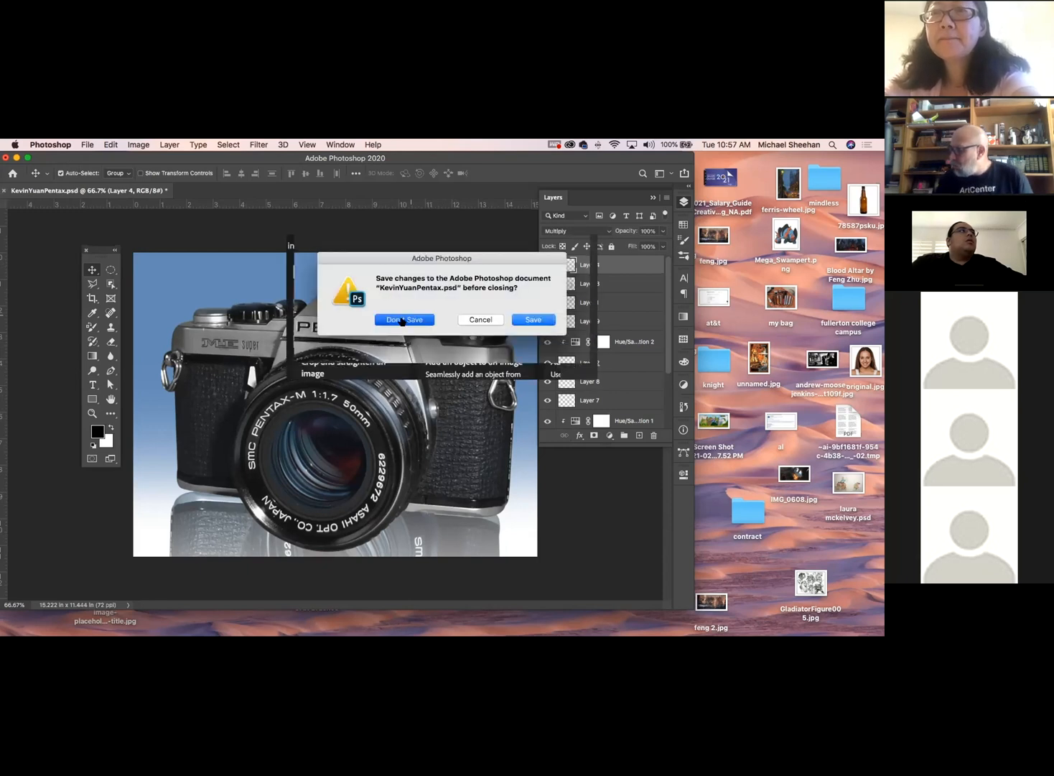
pyautogui.click(402, 319)
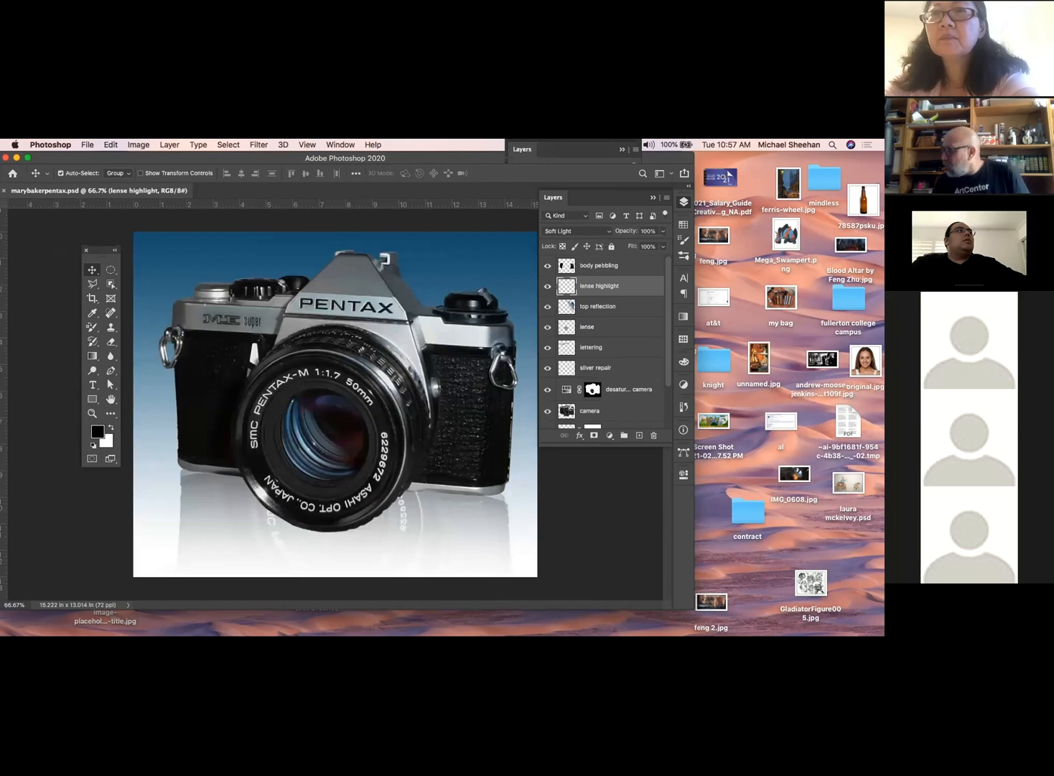
# Step: Examine the body pebbling layer by trying to shift it, undoing the move, and toggling its visibility
pyautogui.click(457, 344)
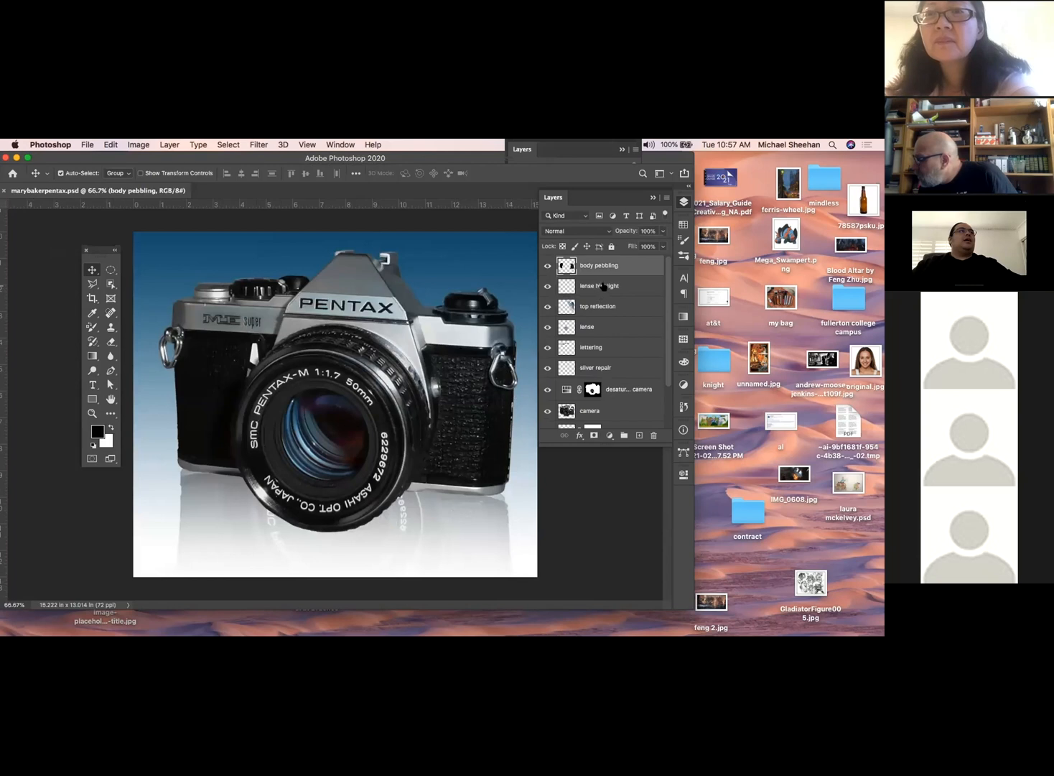
pyautogui.moveTo(219, 368)
pyautogui.mouseDown()
pyautogui.moveTo(251, 402)
pyautogui.moveTo(259, 392)
pyautogui.moveTo(188, 355)
pyautogui.moveTo(224, 394)
pyautogui.mouseUp()
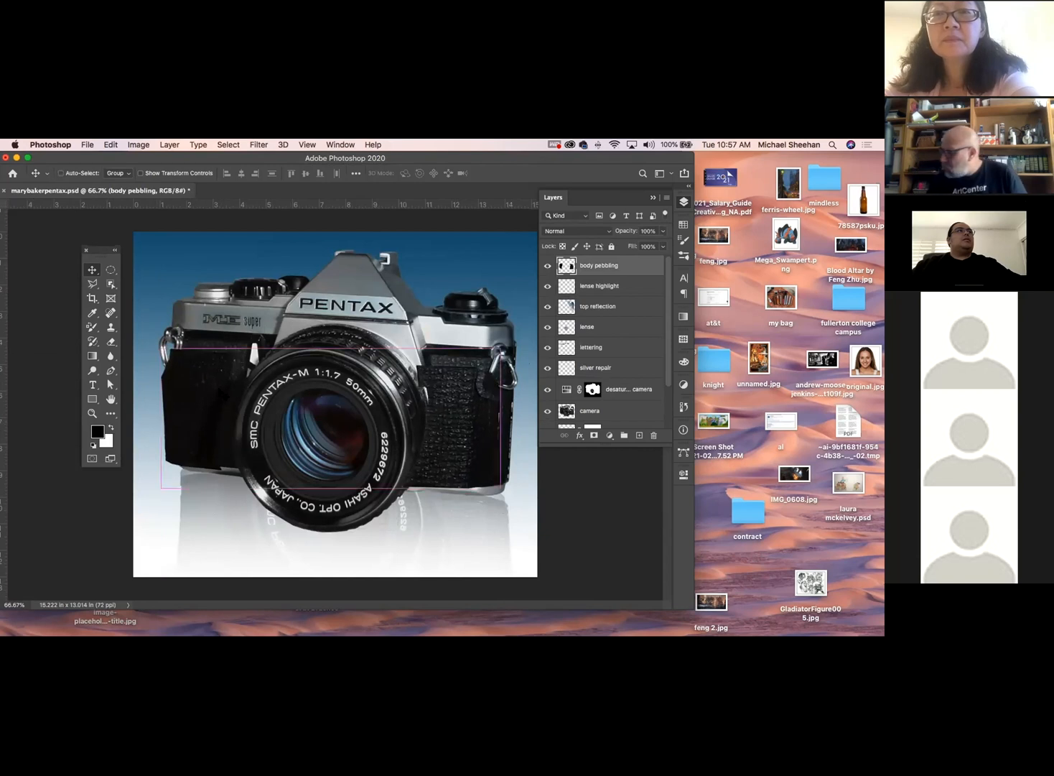
pyautogui.press('super+z')
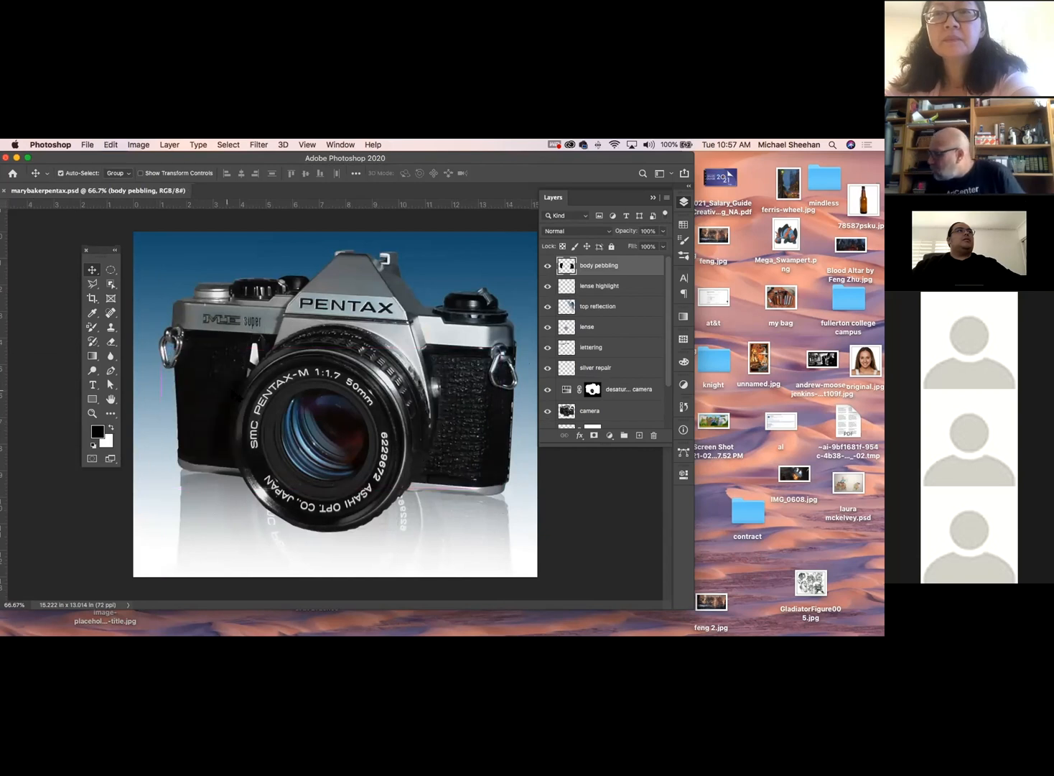
pyautogui.click(547, 267)
pyautogui.click(548, 267)
pyautogui.click(547, 267)
pyautogui.click(547, 267)
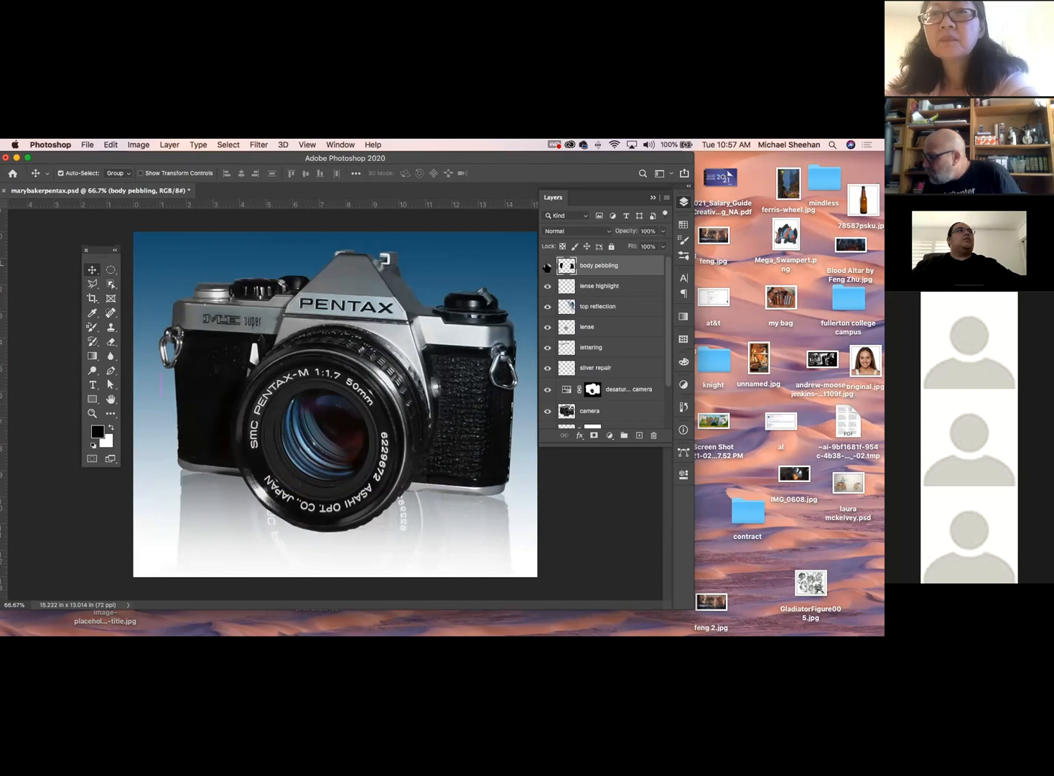
# Step: Lower the body pebbling layer's opacity to 0%
pyautogui.click(664, 232)
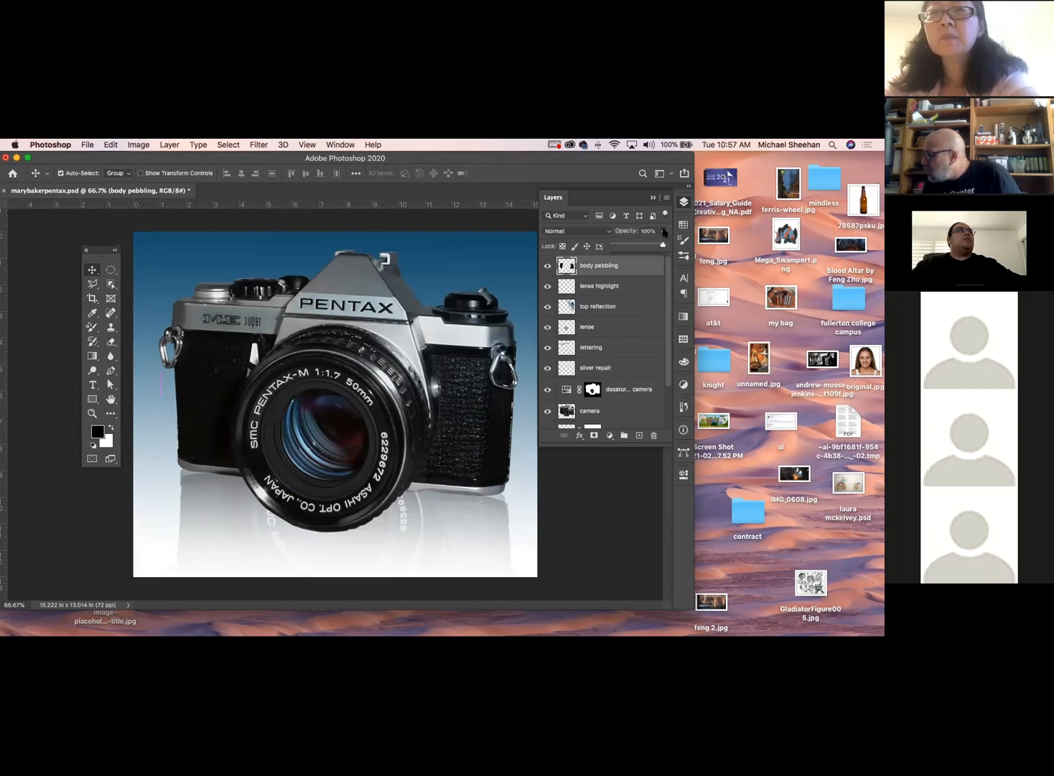
pyautogui.click(663, 231)
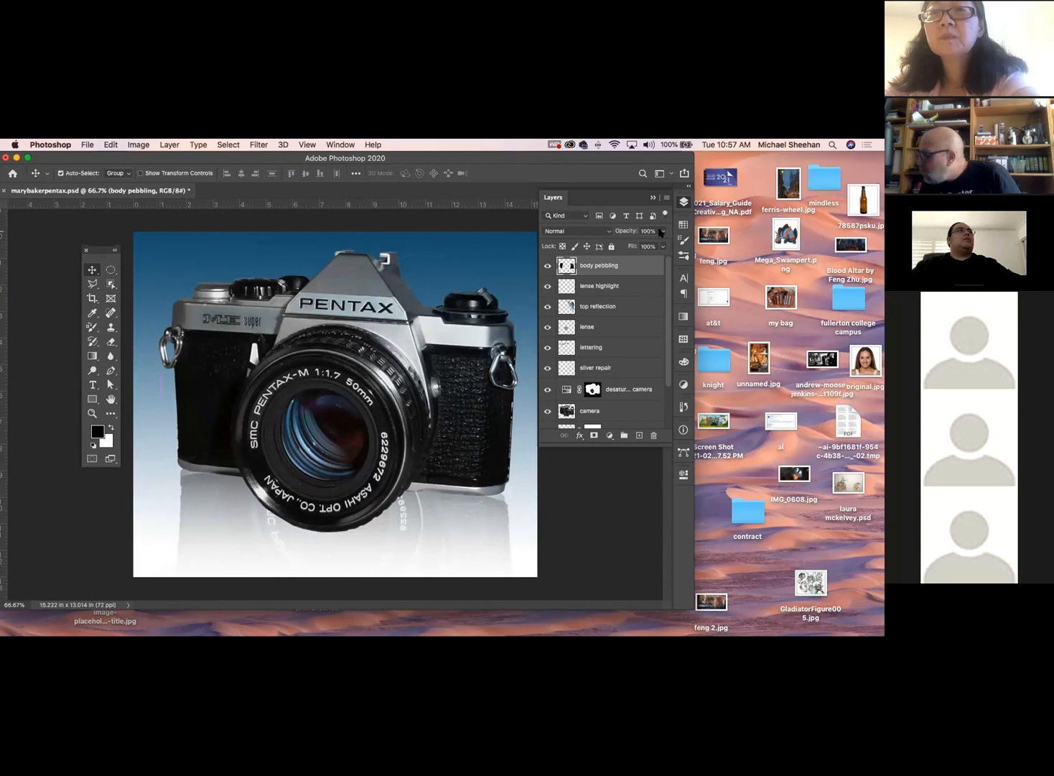
pyautogui.click(662, 231)
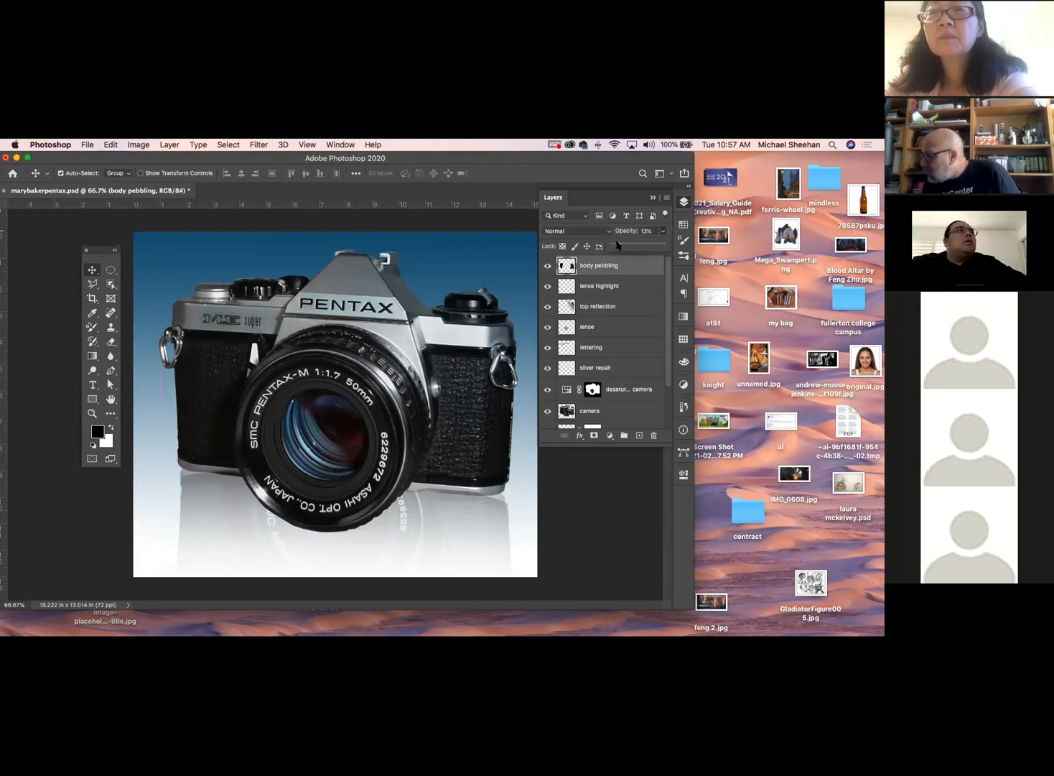
pyautogui.moveTo(619, 245); pyautogui.dragTo(612, 245)
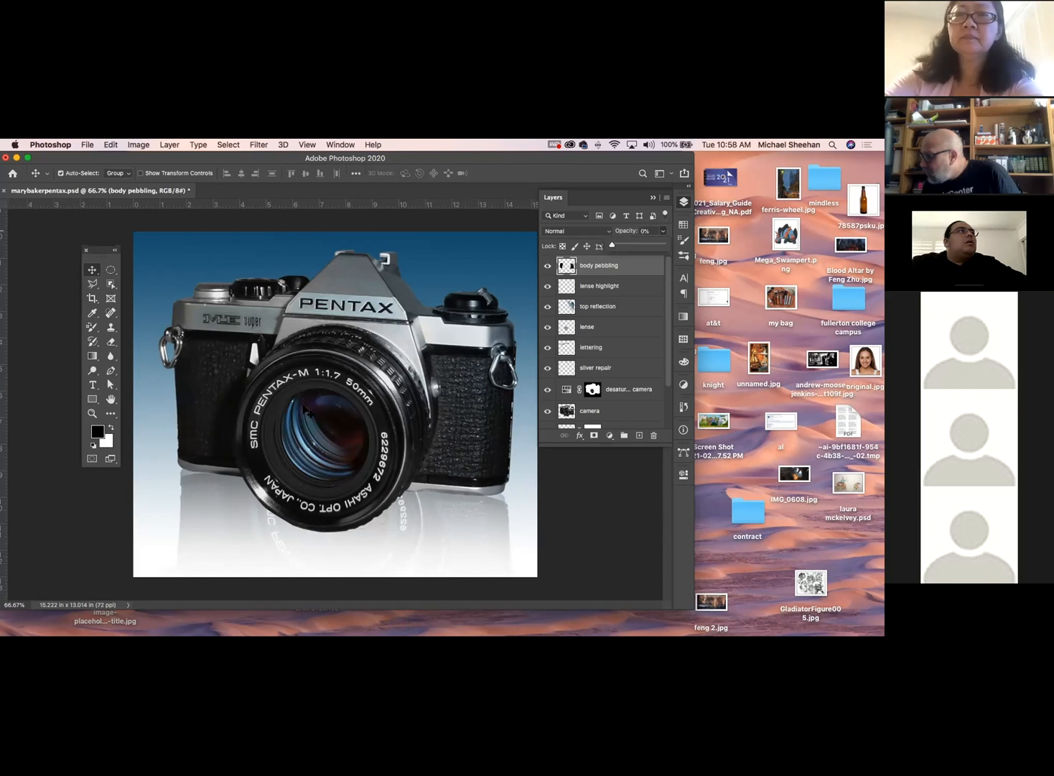
# Step: Select the lense layer and close the document without saving changes
pyautogui.click(611, 327)
pyautogui.click(5, 191)
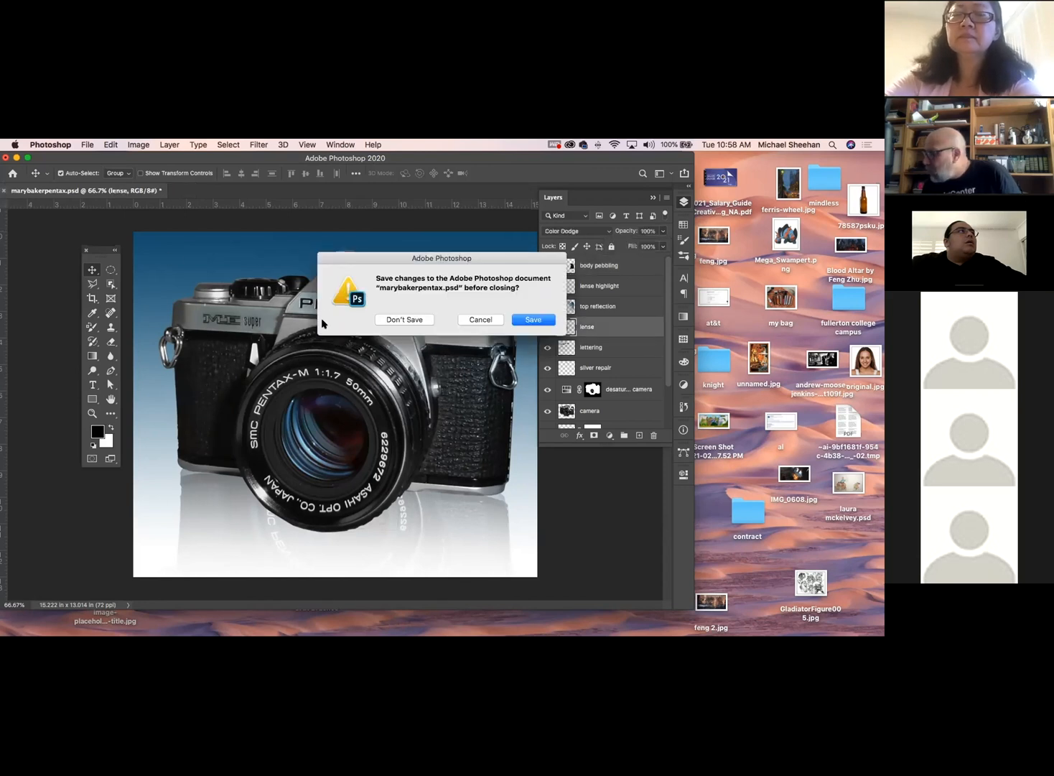
pyautogui.click(406, 318)
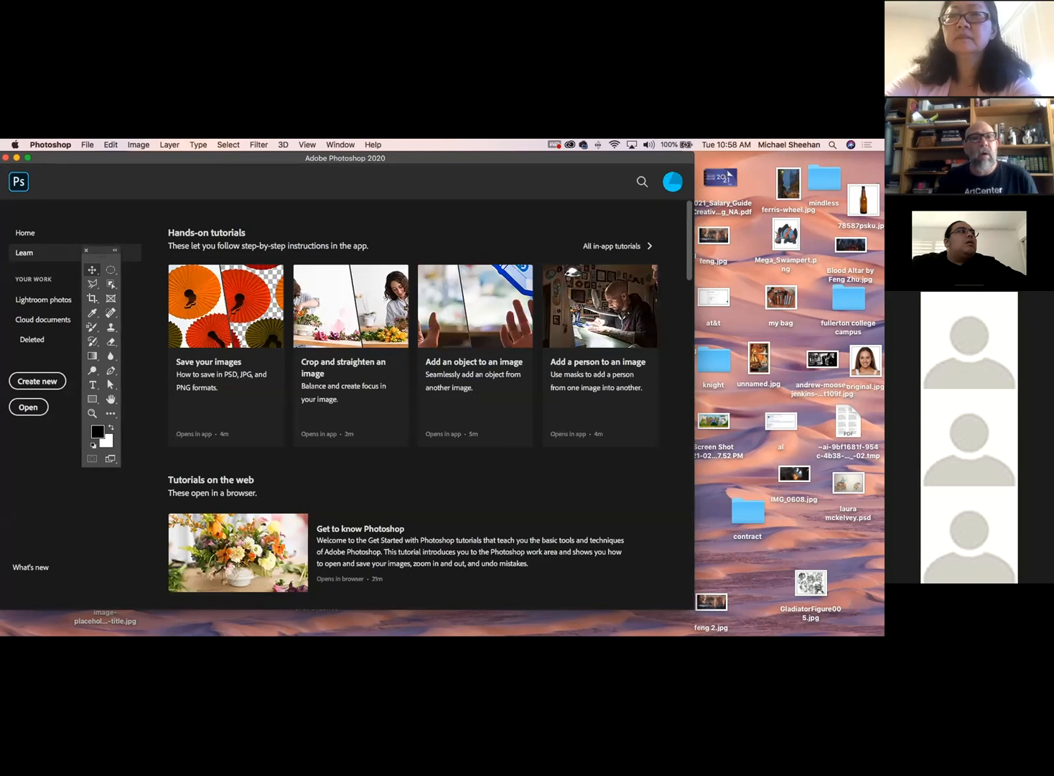
# Step: Bring up the camera composite with the lavender background and compare it with the 32 copy layer hidden and shown
pyautogui.press('super+Tab')
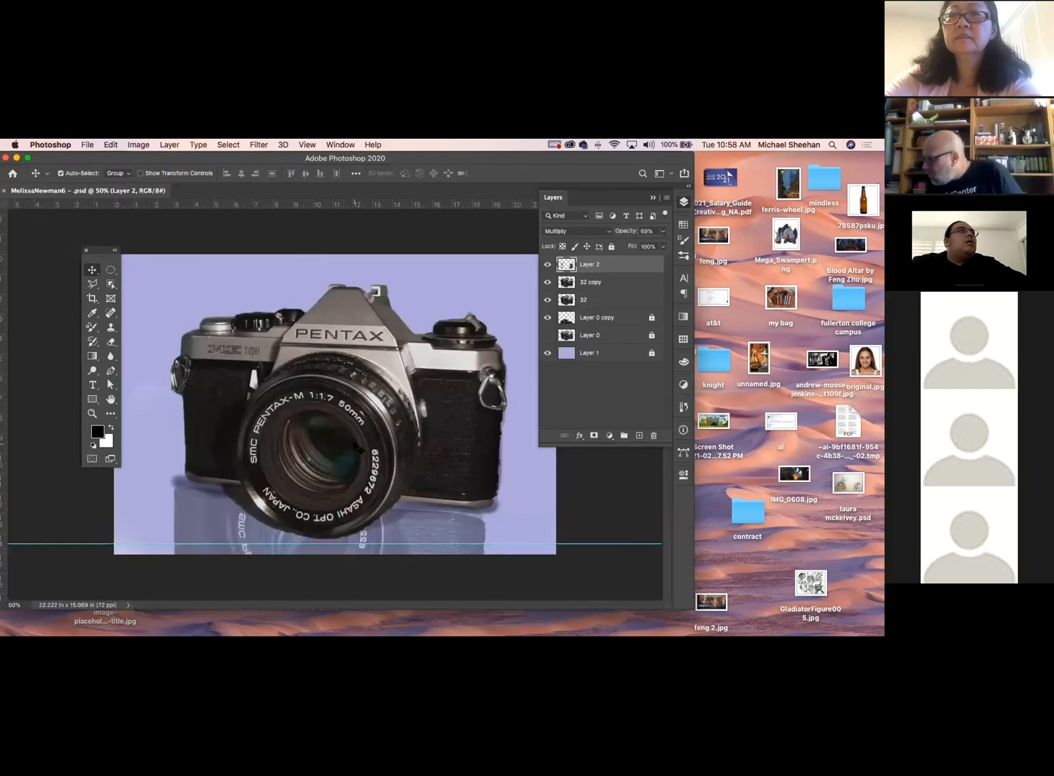
pyautogui.click(354, 448)
pyautogui.click(547, 283)
pyautogui.click(547, 282)
pyautogui.click(548, 283)
pyautogui.click(548, 282)
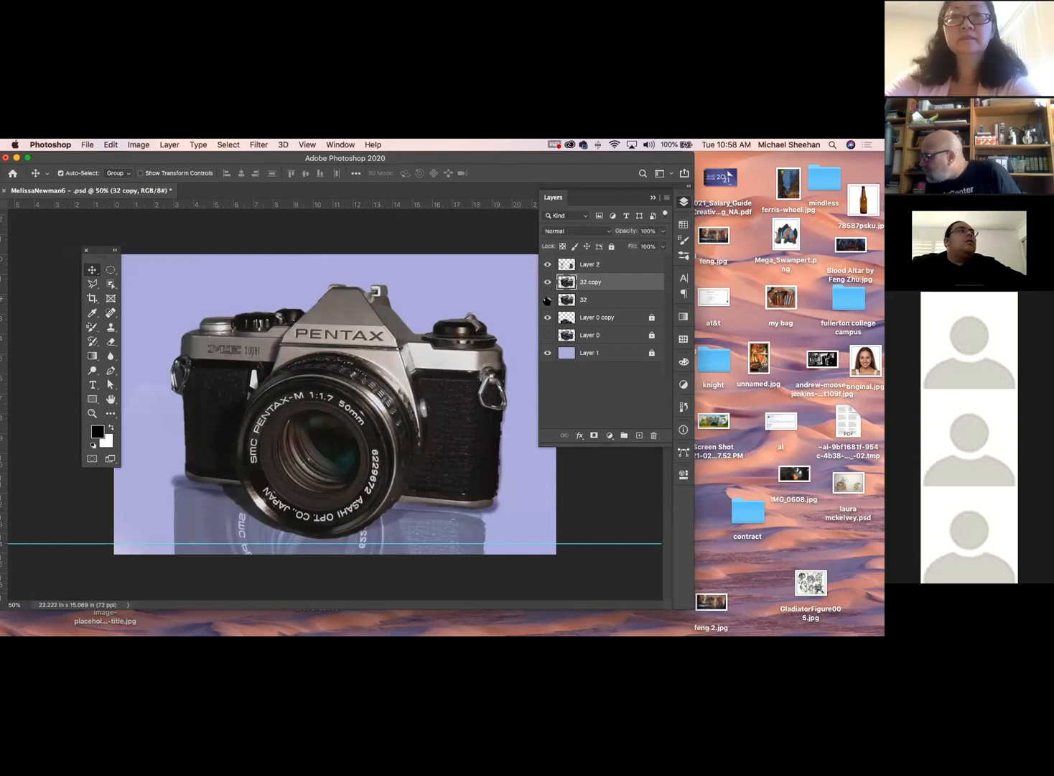
# Step: Toggle the visibility of Layer 0 copy, try shifting the 32 copy camera layer, and undo the move
pyautogui.click(547, 318)
pyautogui.click(547, 318)
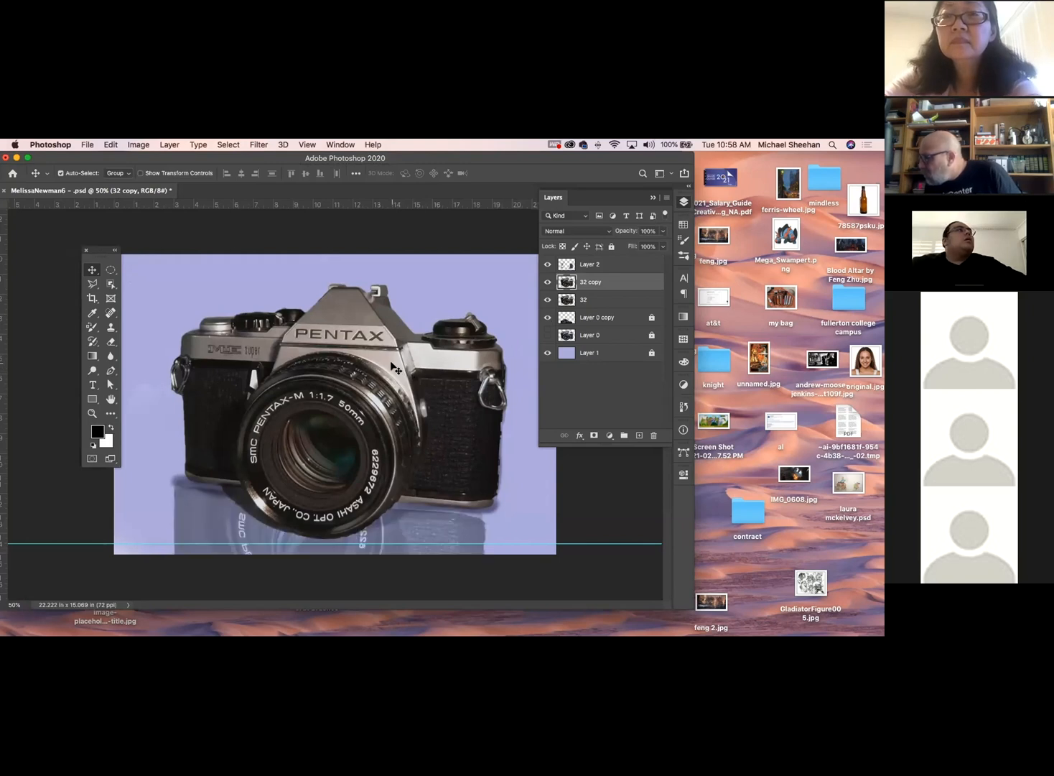
pyautogui.moveTo(396, 363); pyautogui.dragTo(424, 375)
pyautogui.press('super+z')
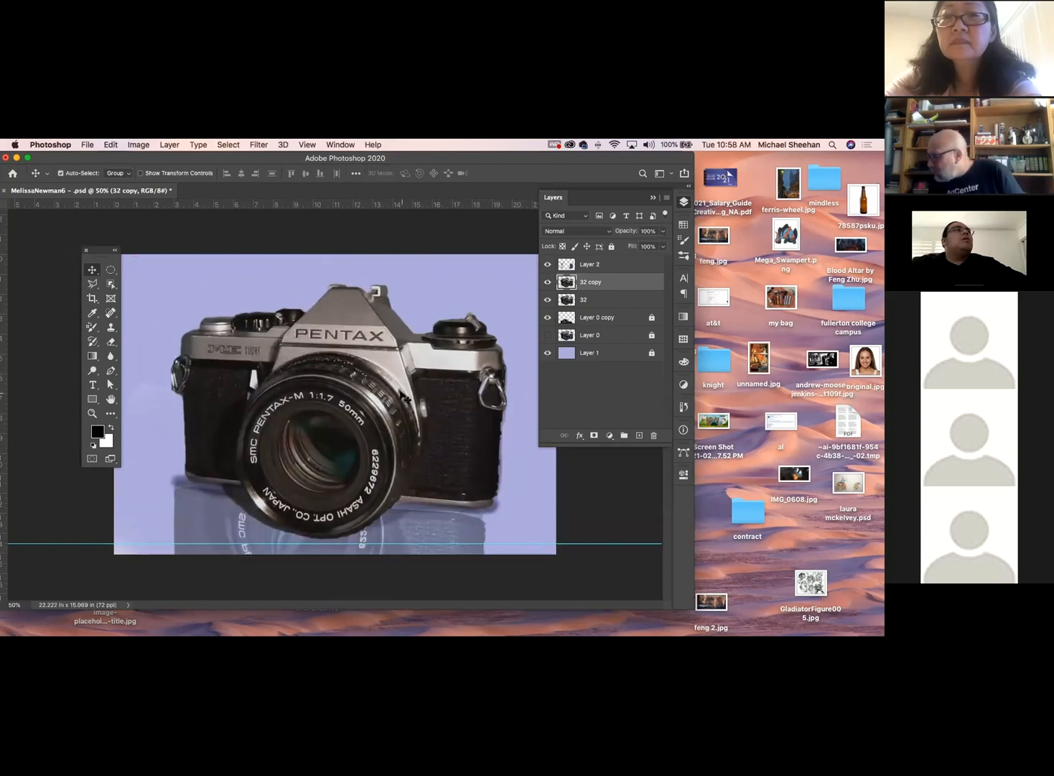
# Step: Select the hidden Layer 0 and examine the camera's reflection by toggling the visibility of Layer 0 copy above it
pyautogui.click(561, 335)
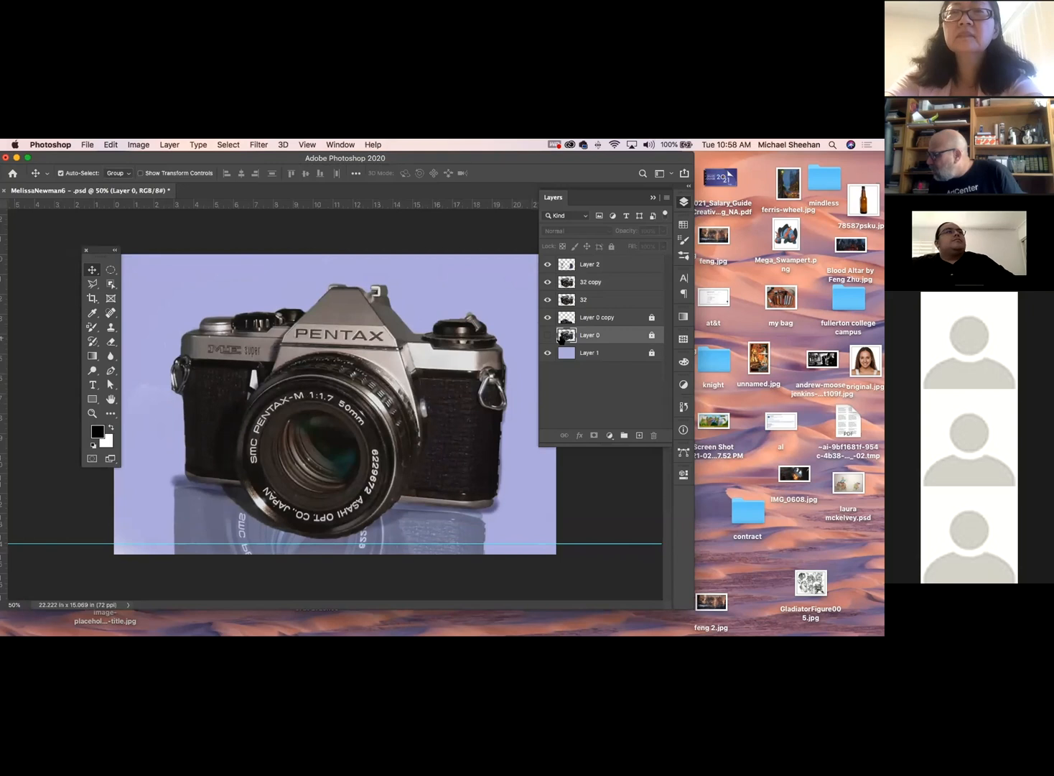
pyautogui.click(548, 318)
pyautogui.click(548, 317)
pyautogui.click(547, 317)
pyautogui.click(547, 318)
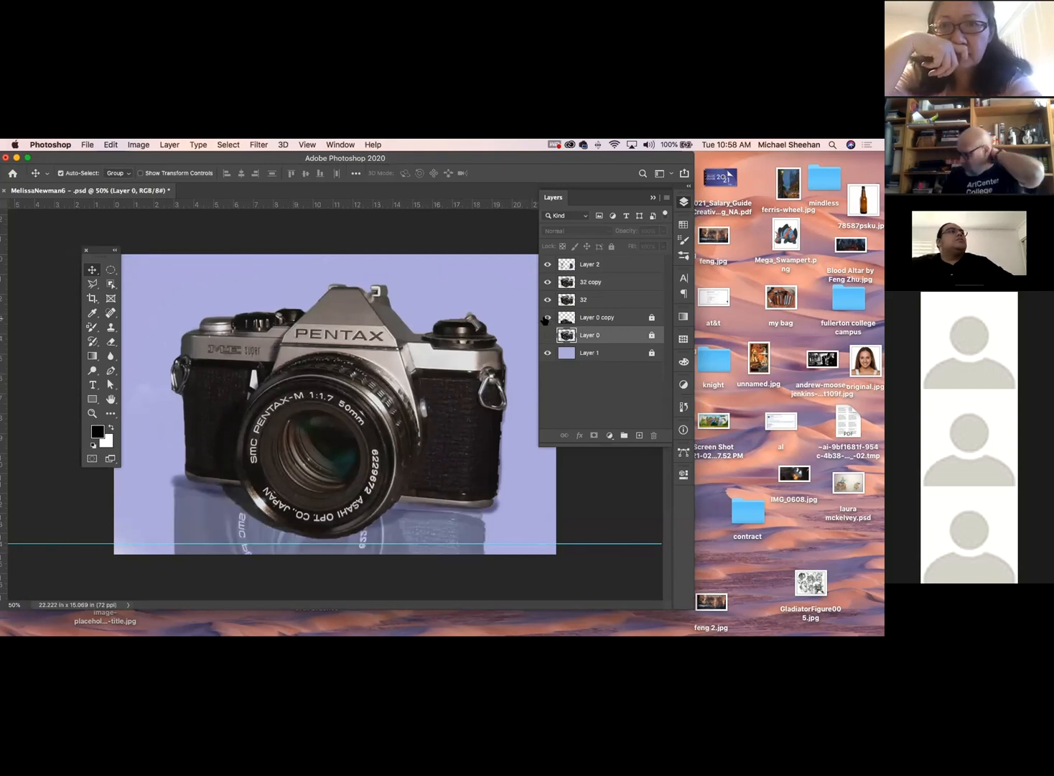
# Step: Clear the guides from the document and try to pick the camera's reflection directly on the canvas
pyautogui.click(311, 145)
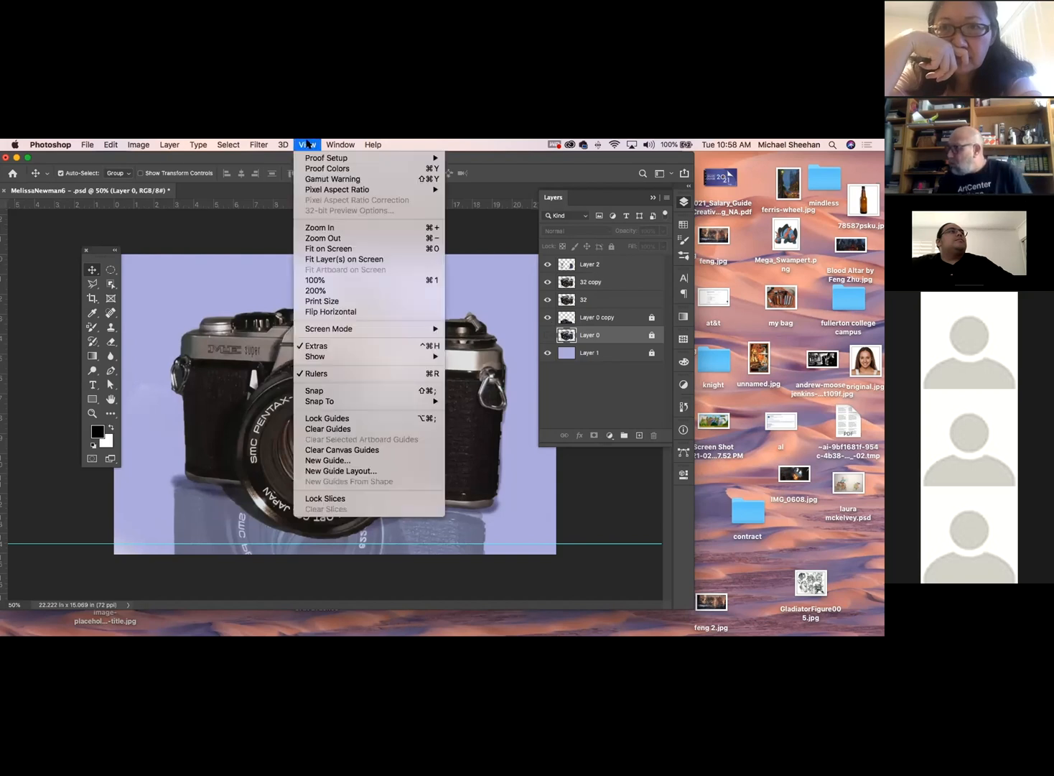
pyautogui.click(351, 429)
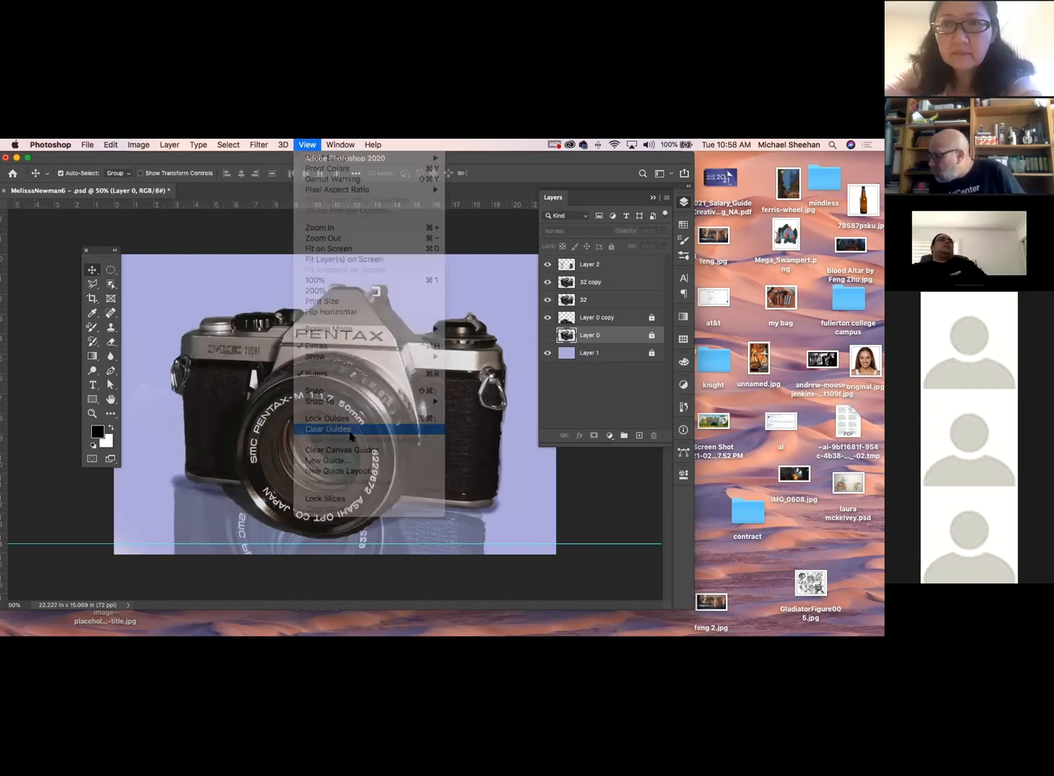
pyautogui.click(438, 543)
pyautogui.moveTo(429, 536); pyautogui.dragTo(451, 540)
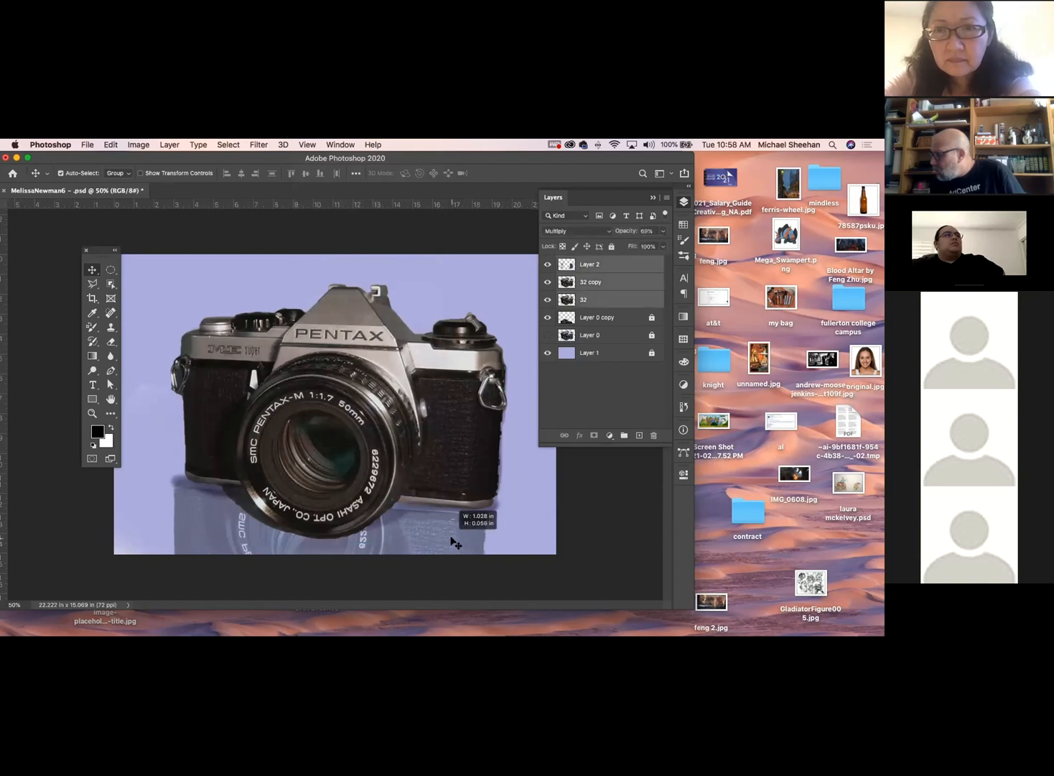
# Step: Unlock Layer 0 copy and shift the reflection slightly to the right beneath the camera
pyautogui.click(589, 319)
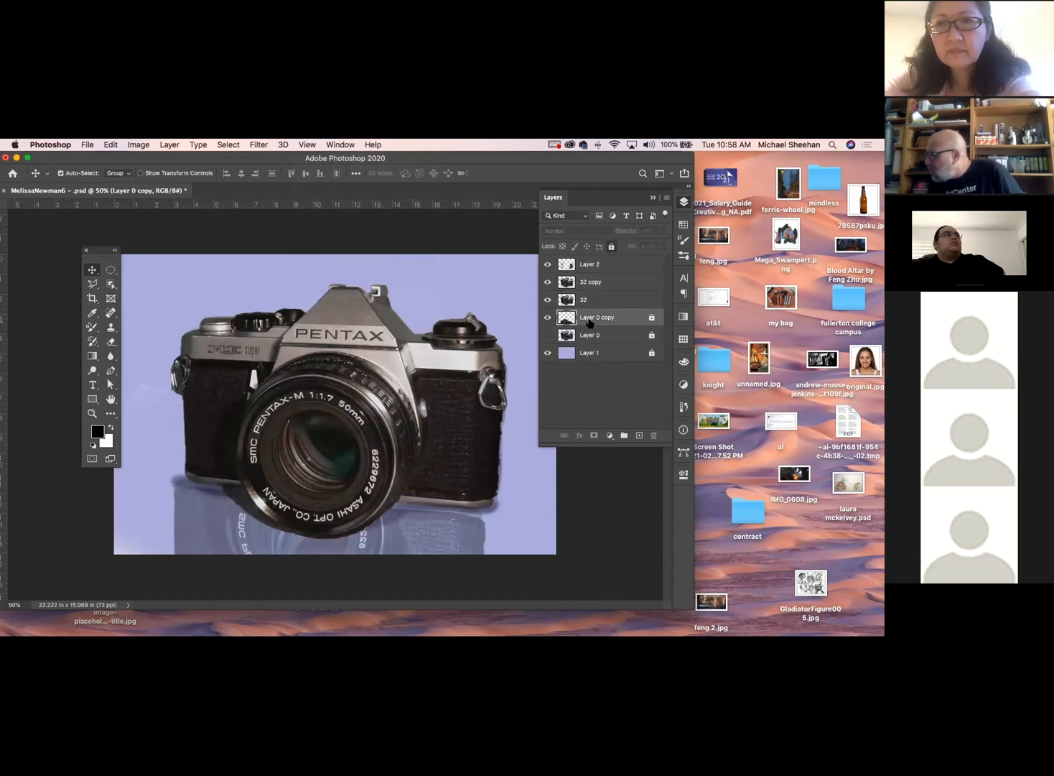
pyautogui.click(652, 316)
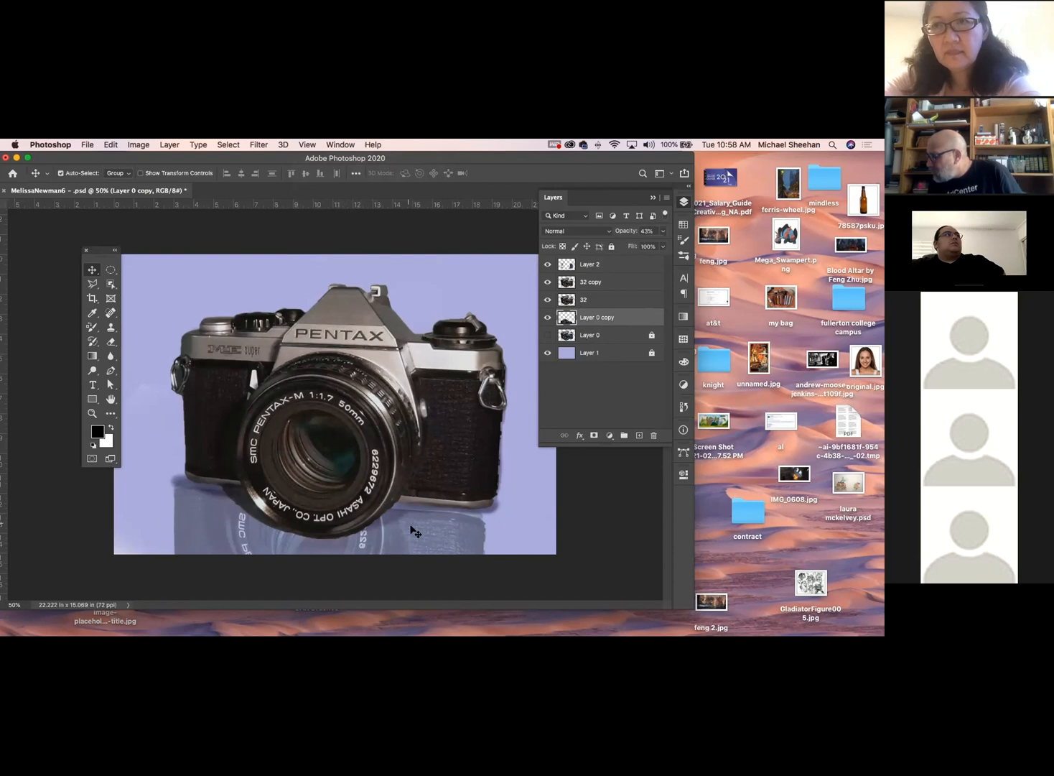
pyautogui.moveTo(419, 540); pyautogui.dragTo(427, 530)
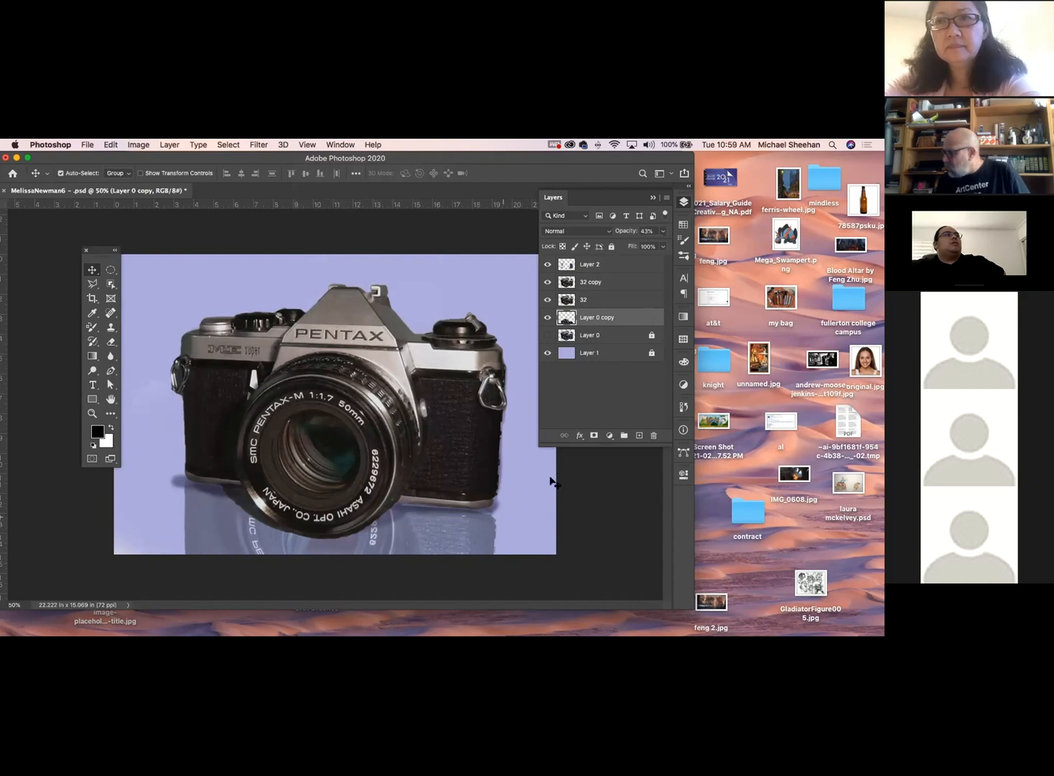
# Step: Add a layer mask to Layer 0 copy and fade the reflection toward the canvas's lower edge with the Basics black-to-white linear gradient
pyautogui.click(594, 435)
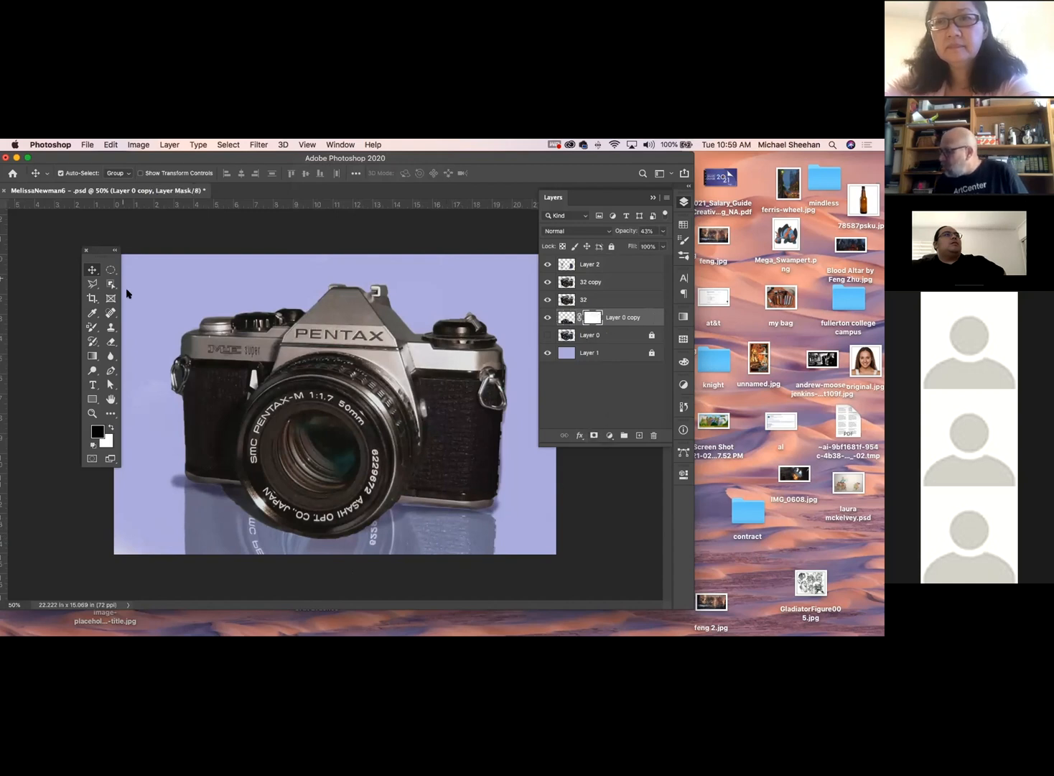
pyautogui.click(92, 356)
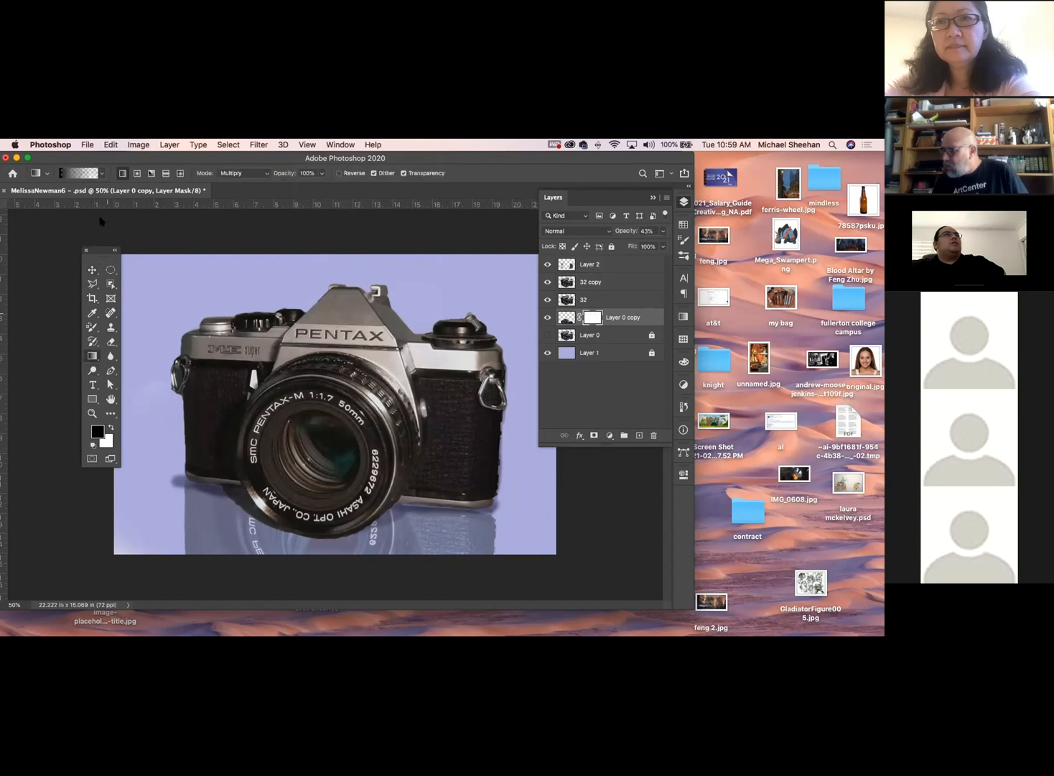
pyautogui.click(102, 173)
pyautogui.click(44, 191)
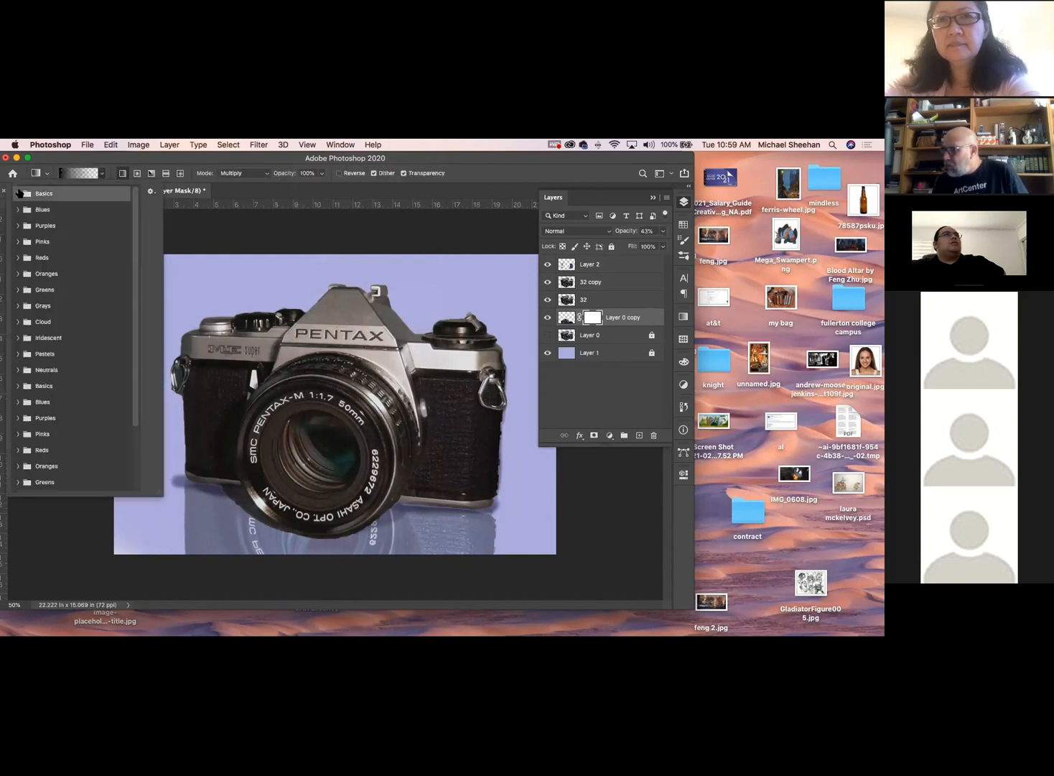
pyautogui.click(67, 211)
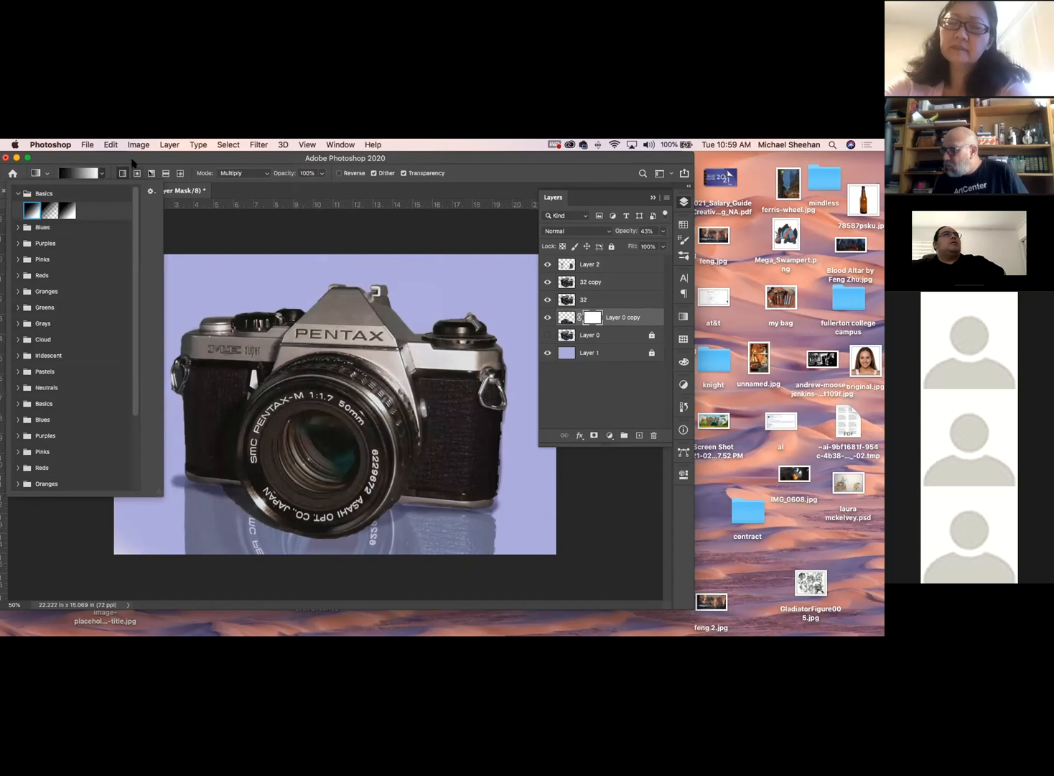
pyautogui.click(135, 163)
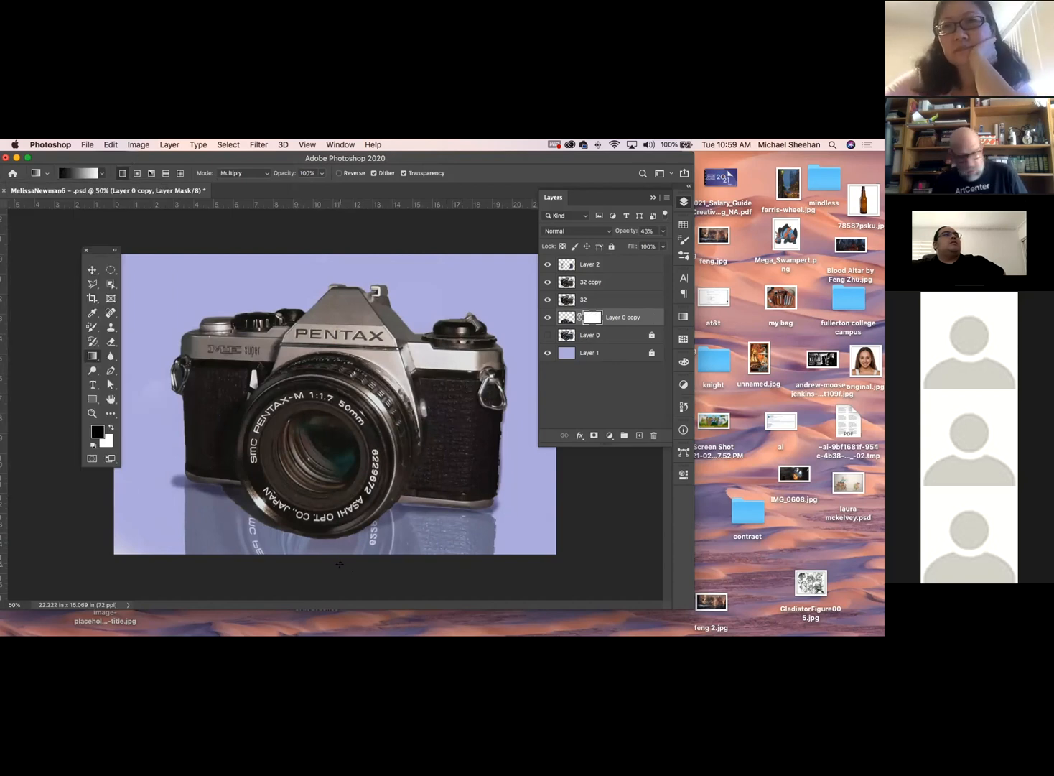
pyautogui.moveTo(341, 565); pyautogui.dragTo(340, 437)
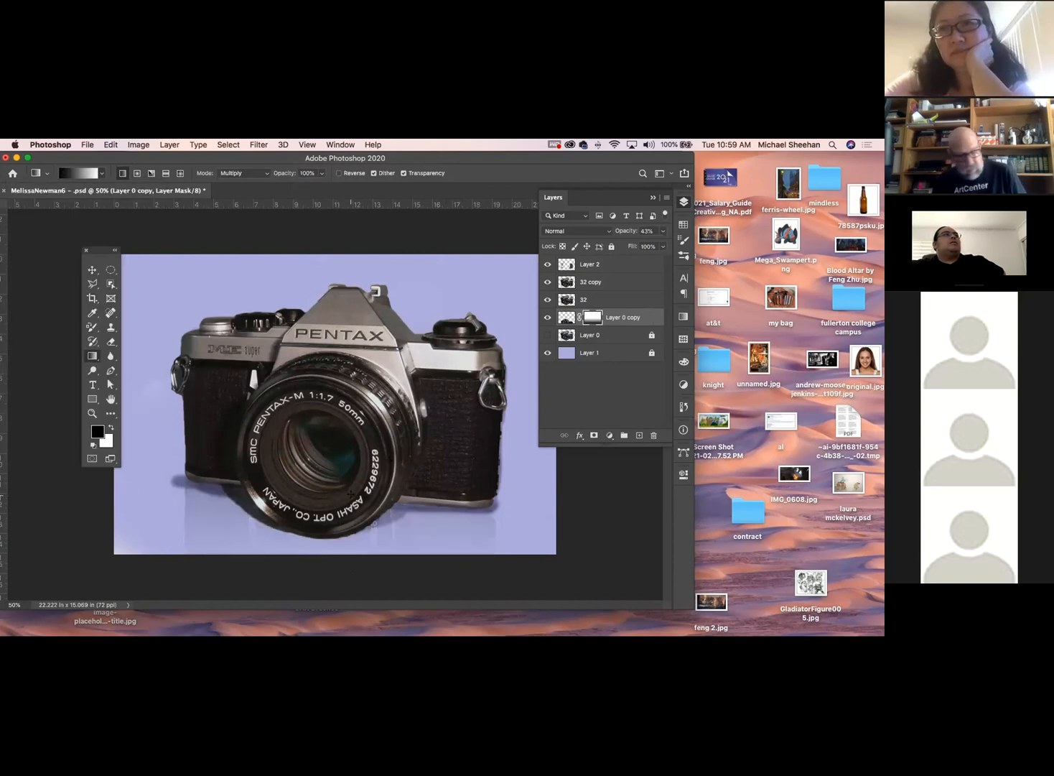
pyautogui.moveTo(351, 496); pyautogui.dragTo(333, 558)
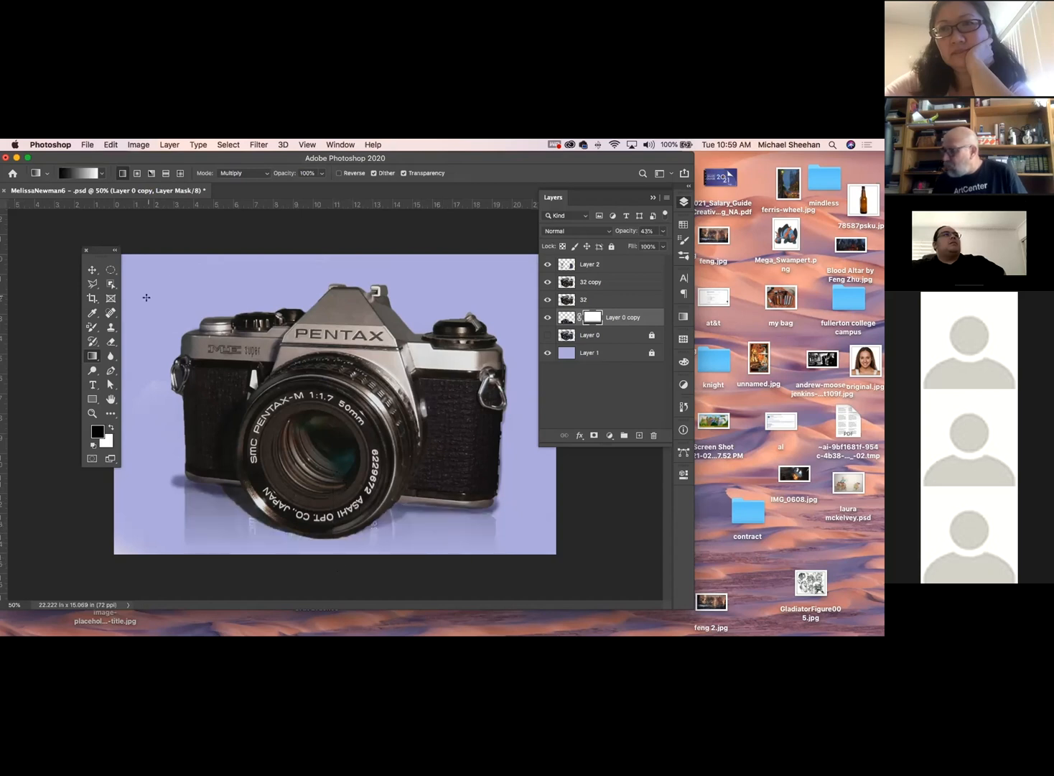
pyautogui.click(92, 270)
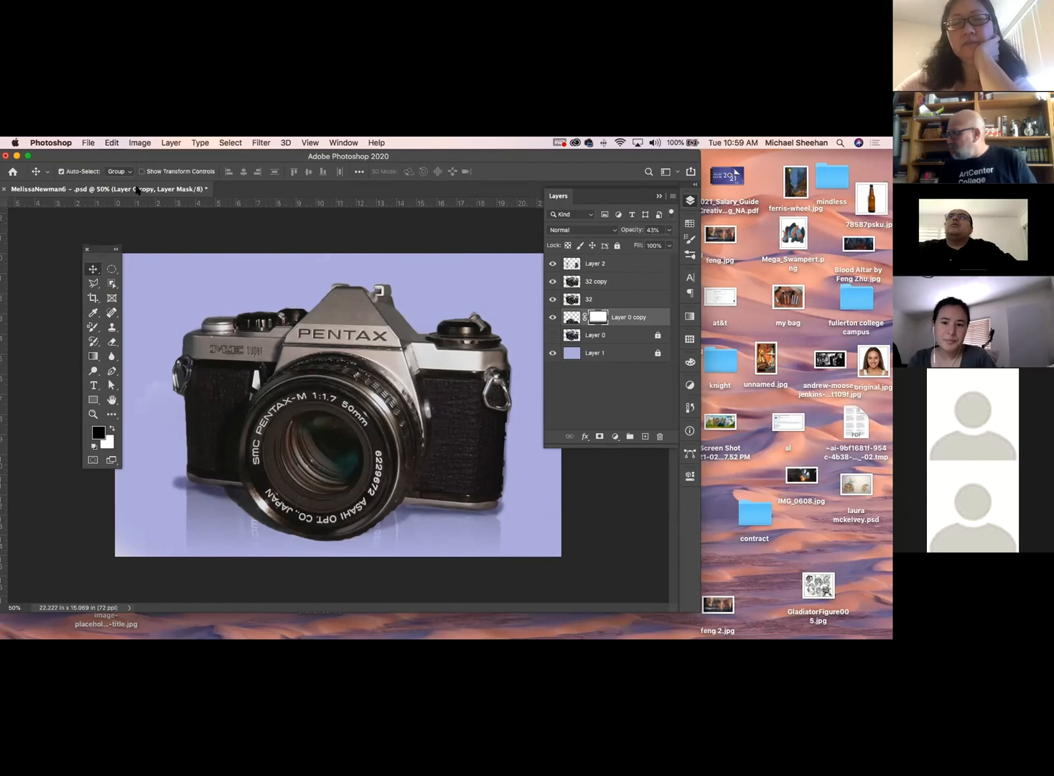
# Step: Go through Layer 2, 32 copy and 32, and close the document without saving changes
pyautogui.click(629, 264)
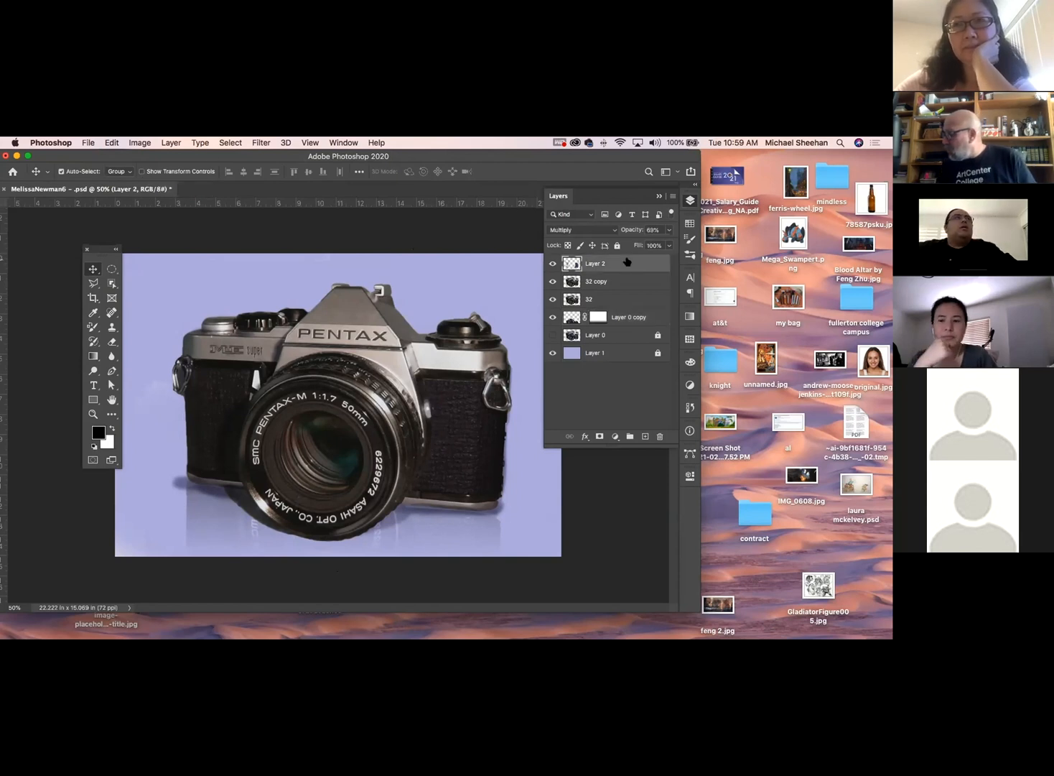
pyautogui.click(632, 282)
pyautogui.click(622, 299)
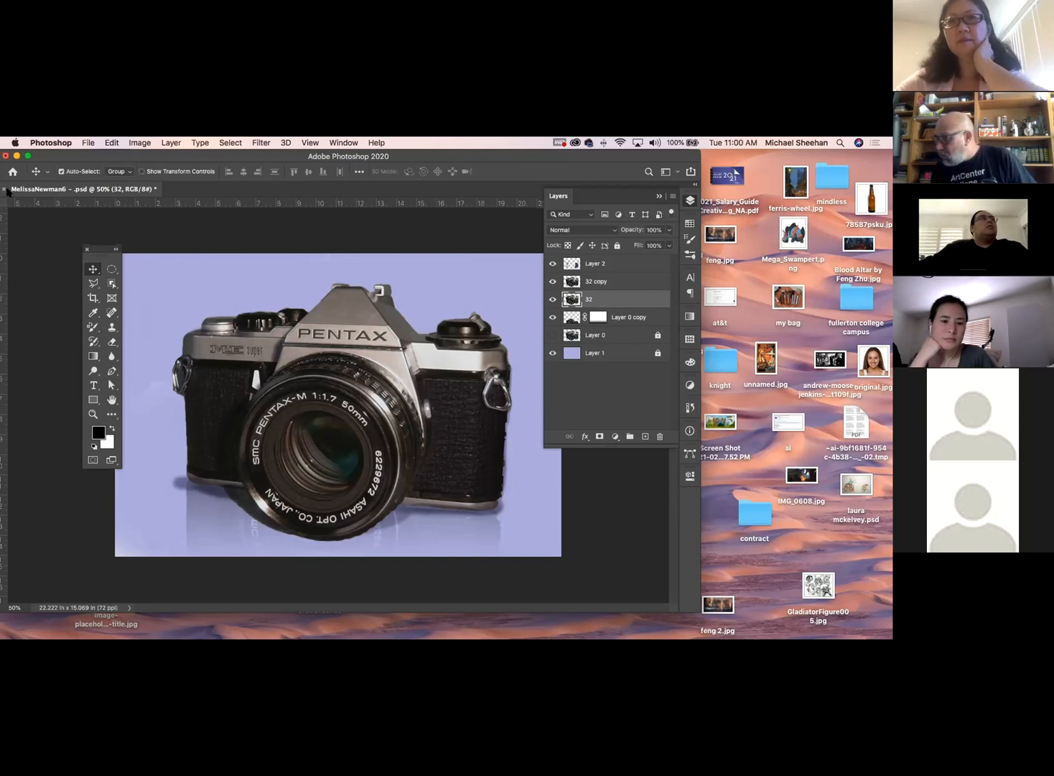
pyautogui.click(5, 189)
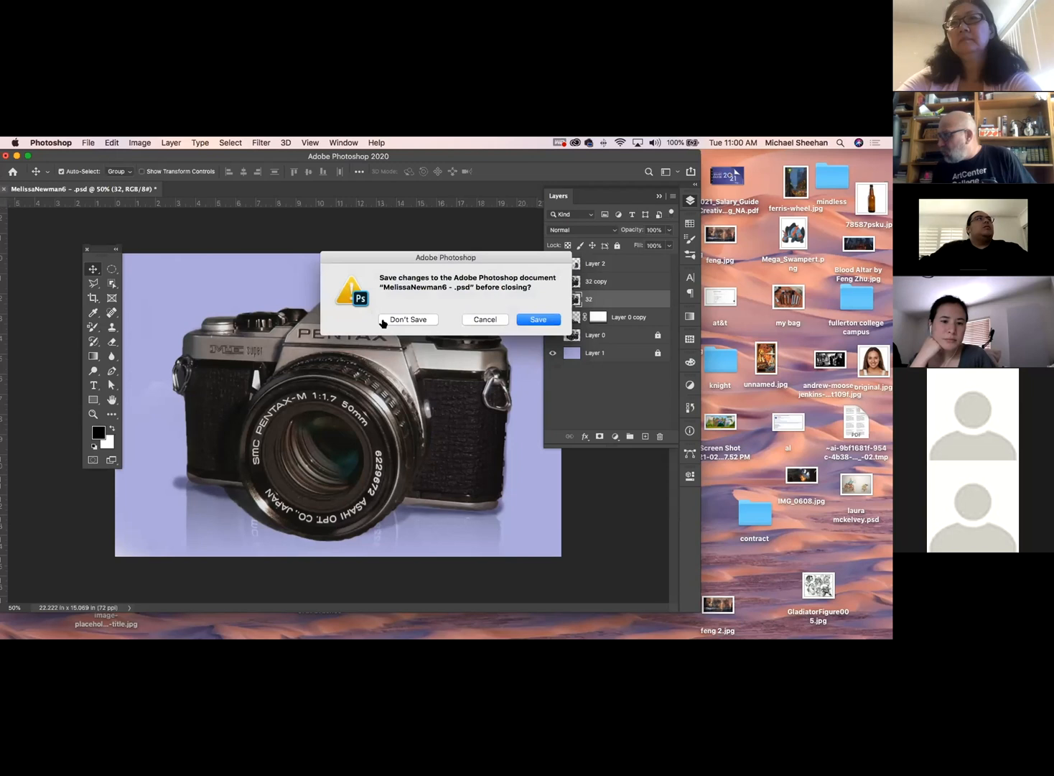
pyautogui.click(407, 319)
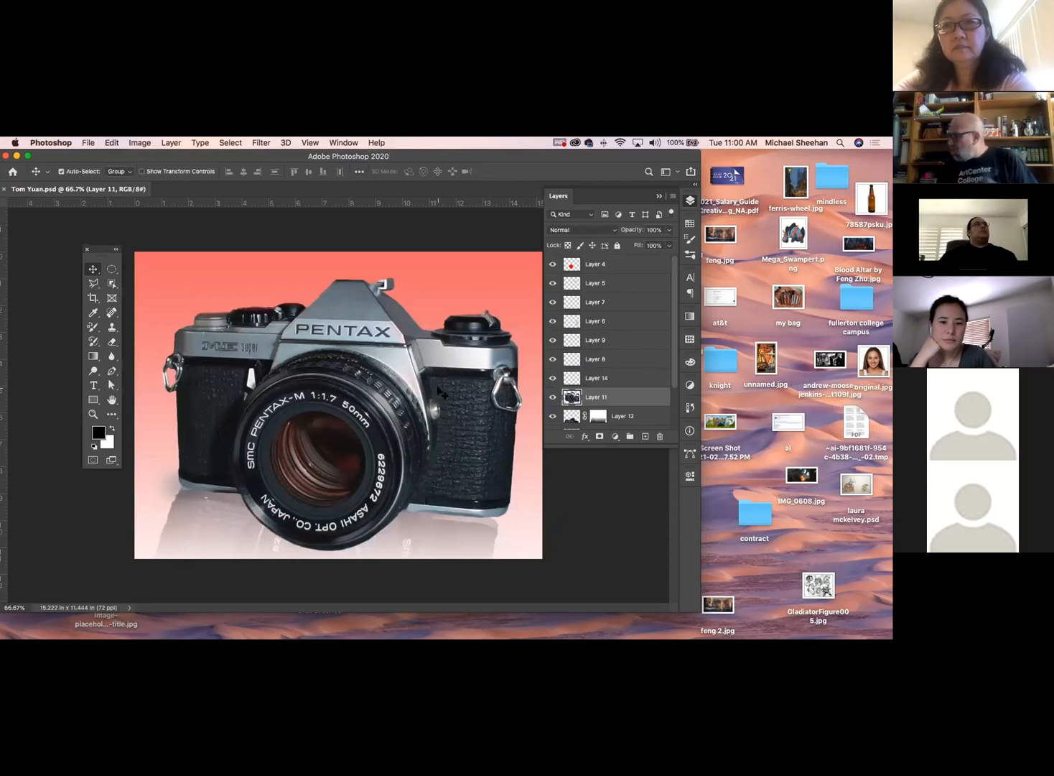
# Step: Compare the red-background camera composite with Layer 5 hidden and shown
pyautogui.click(550, 284)
pyautogui.click(551, 283)
pyautogui.click(551, 284)
pyautogui.click(550, 284)
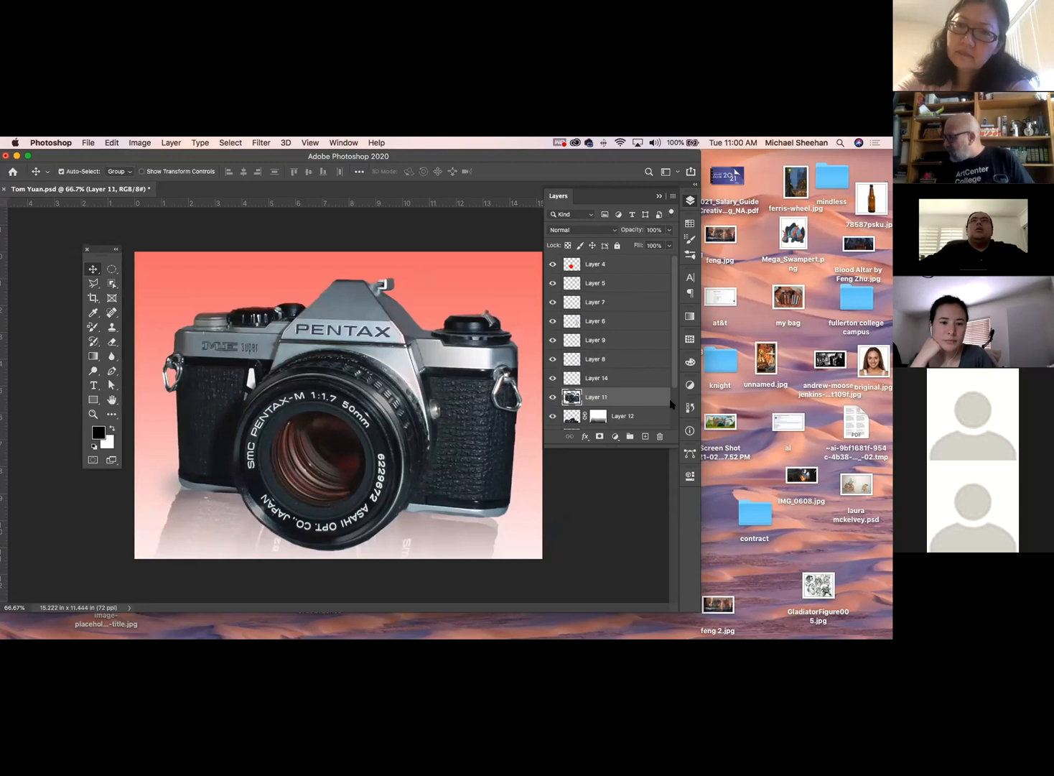
# Step: Skew the reflection on Layer 12, pushing its lower edge right by about 14° and its upper edge slightly left
pyautogui.click(575, 418)
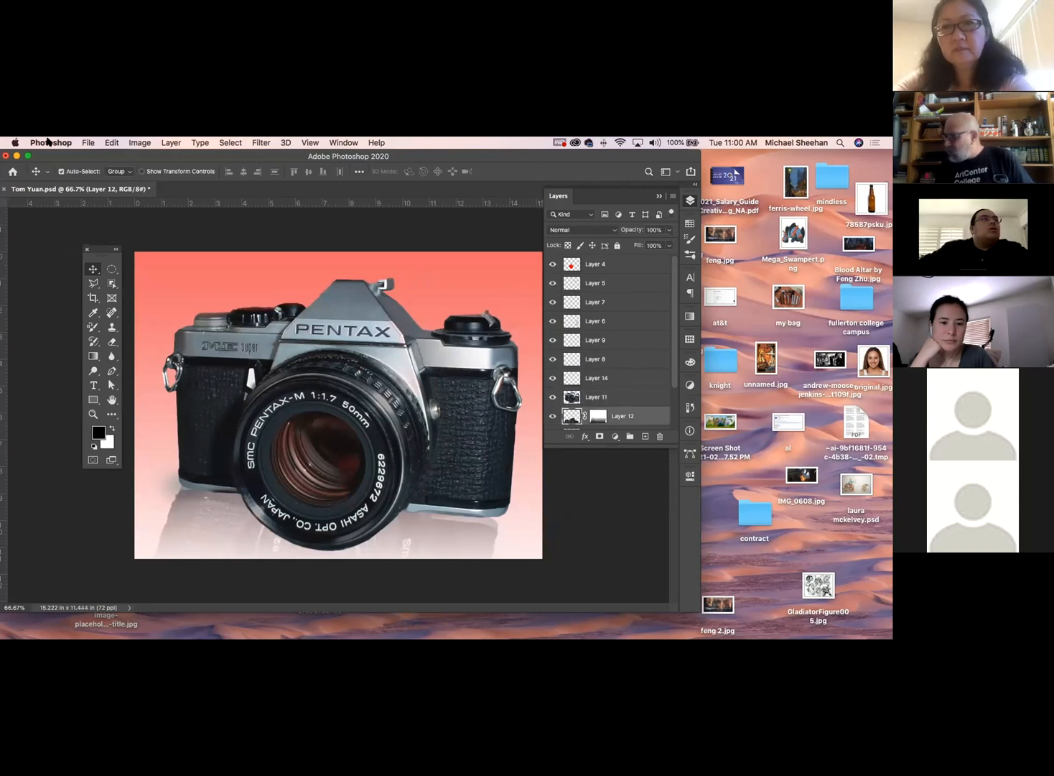
pyautogui.click(111, 142)
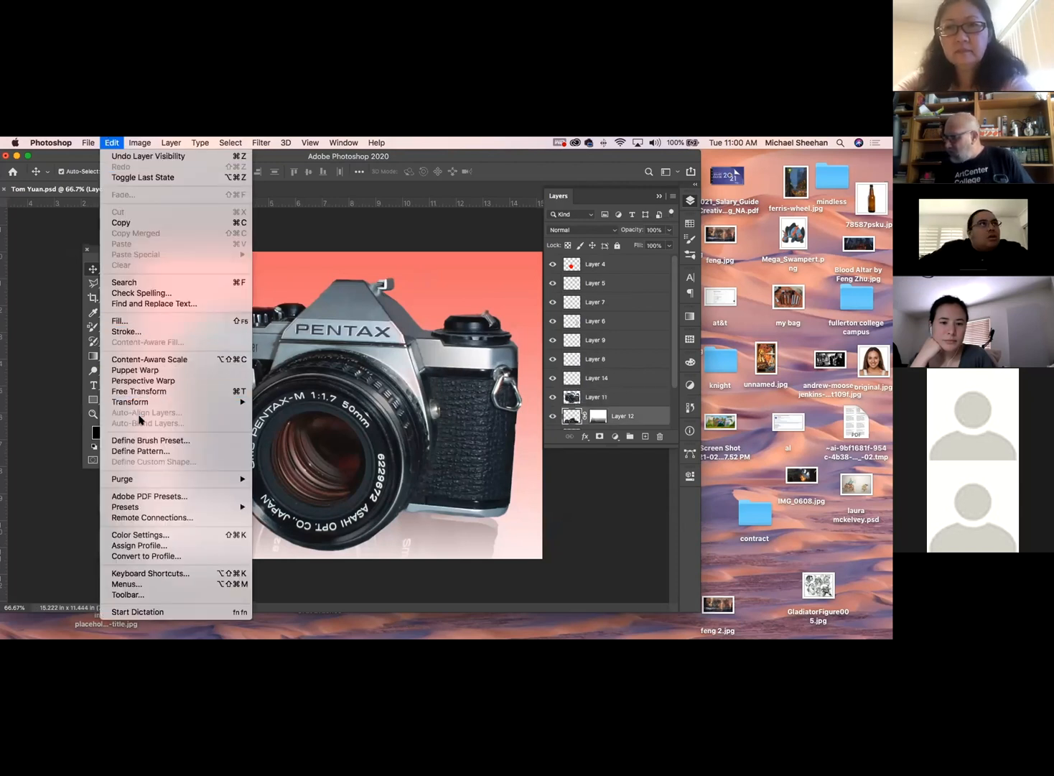
pyautogui.moveTo(180, 402)
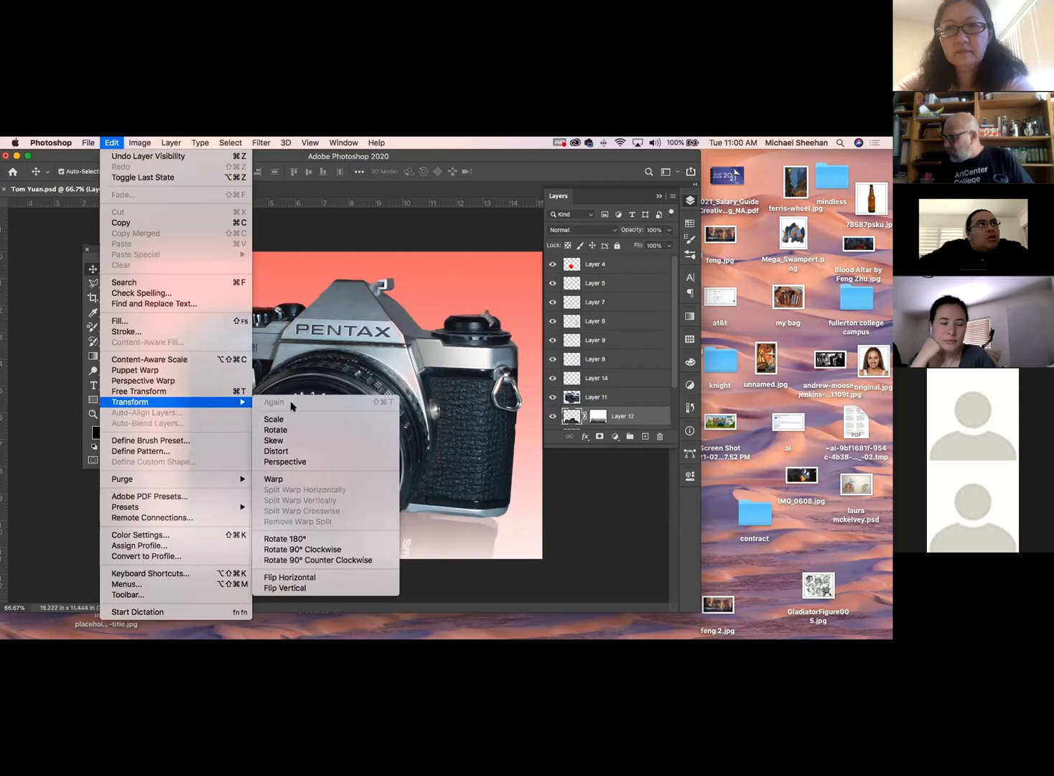
pyautogui.click(280, 439)
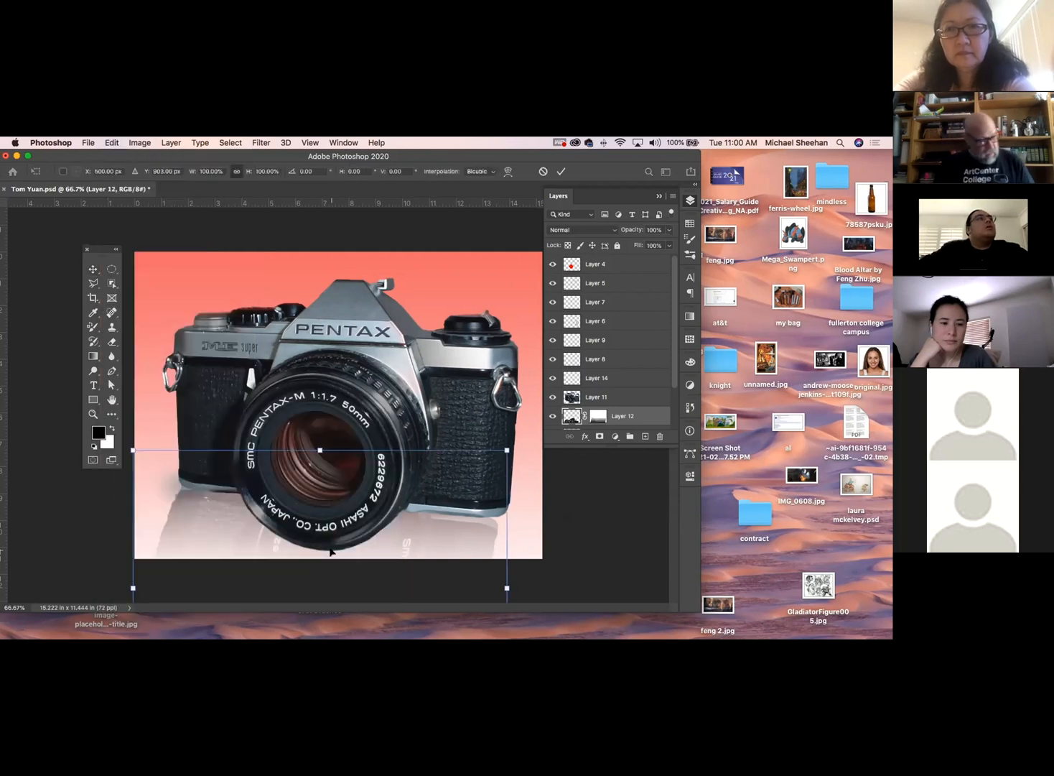
pyautogui.press('super+minus')
pyautogui.press('super+minus')
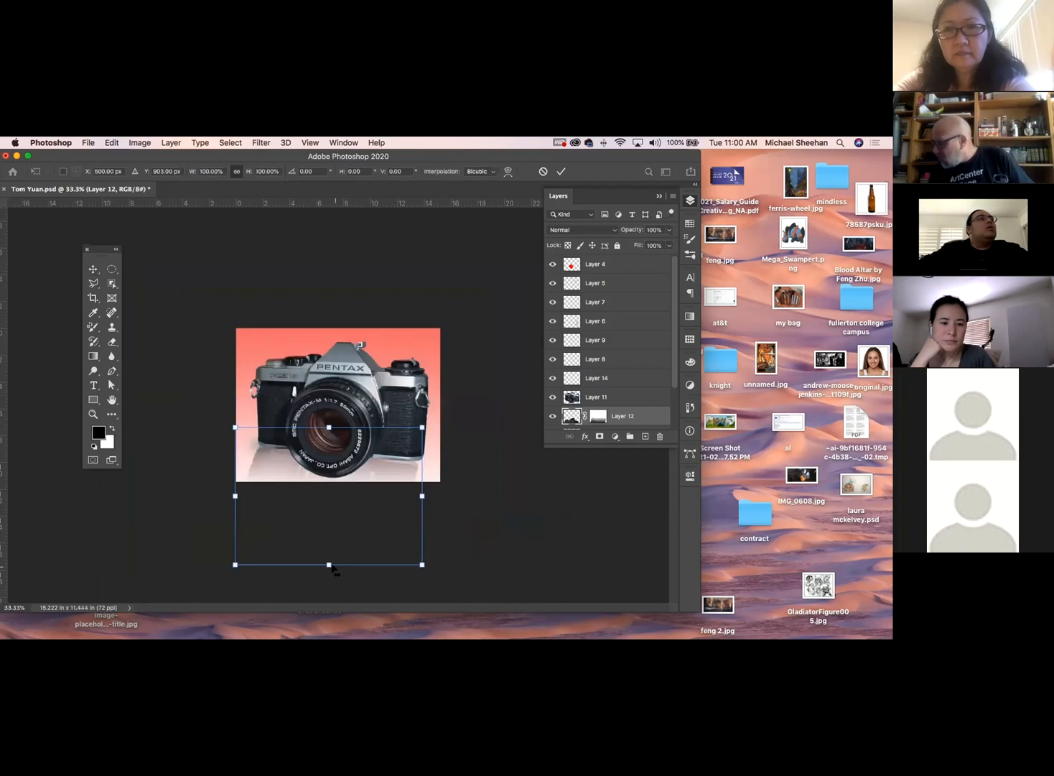
pyautogui.moveTo(328, 566); pyautogui.dragTo(364, 565)
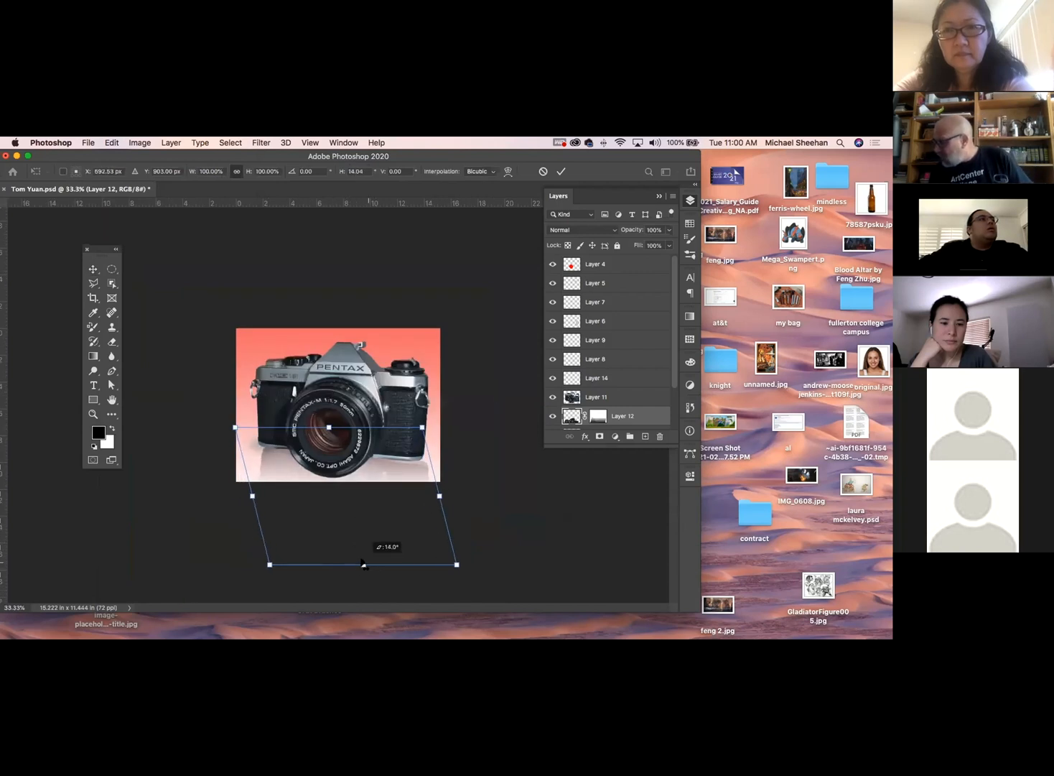
pyautogui.moveTo(329, 428); pyautogui.dragTo(322, 428)
pyautogui.press('Return')
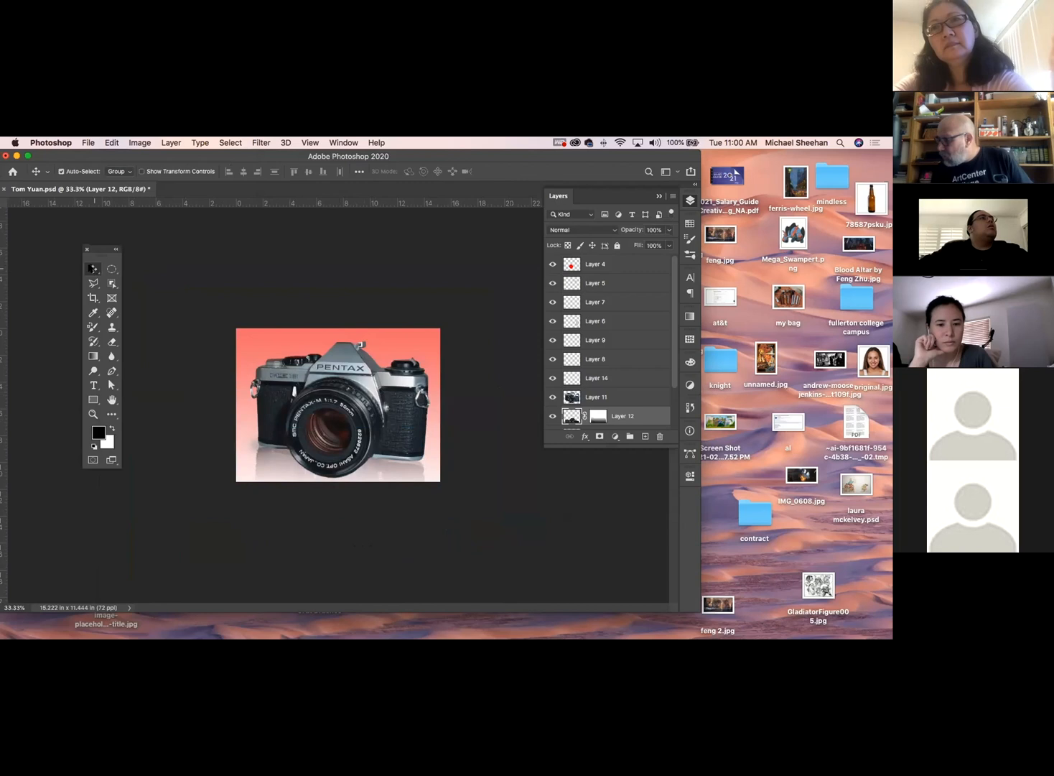
# Step: Enlarge the camera composite to about 66%, select Layer 5 and Layer 7, and compare the image with Layer 7 hidden and shown
pyautogui.click(253, 260)
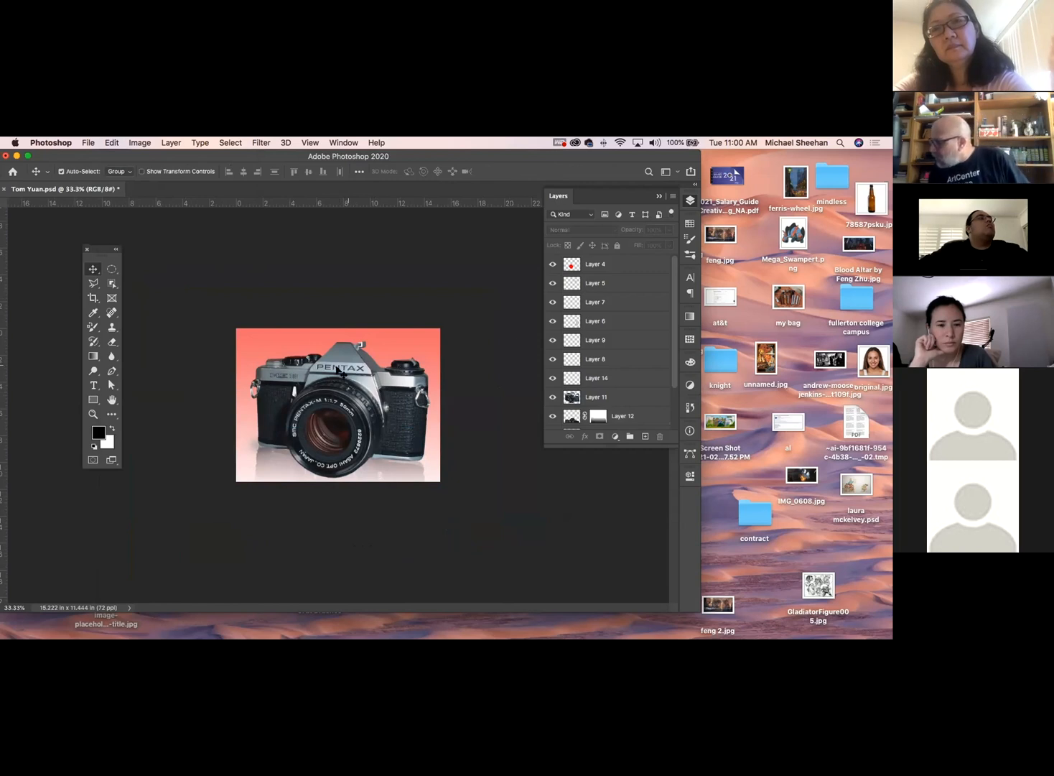
pyautogui.click(92, 414)
pyautogui.moveTo(448, 376); pyautogui.dragTo(477, 415)
pyautogui.click(93, 269)
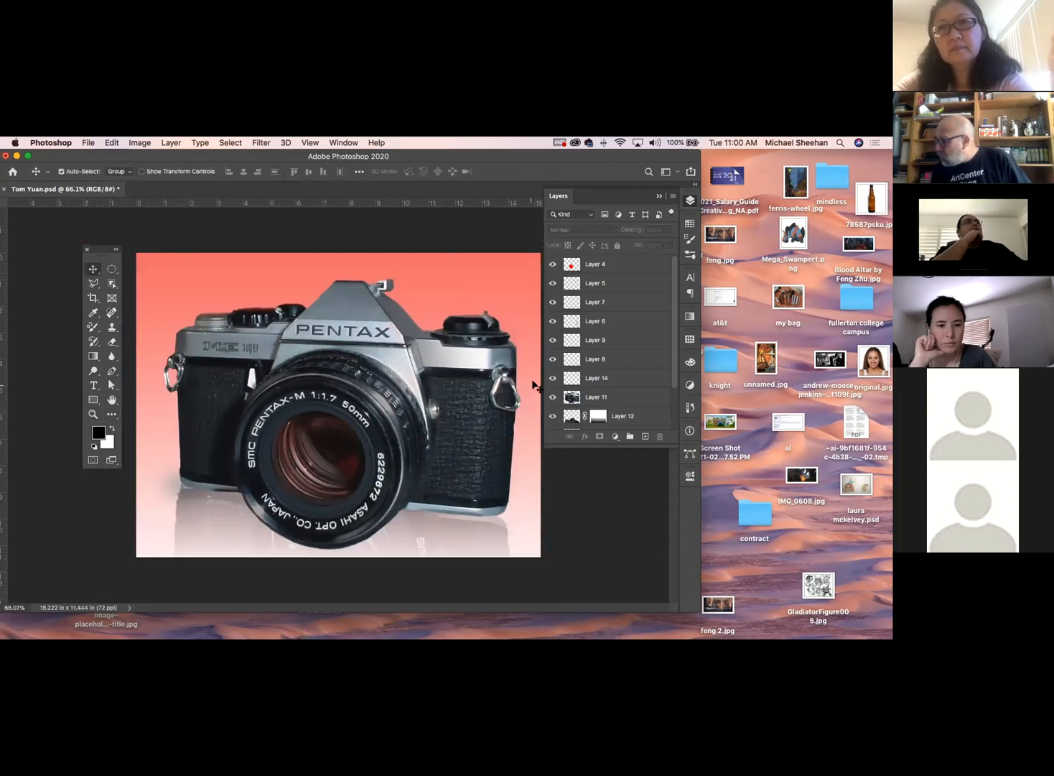
pyautogui.click(571, 284)
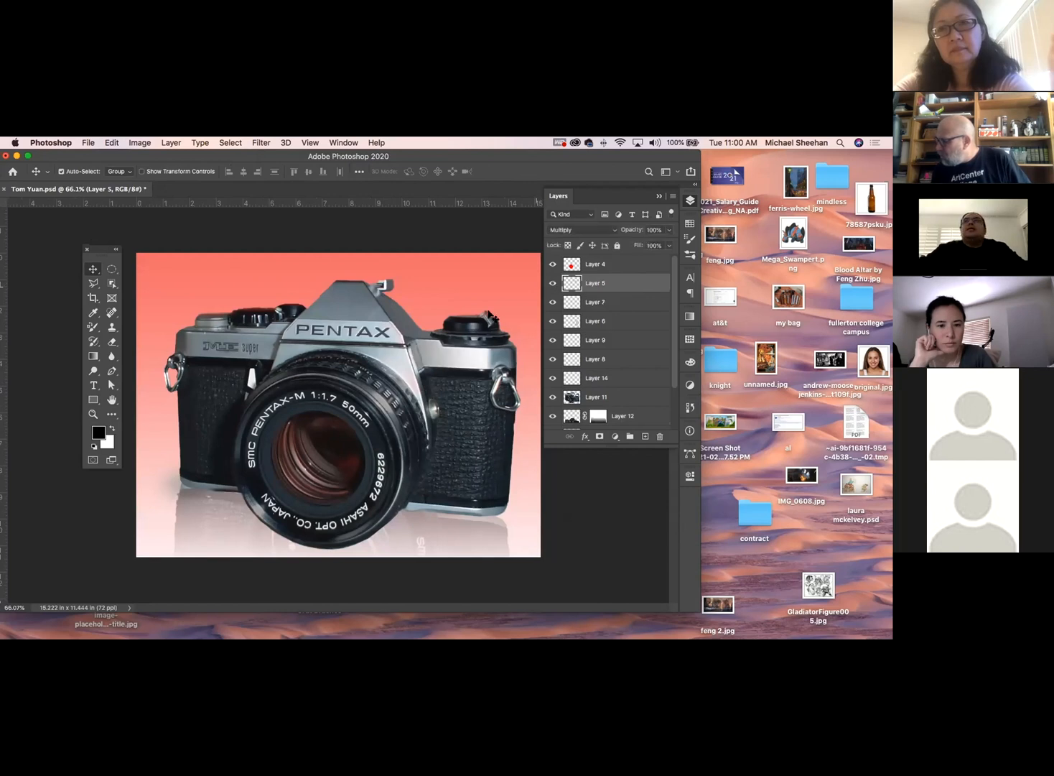
pyautogui.click(591, 307)
pyautogui.click(553, 303)
pyautogui.click(552, 304)
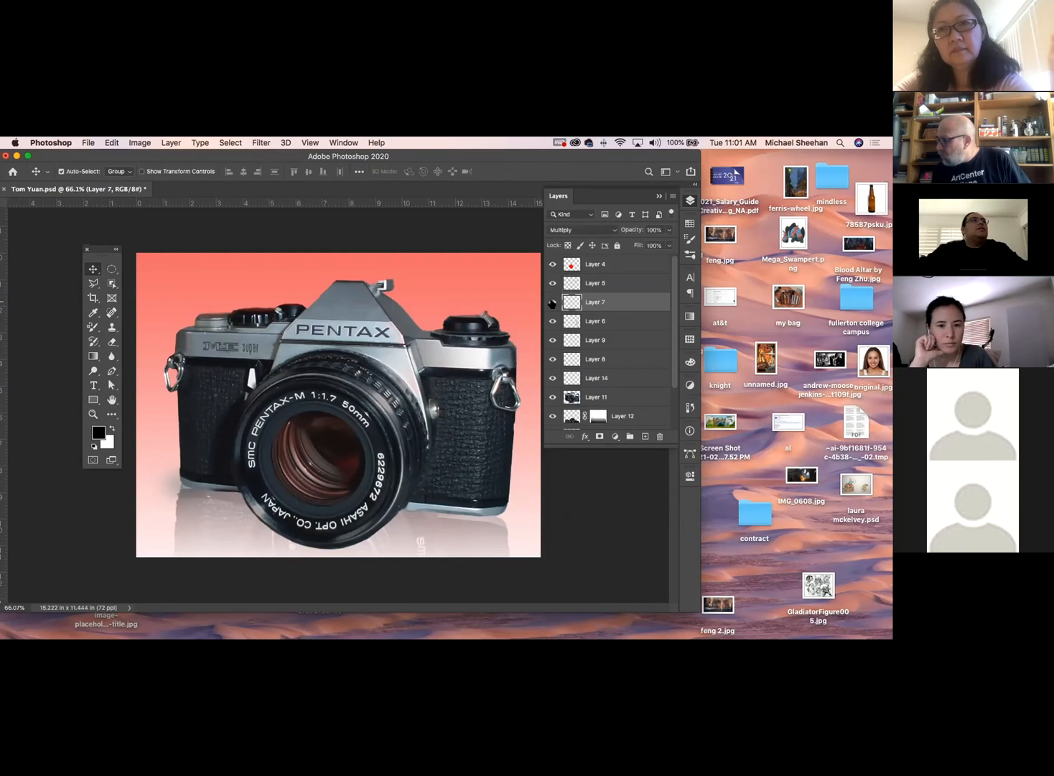
# Step: Toggle the visibility of Layers 8, 11 and 12 in turn and examine the remaining layers down to Layer 0
pyautogui.click(552, 359)
pyautogui.click(552, 360)
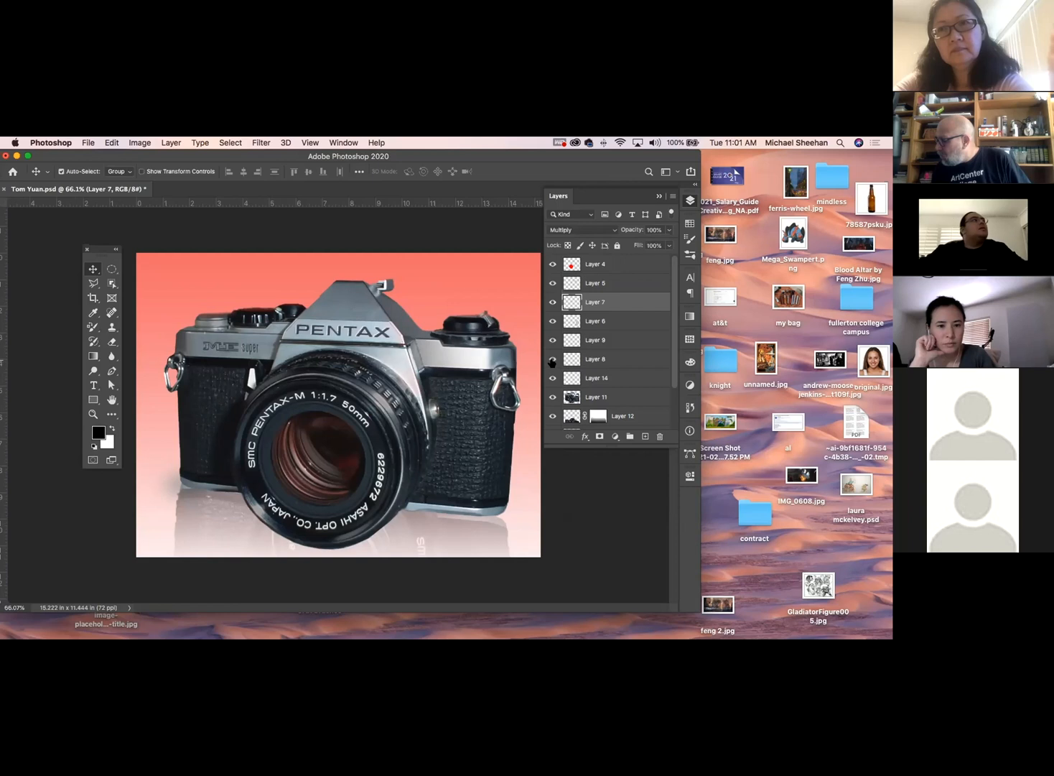
pyautogui.click(553, 397)
pyautogui.click(553, 398)
pyautogui.click(552, 415)
pyautogui.click(552, 416)
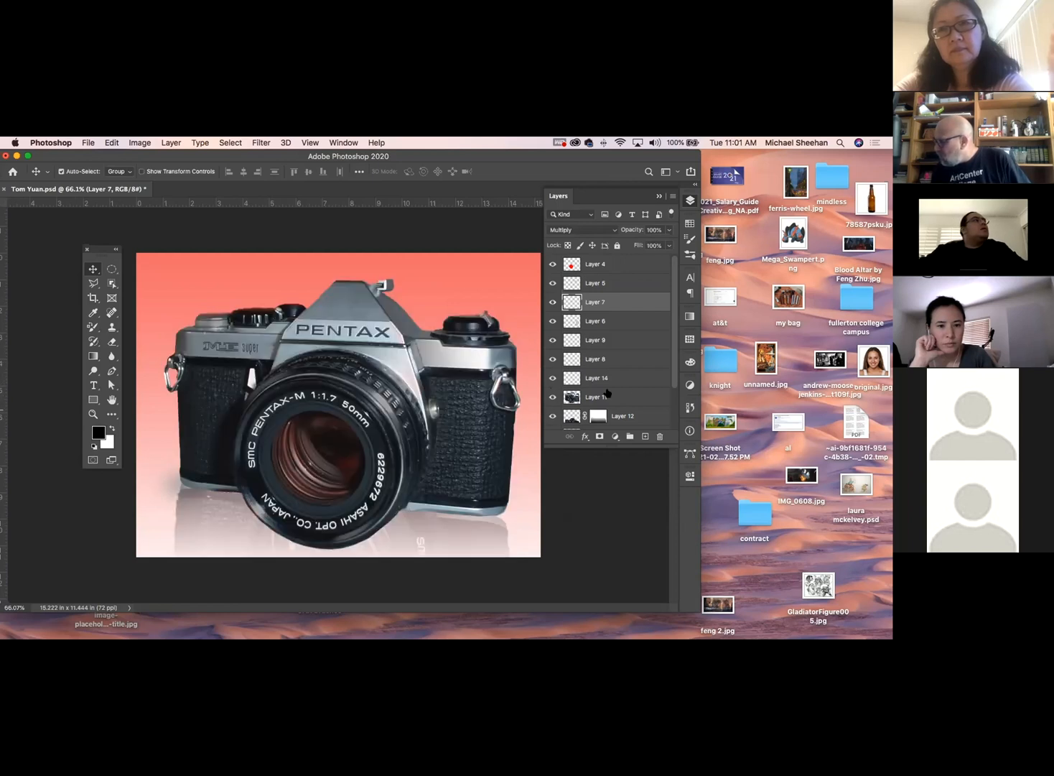
pyautogui.scroll(-3, 618, 391)
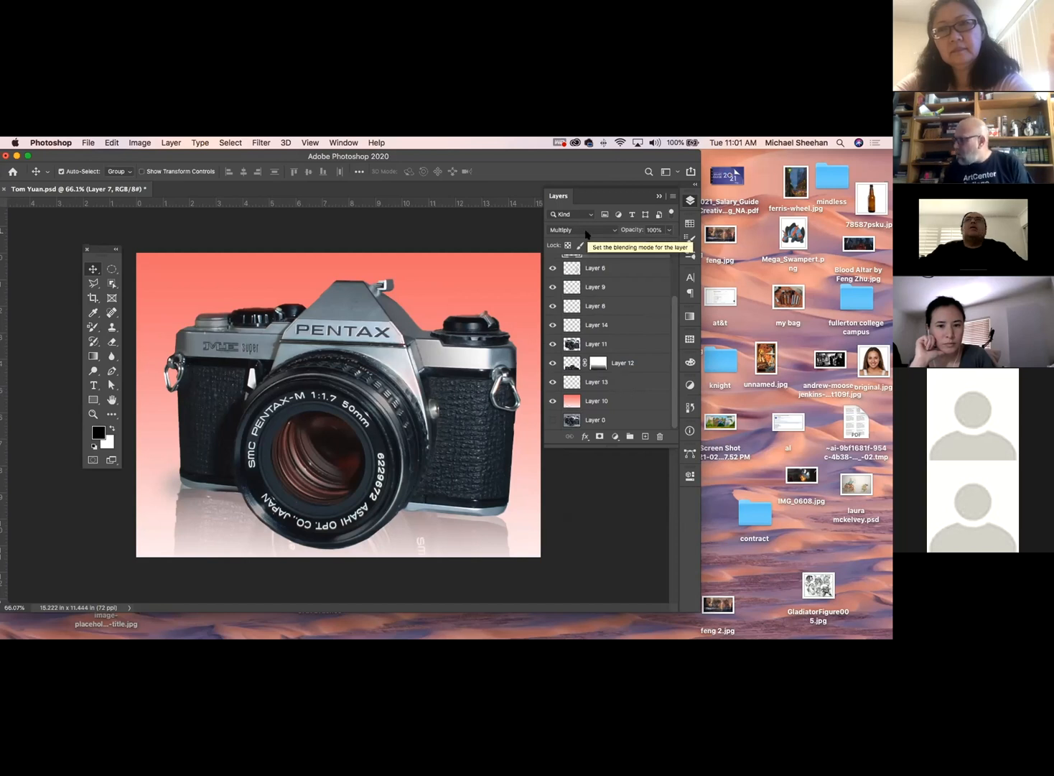
# Step: Close the red-background composite without saving changes and move the Photoshop window slightly to the right on the desktop
pyautogui.click(5, 189)
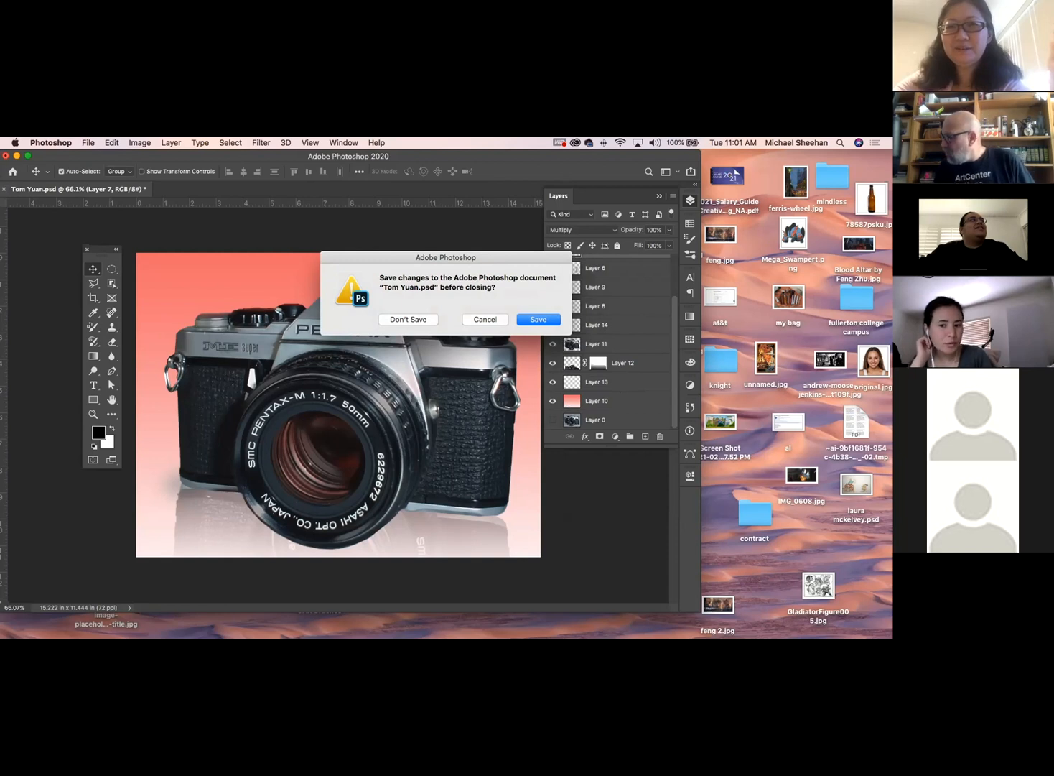
pyautogui.click(415, 319)
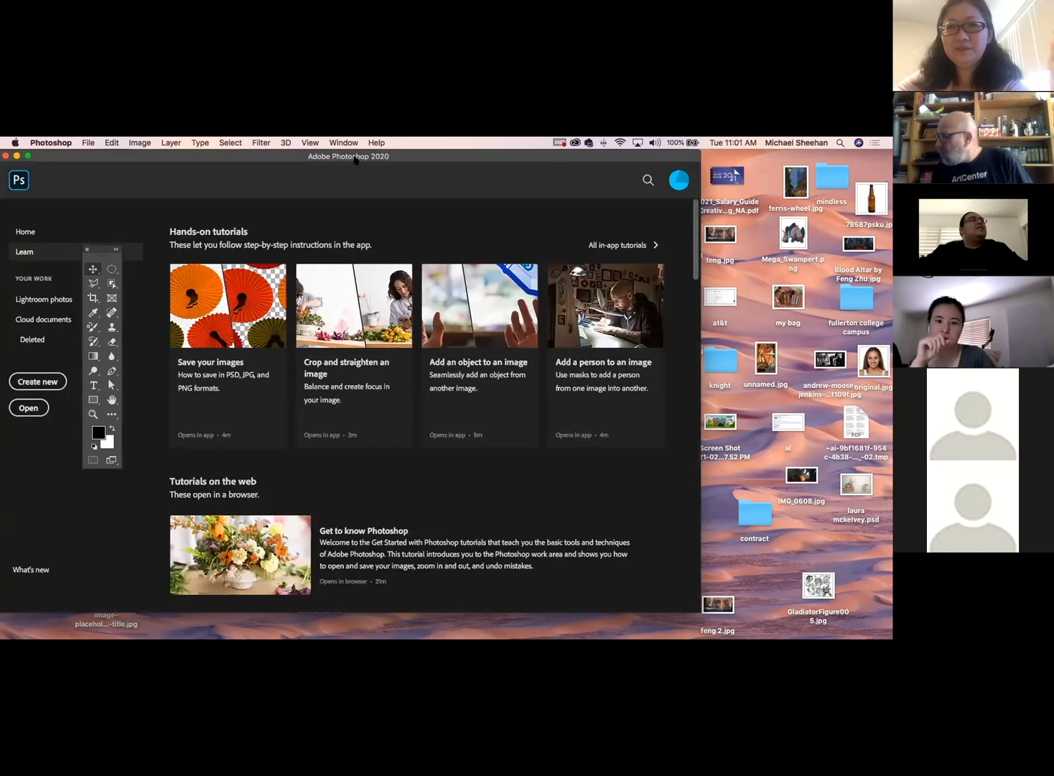
pyautogui.moveTo(253, 156); pyautogui.dragTo(68, 142)
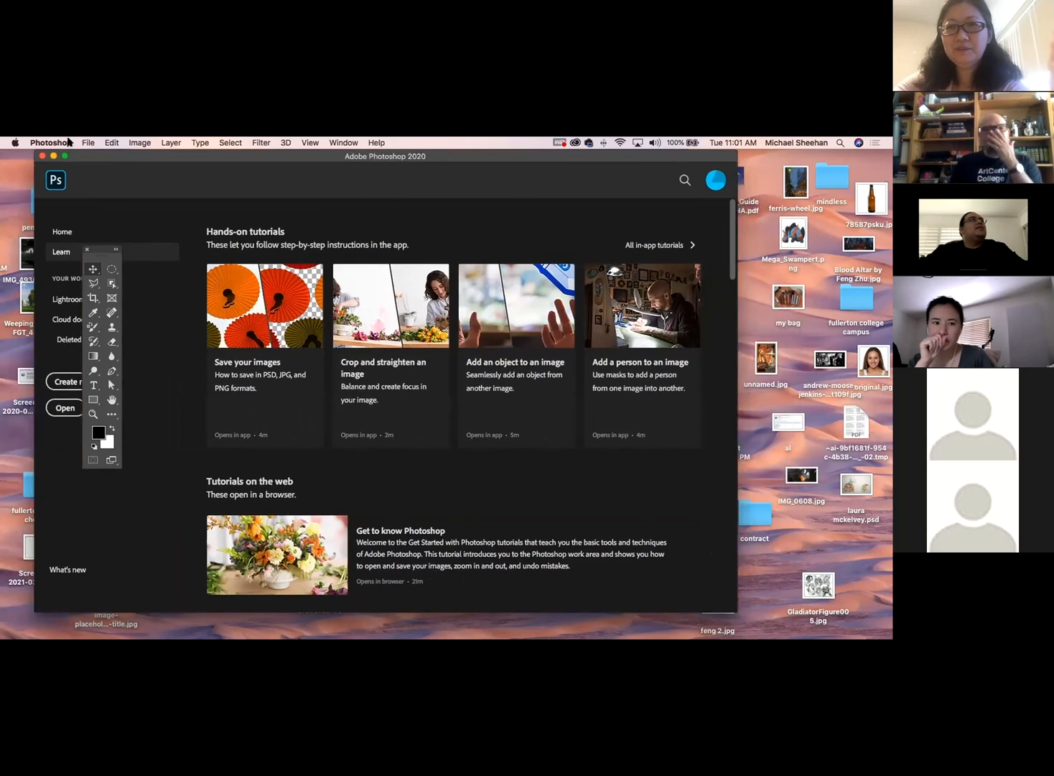